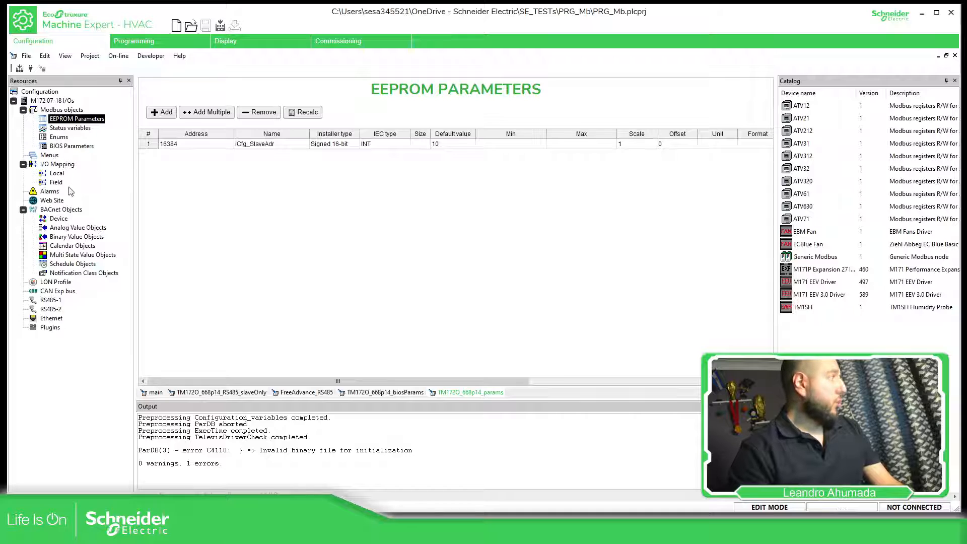
- Add a Generic Modbus device from the device catalog to the RS485-2 port
click(53, 311)
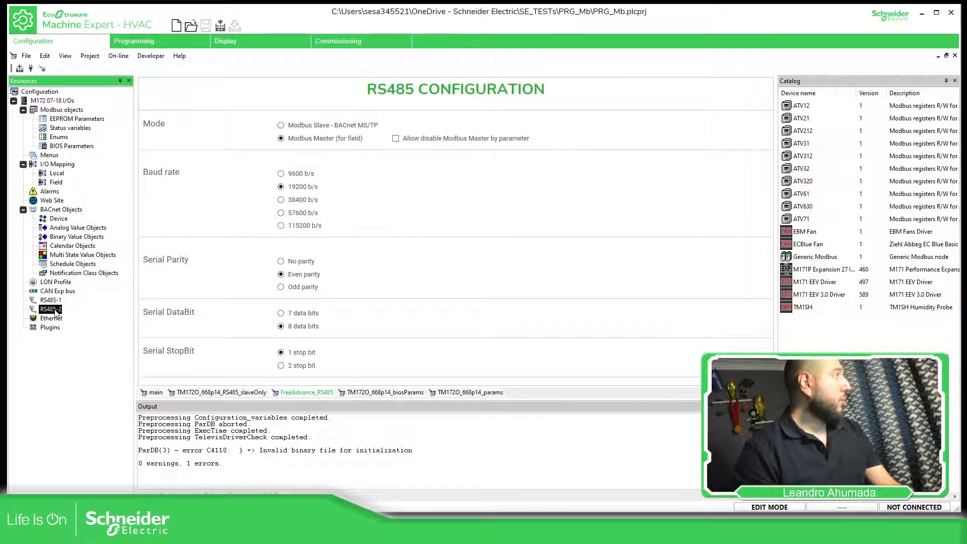
right_click(56, 311)
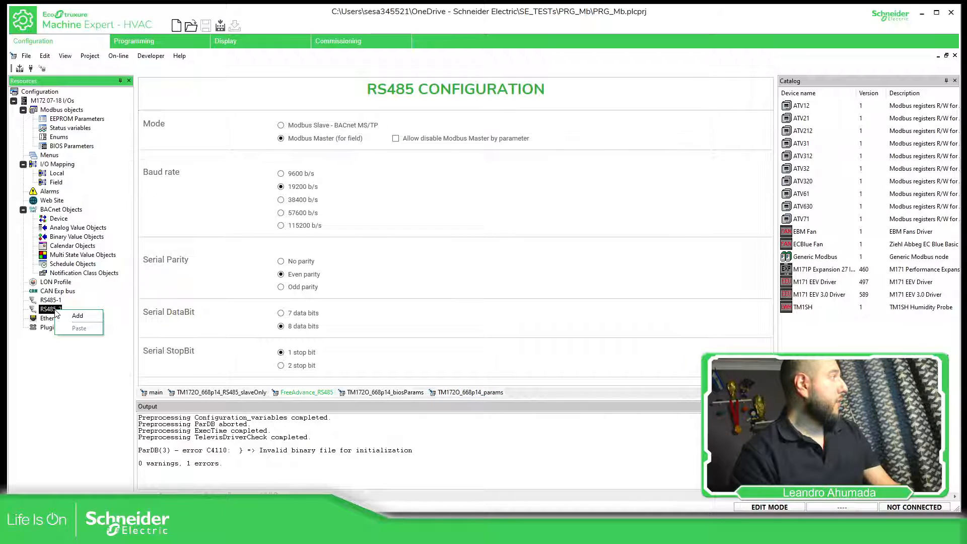
click(71, 317)
scroll(544, 212, down, 4)
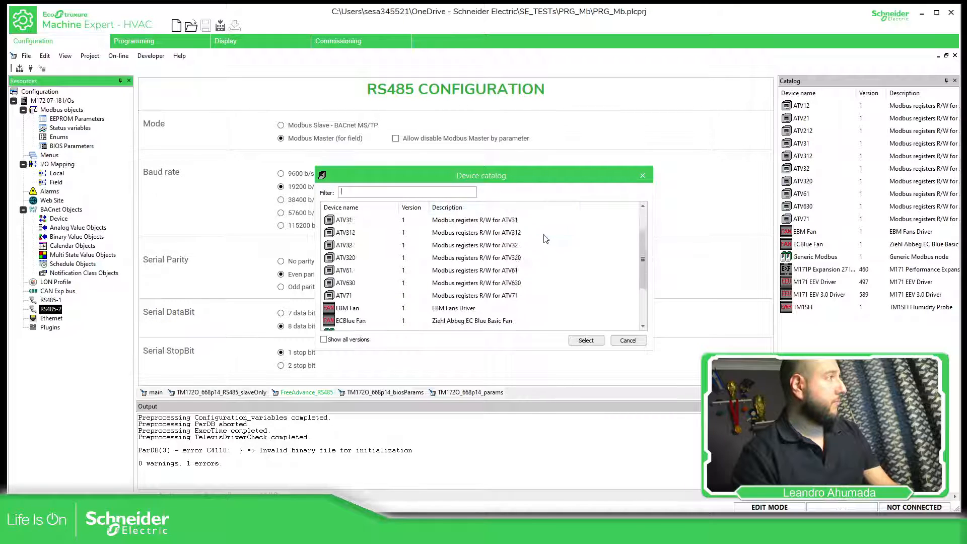
scroll(455, 265, up, 4)
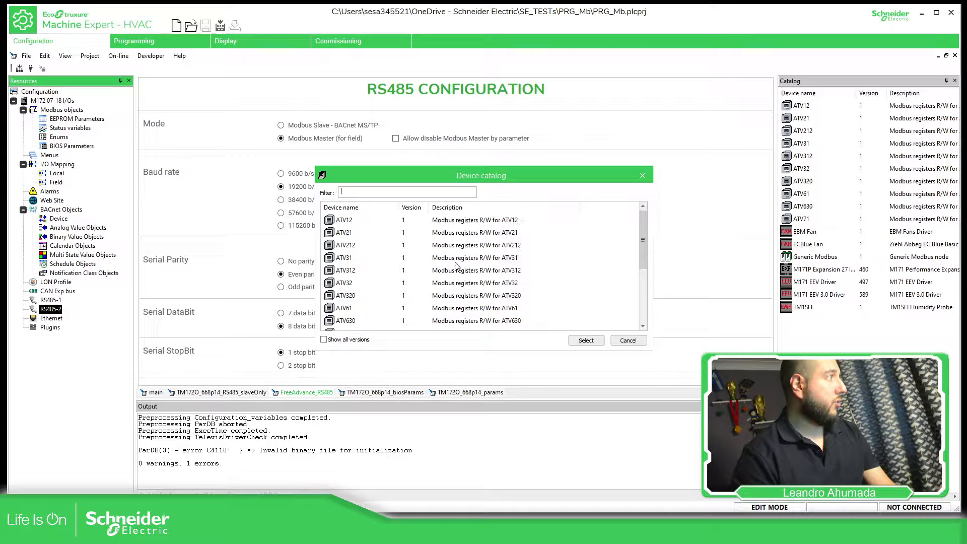
click(371, 222)
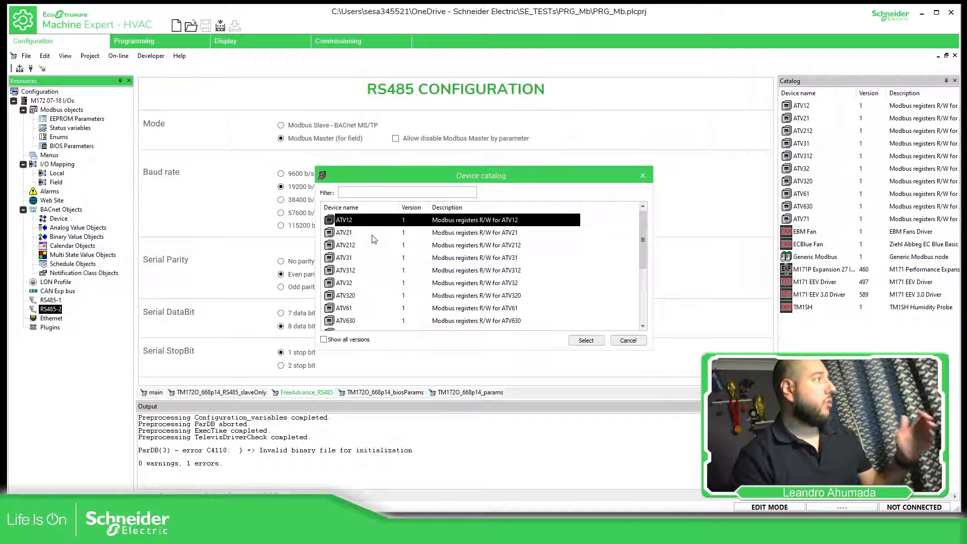
scroll(370, 229, down, 3)
scroll(364, 231, up, 3)
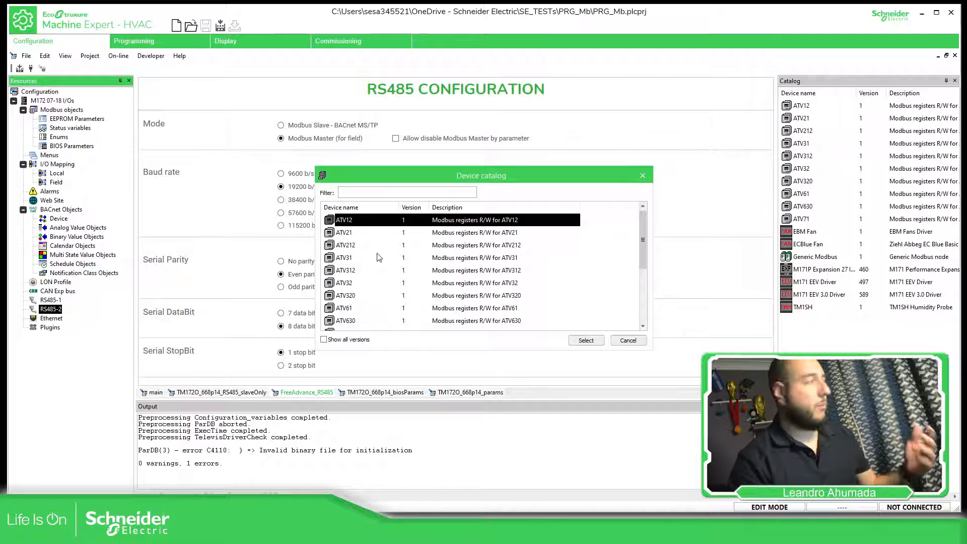
scroll(381, 262, down, 2)
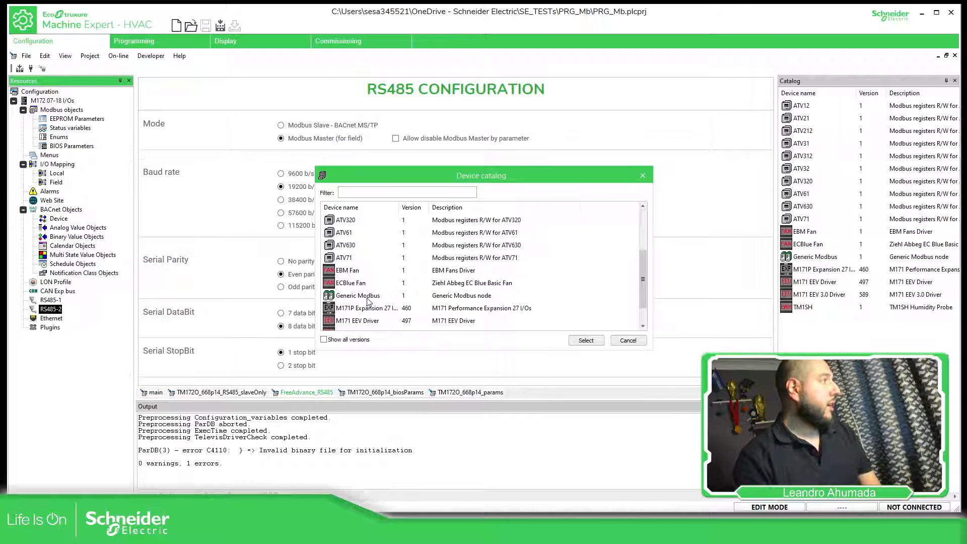
scroll(367, 297, down, 1)
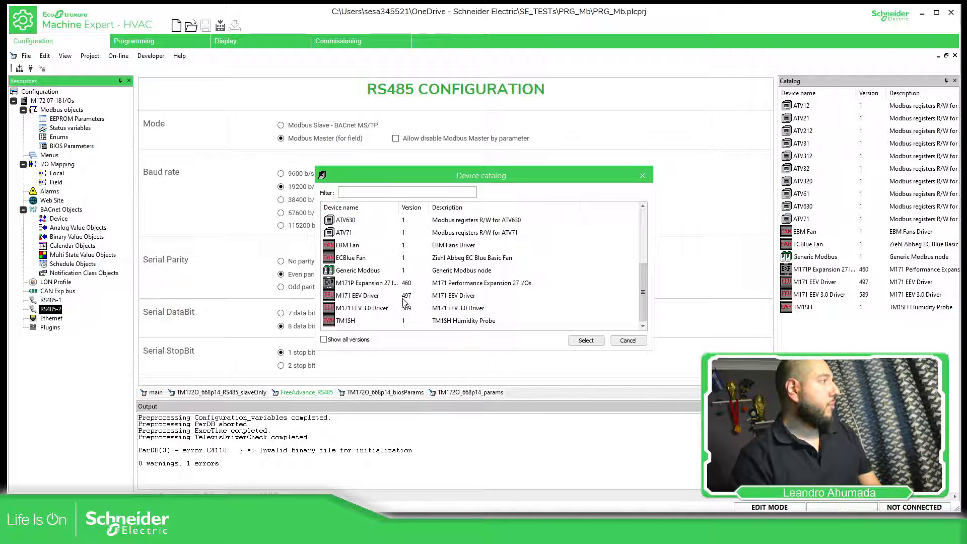
click(357, 322)
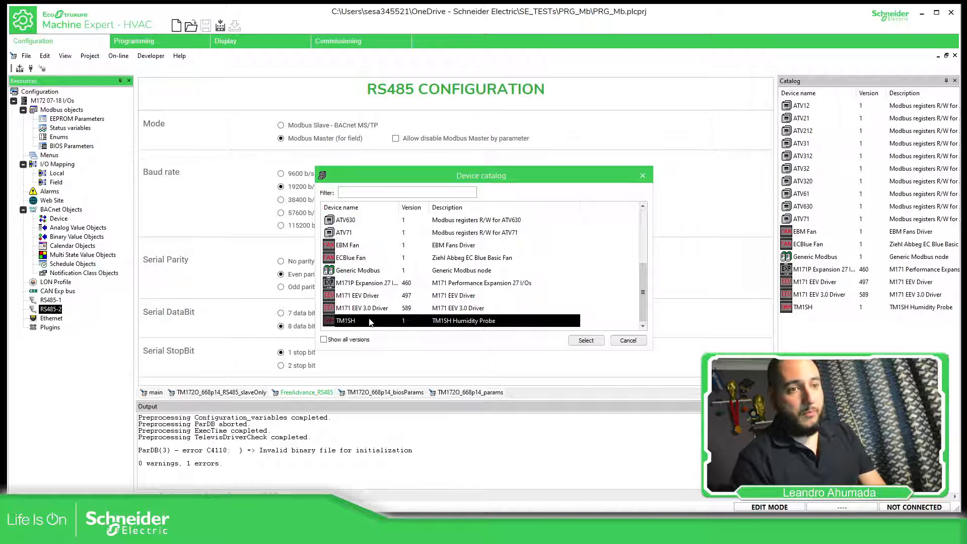
click(375, 273)
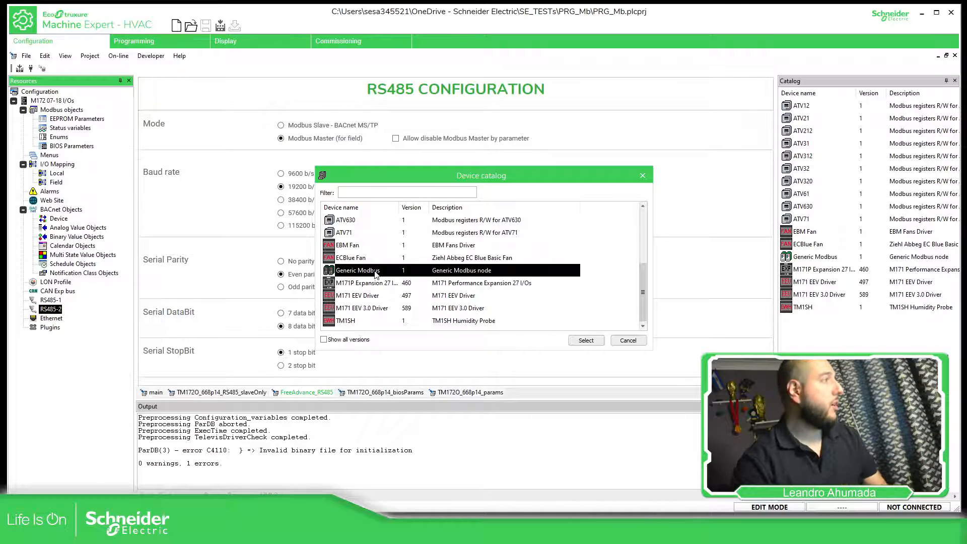
click(587, 341)
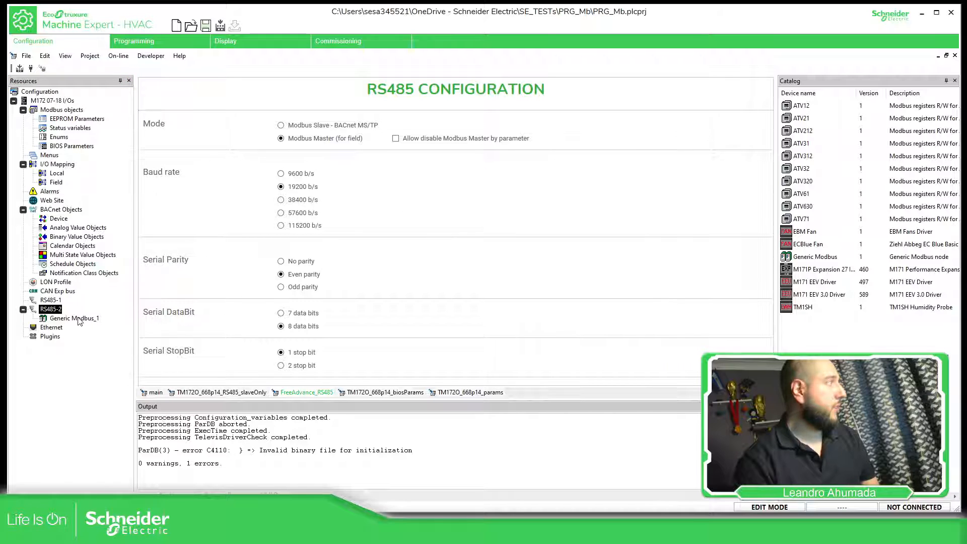
- Rename the Generic Modbus node as PLC_M221 in both the resource tree and its general settings
right_click(79, 321)
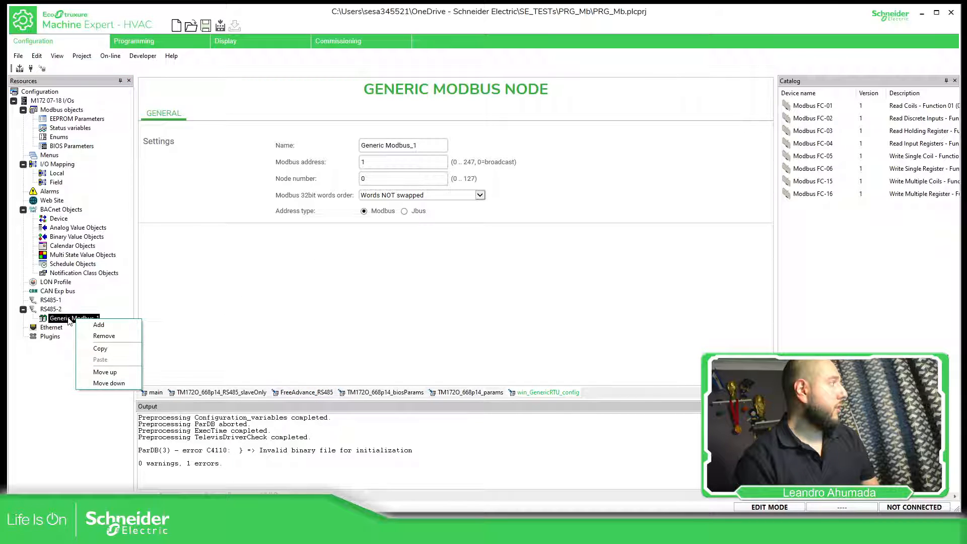
click(69, 321)
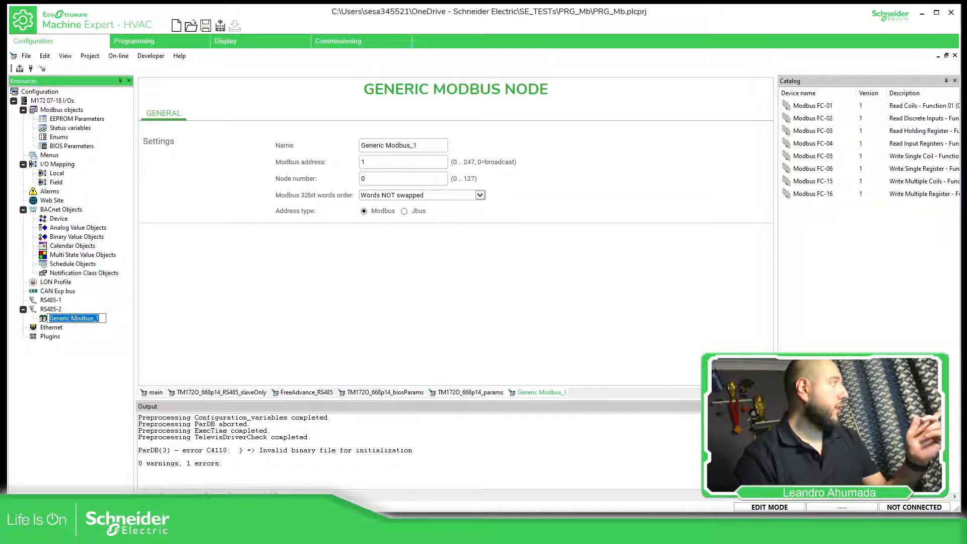
text(P)
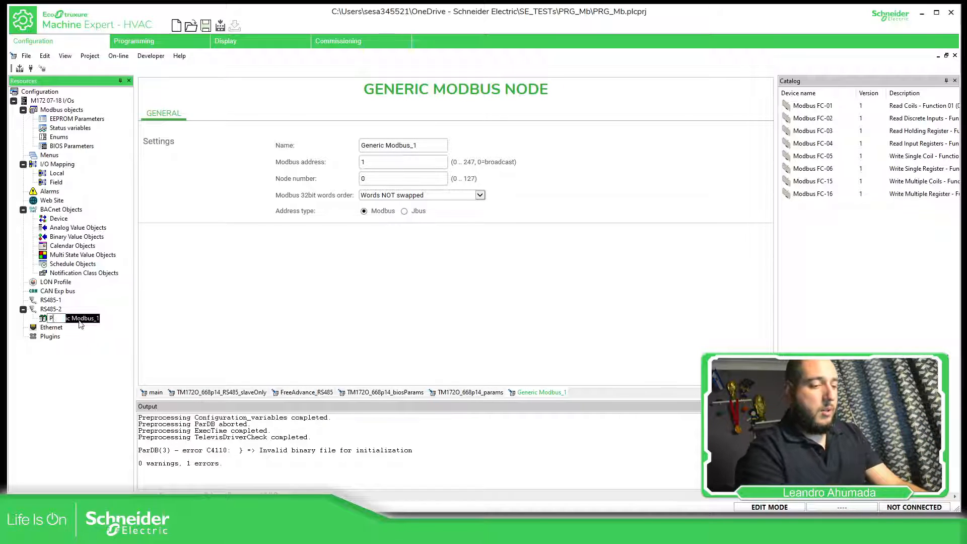
text(LC_M221)
key(Return)
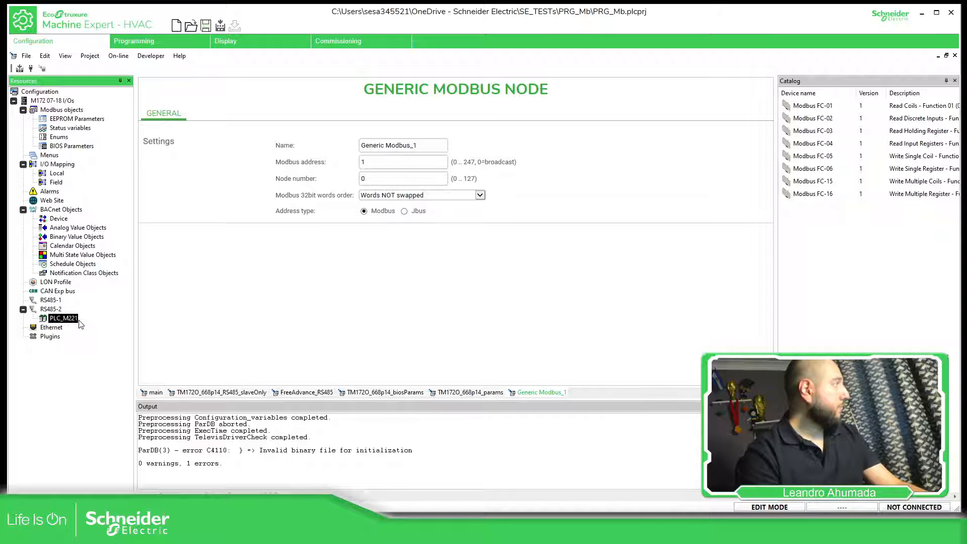
click(423, 145)
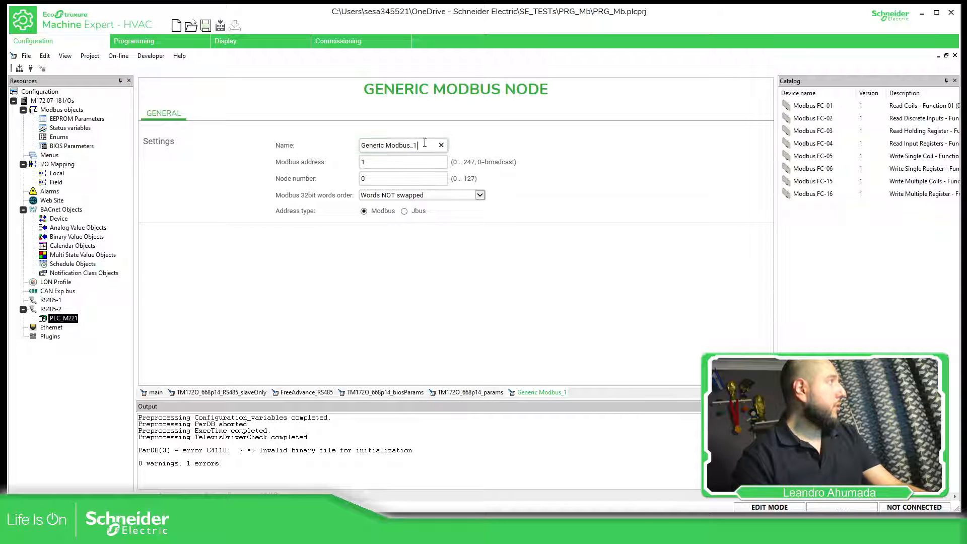
text(P)
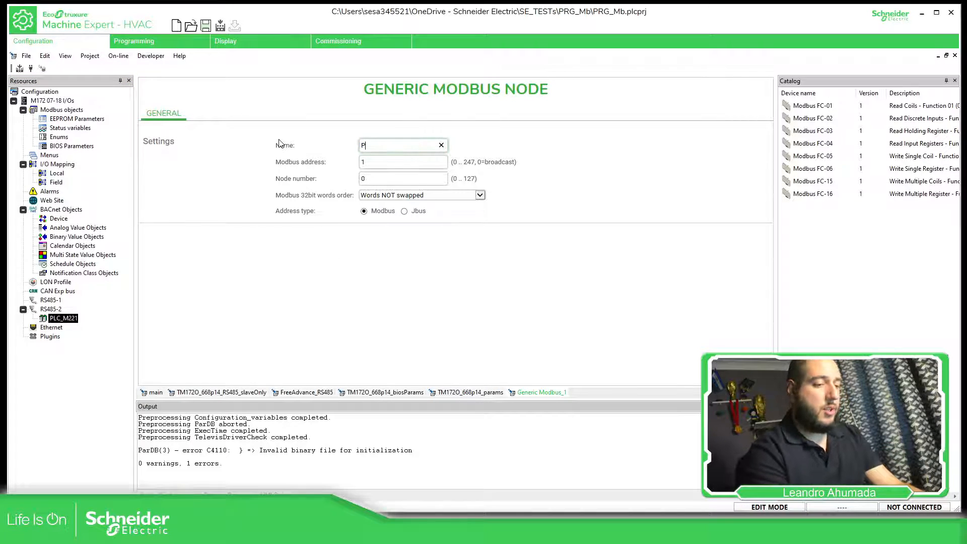
text(LC_M221)
key(Return)
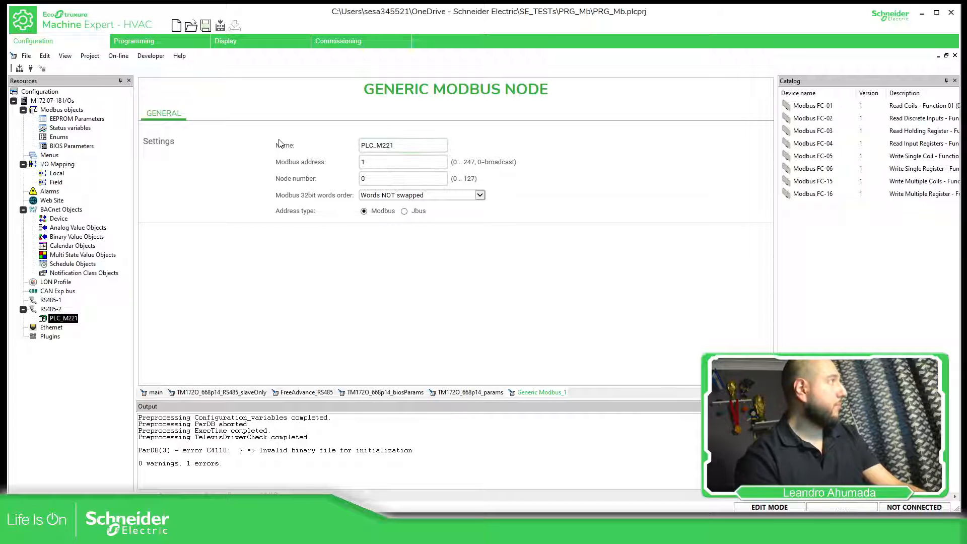
- Switch to Machine Expert - Basic to examine the SL1 serial line and Modbus settings, then return to check the RS485-2 configuration
click(372, 162)
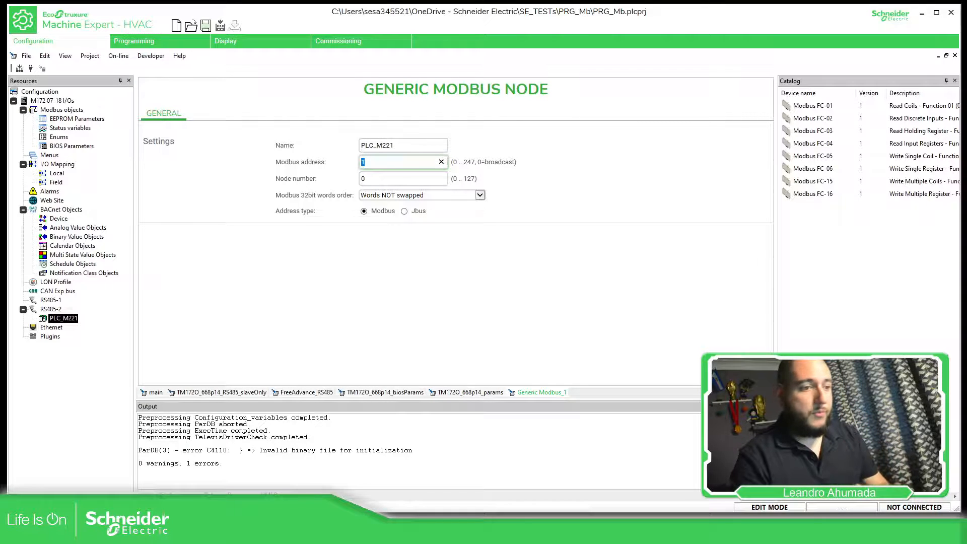
key(alt+Tab)
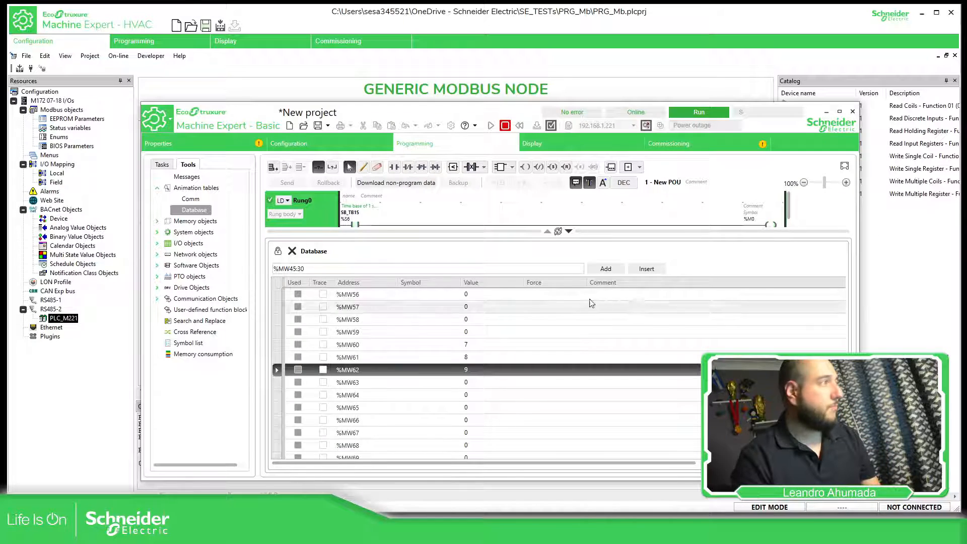
click(289, 143)
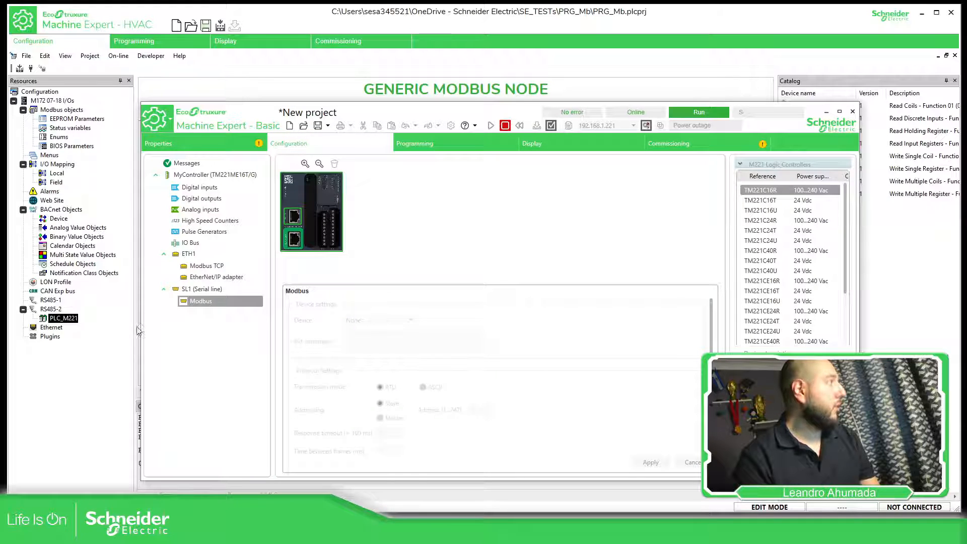
click(206, 290)
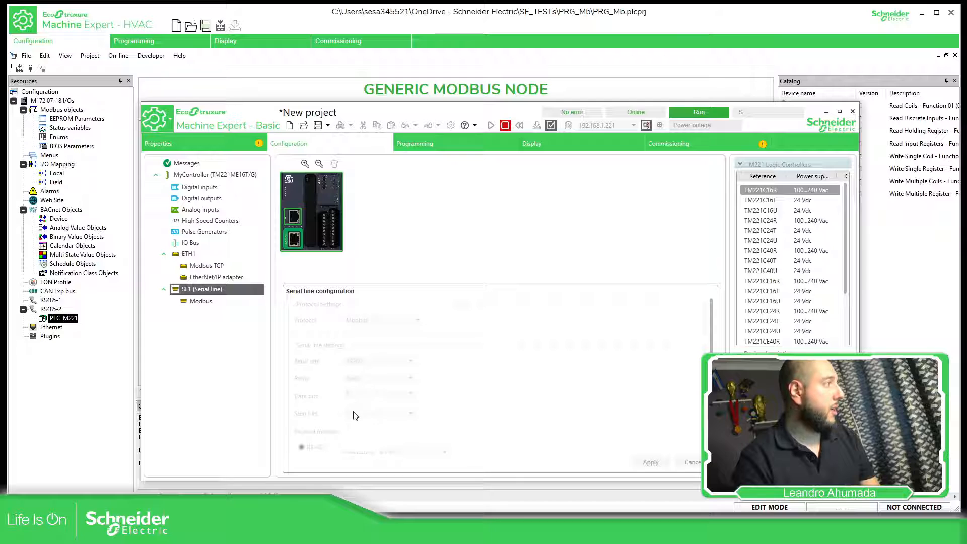
click(199, 301)
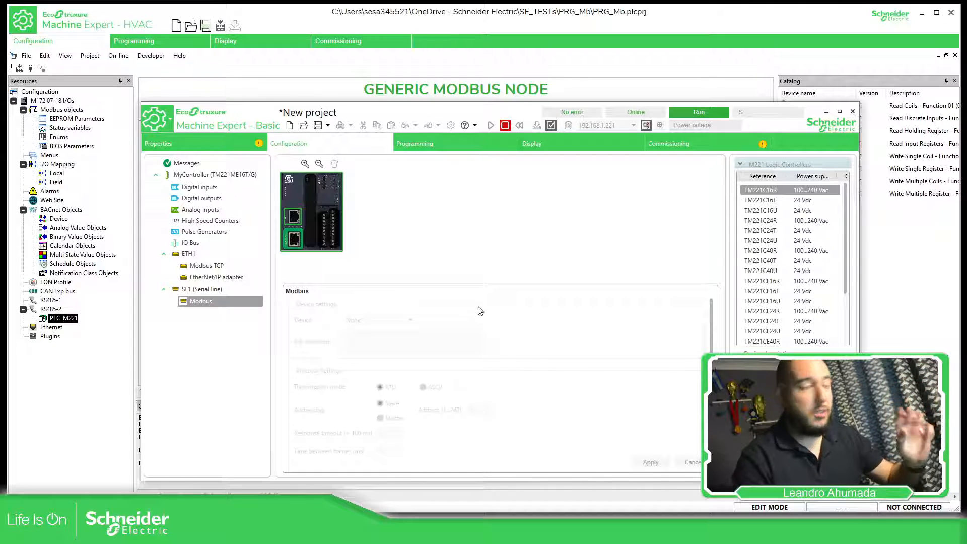
click(115, 377)
click(51, 308)
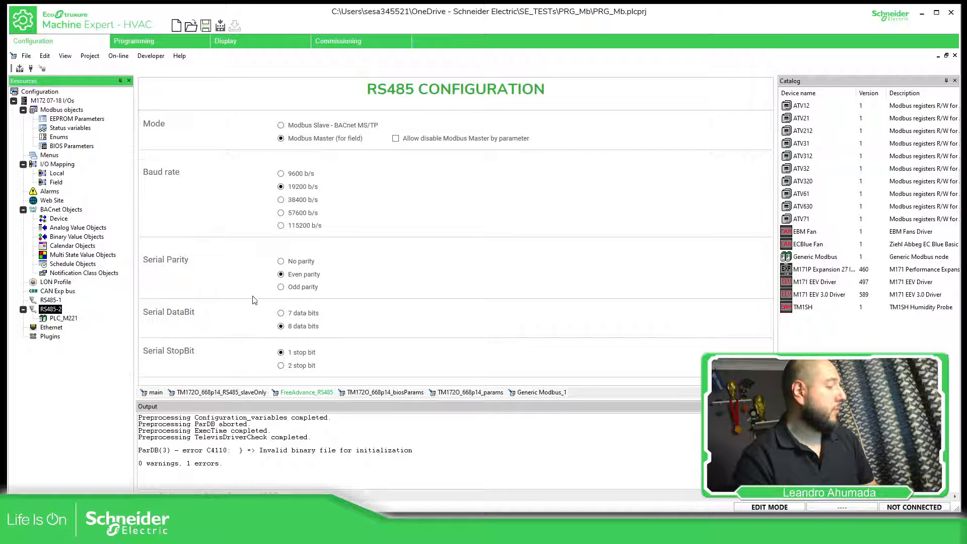
- Set the PLC_M221 node's Modbus address to 10 and keep its 32-bit words order at Words NOT swapped
click(65, 319)
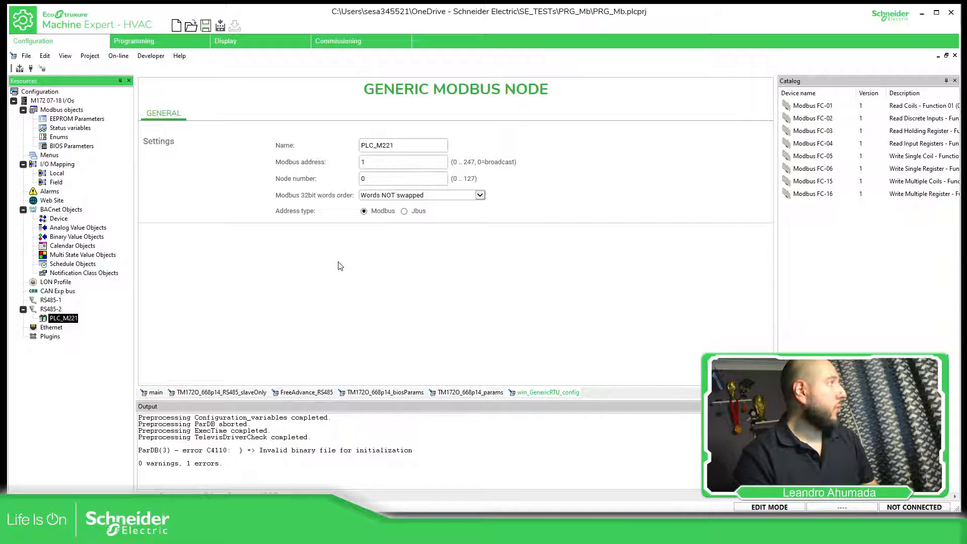
drag(373, 161, 351, 164)
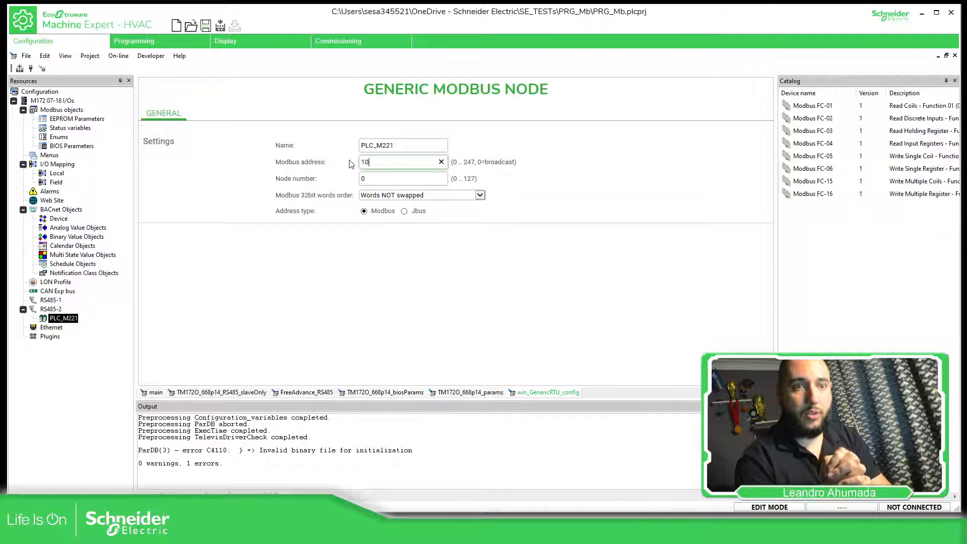
click(192, 207)
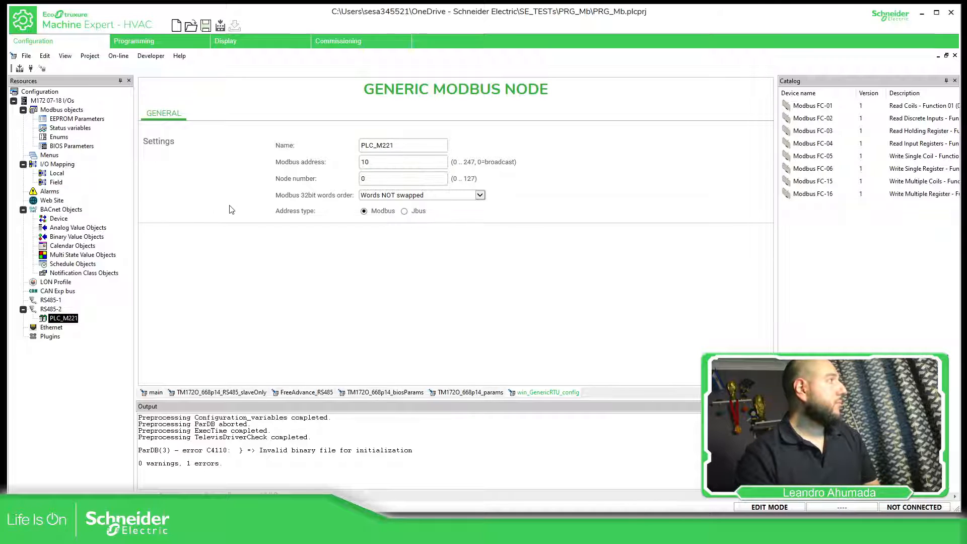
click(402, 196)
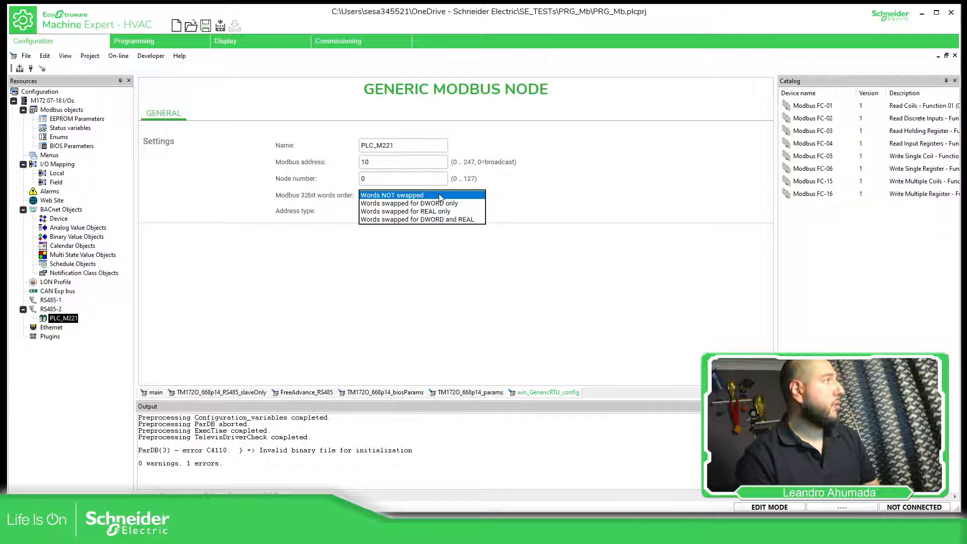
click(555, 197)
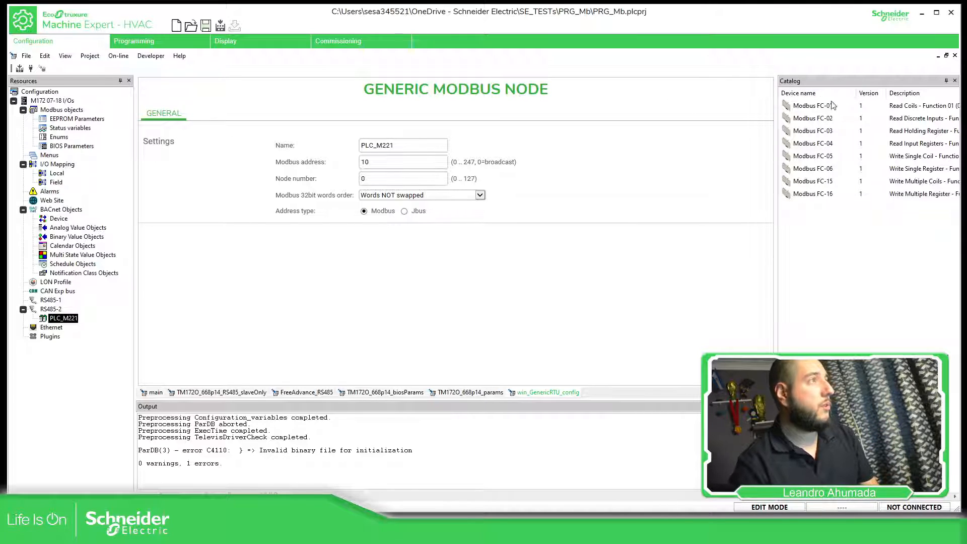
- Widen the catalog to show the function descriptions and add Modbus FC-03 (Read Holding Register) to the PLC_M221 node
drag(776, 196, 701, 197)
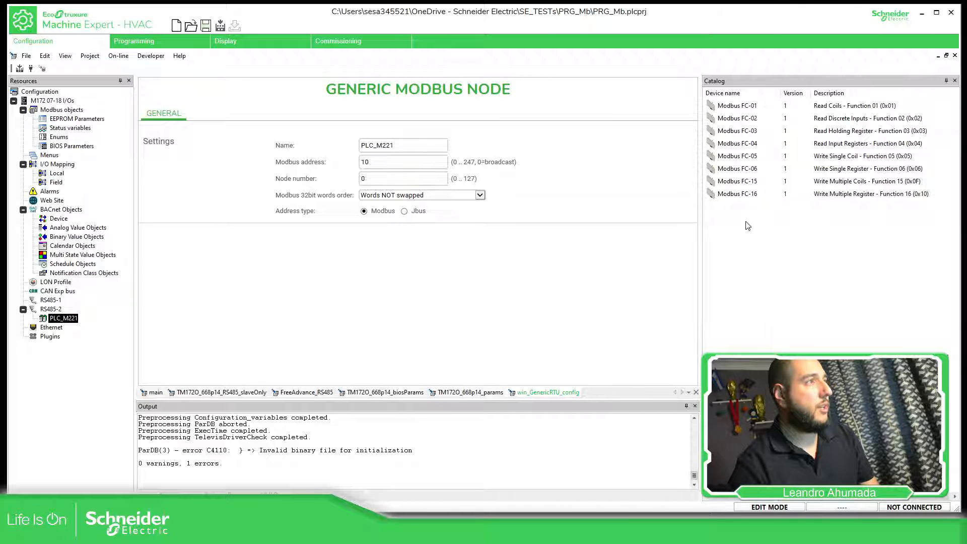
click(757, 132)
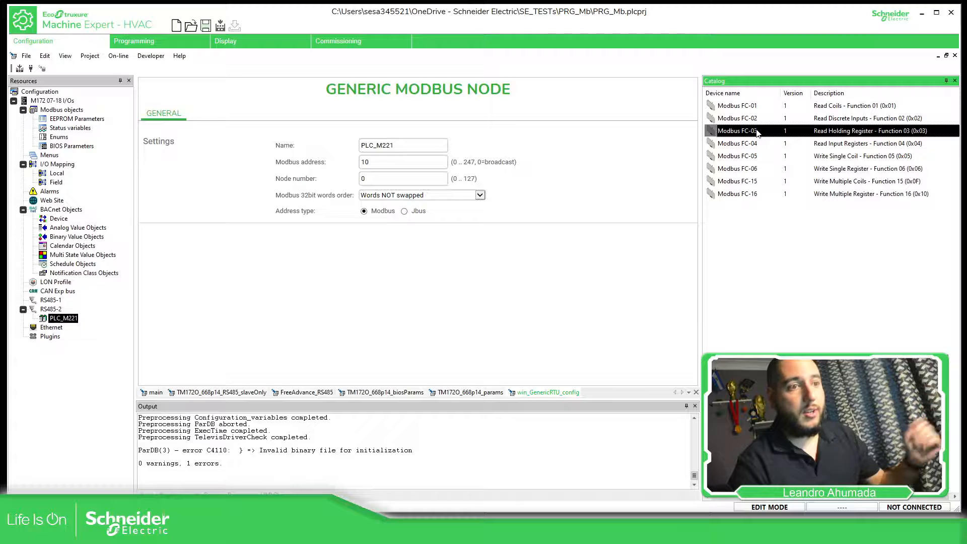
click(752, 169)
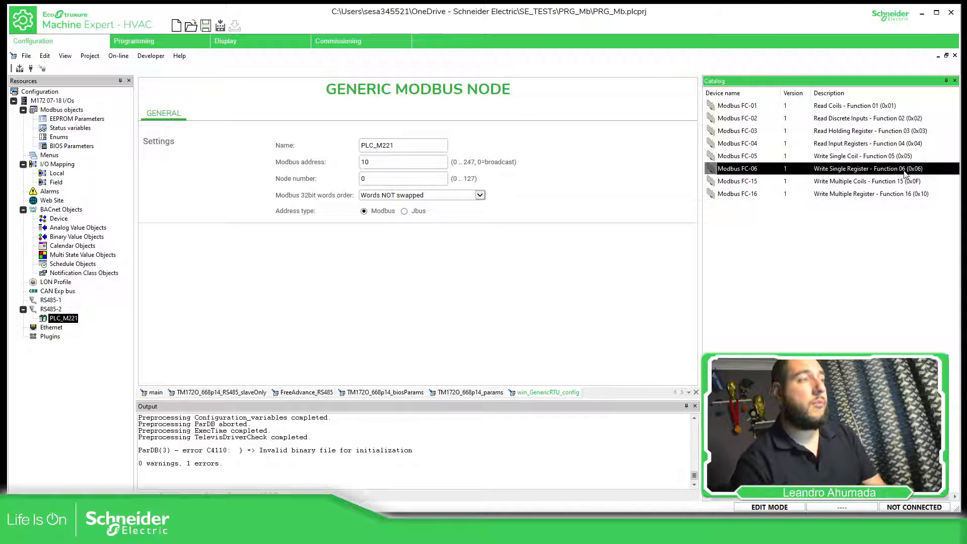
click(830, 194)
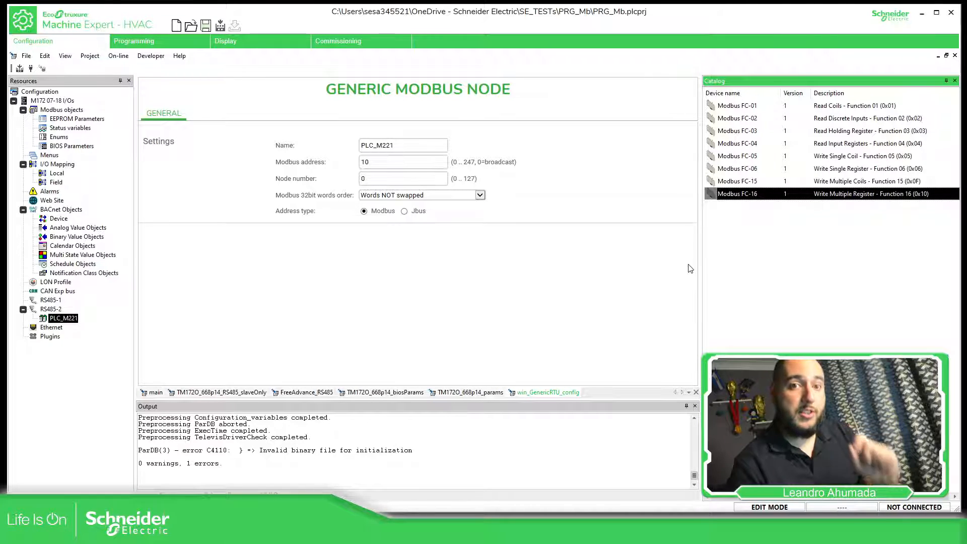
click(757, 219)
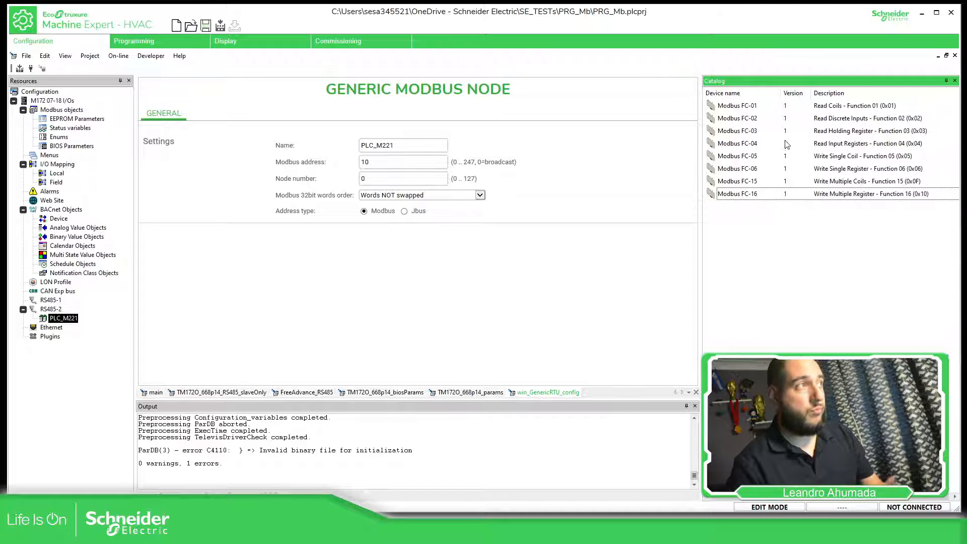
drag(757, 134, 76, 322)
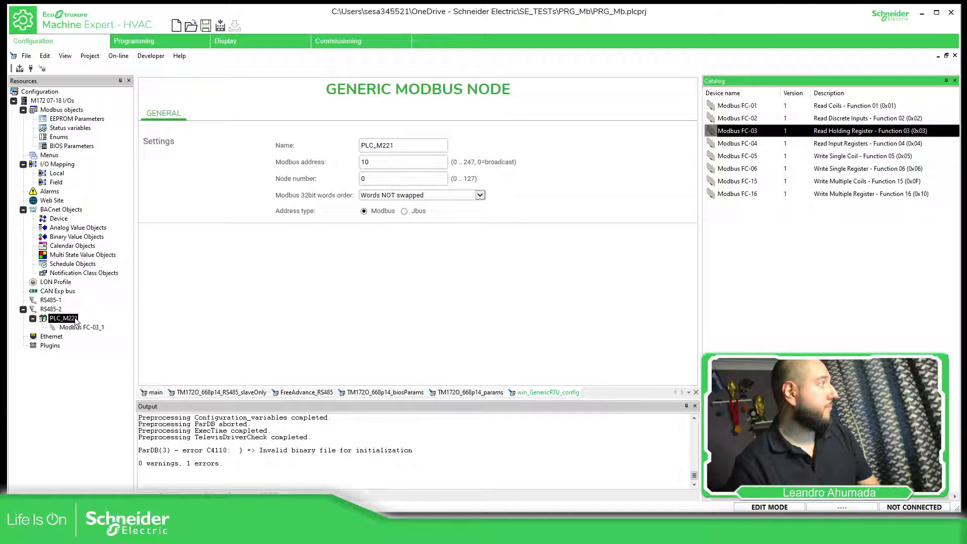
- Add the Modbus FC-16 (Write Multiple Register) function to the PLC_M221 node
right_click(76, 319)
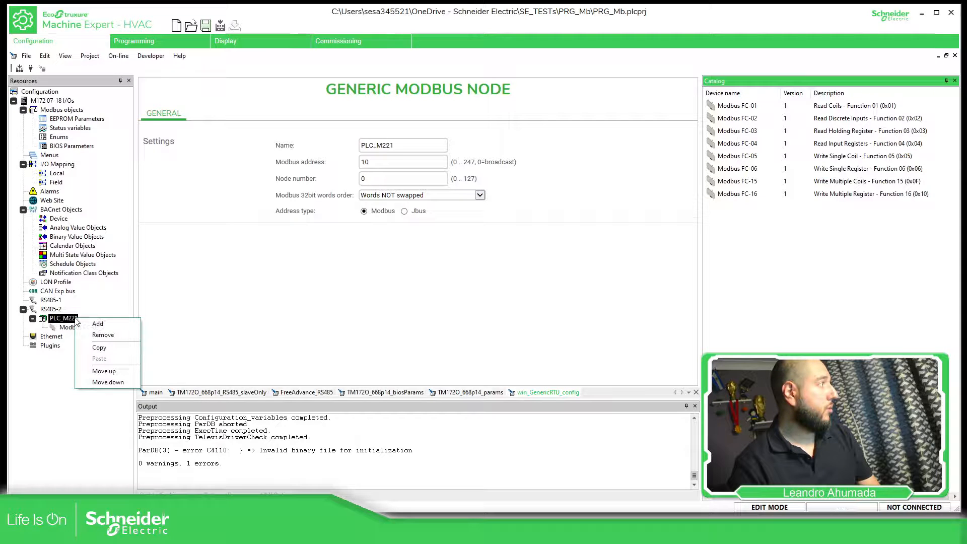
click(98, 328)
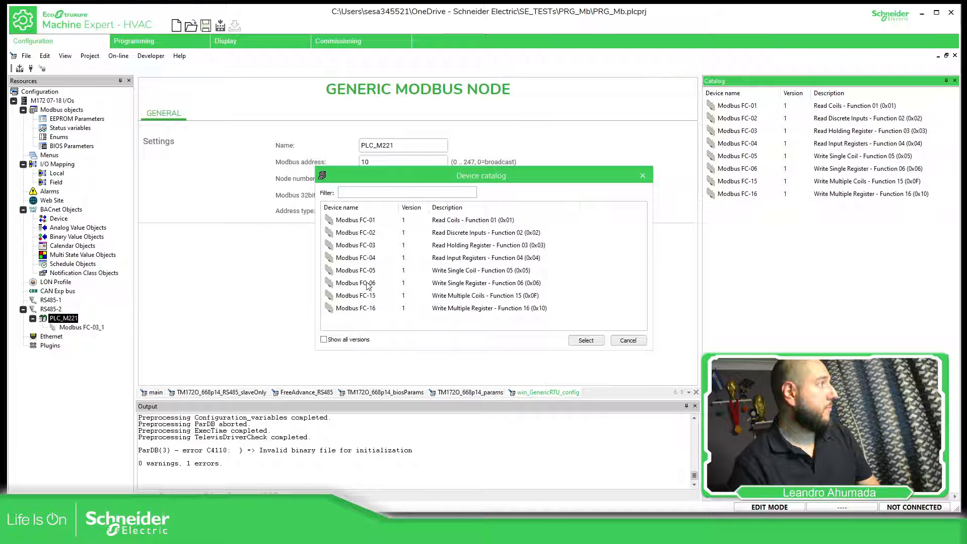
click(368, 309)
click(579, 341)
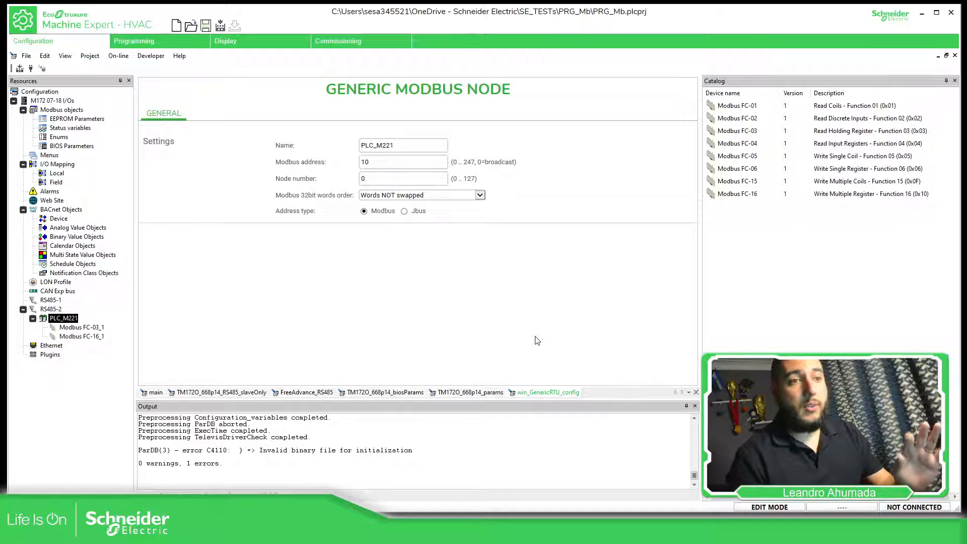
- Rename the Modbus FC-03 function under PLC_M221 as RD_MW50
click(86, 328)
right_click(88, 330)
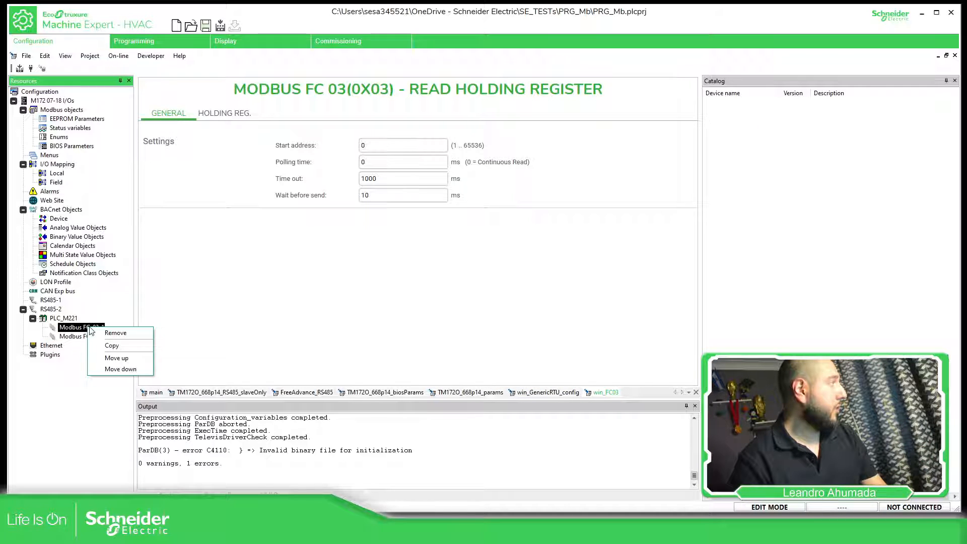
key(Escape)
click(87, 328)
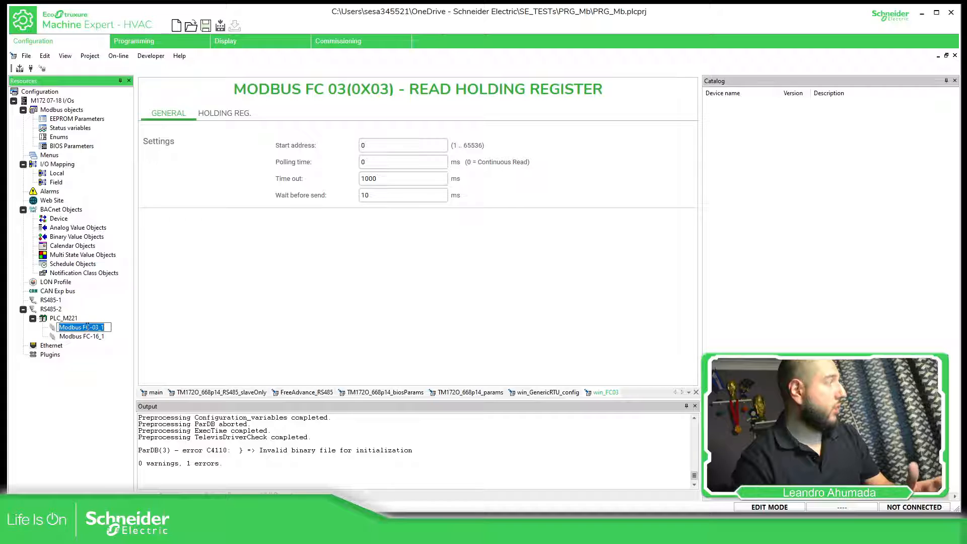
text(RD_MW50)
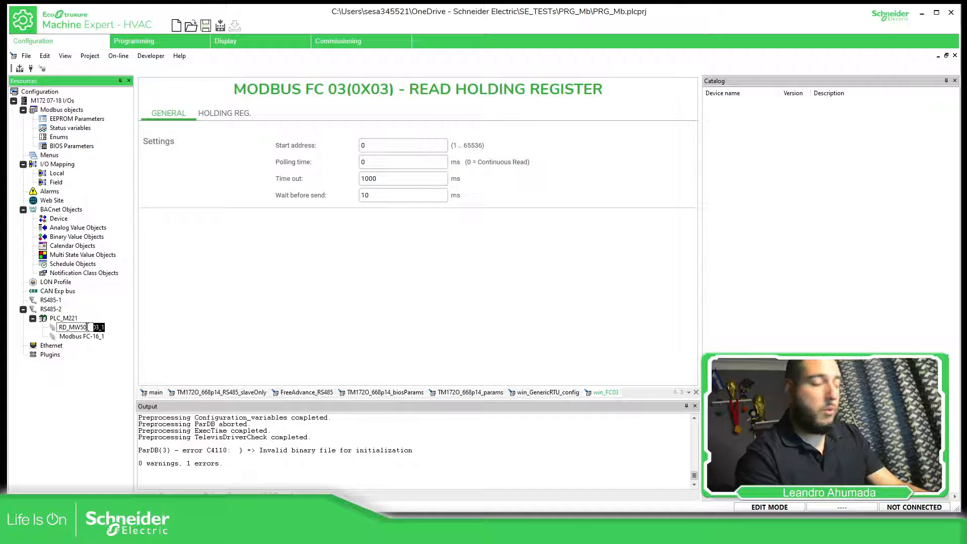
key(Return)
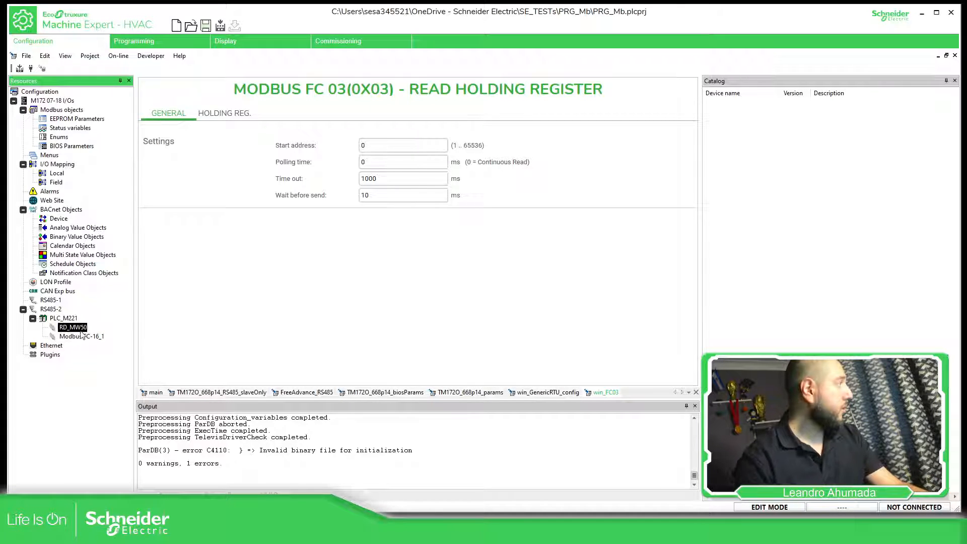
- Rename the Modbus FC-16 function under PLC_M221 as WR_MW60
click(97, 337)
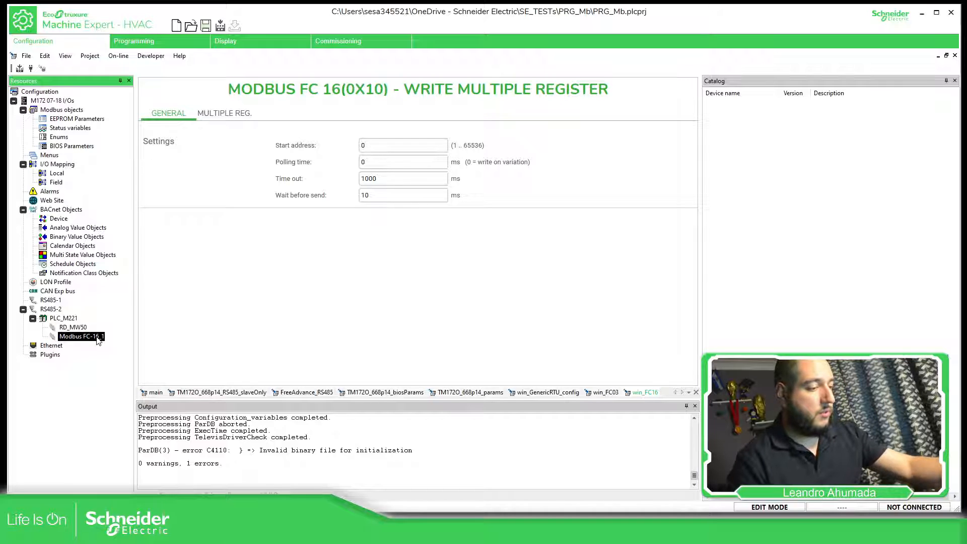
click(98, 337)
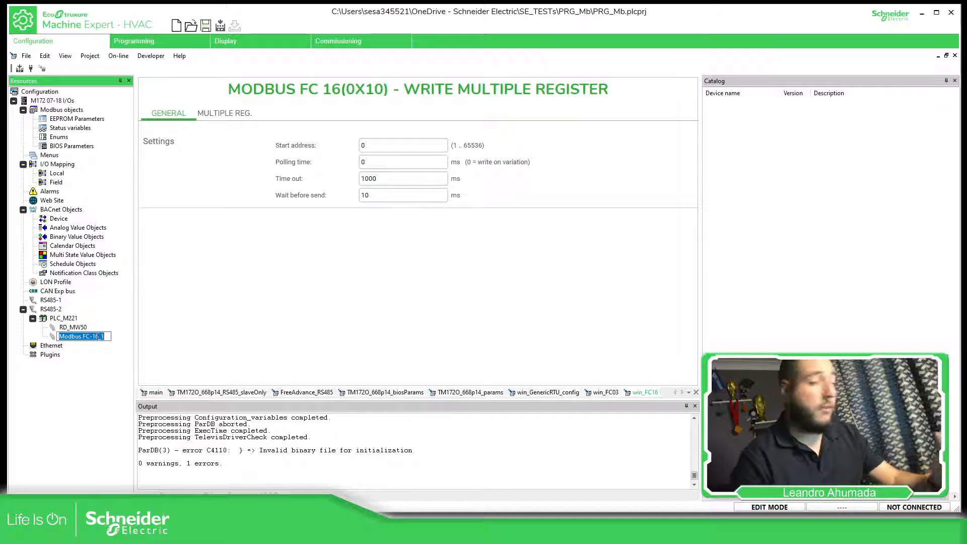
text(WR_)
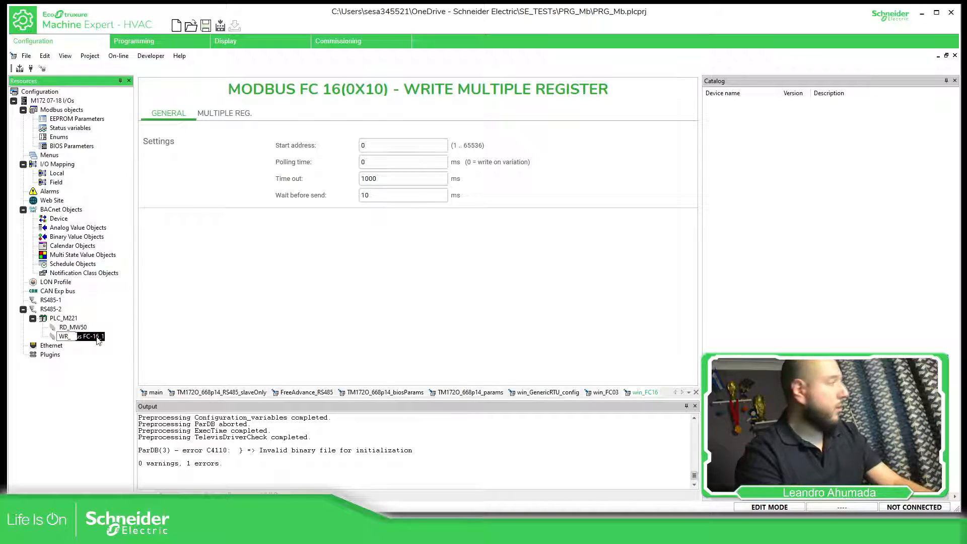
text(M)
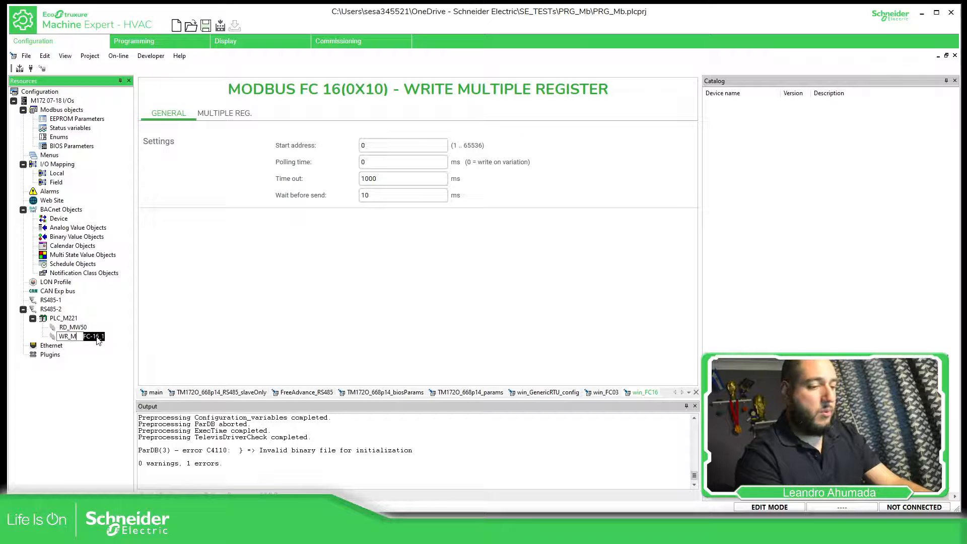
text(W60)
key(Return)
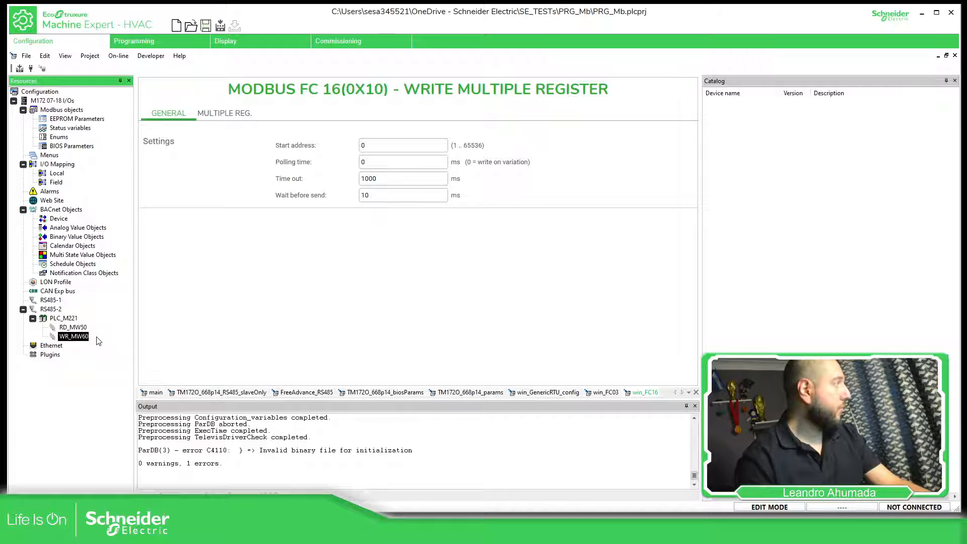
- Examine the RD_MW50 settings and the sysMbMRTU_FC03 block inputs in the SR_MbSl program, then return to the configuration
click(66, 328)
click(74, 318)
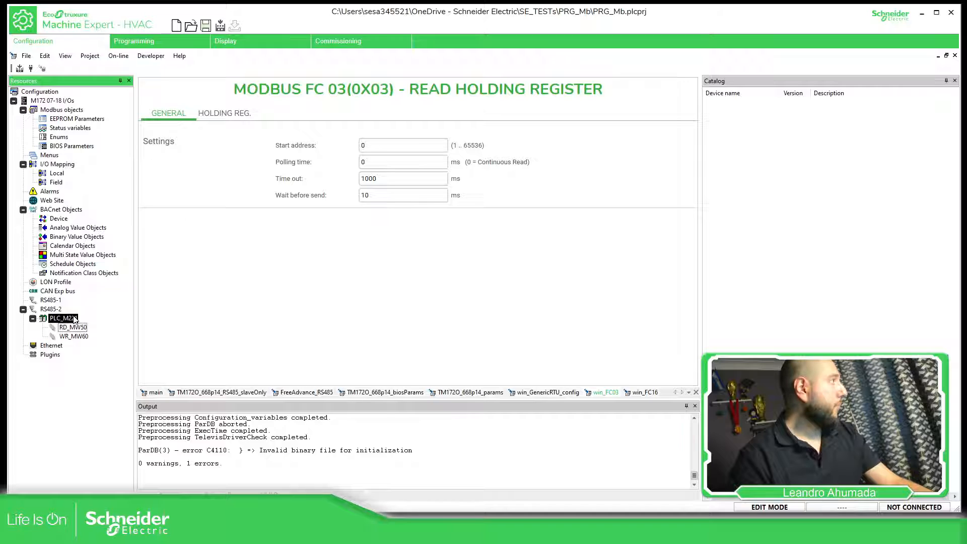
click(78, 328)
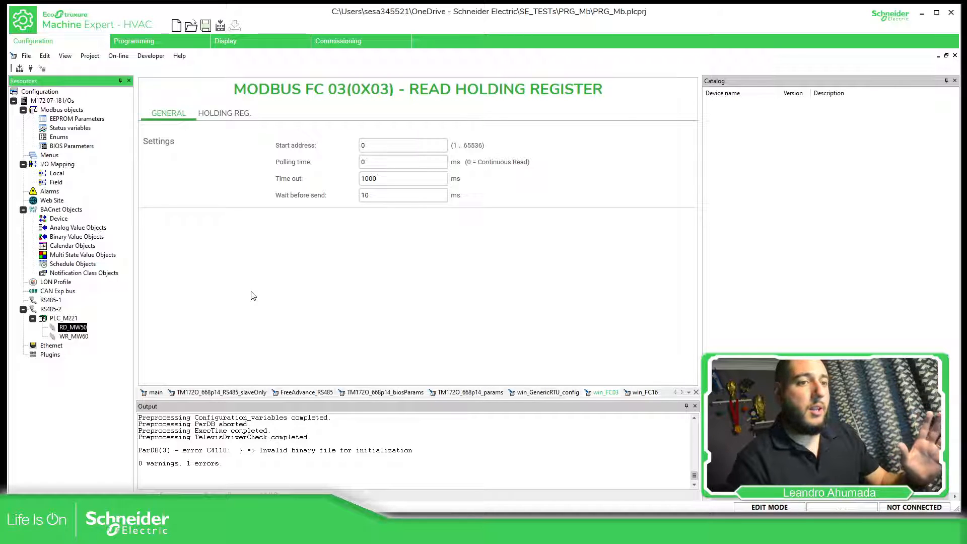
click(185, 43)
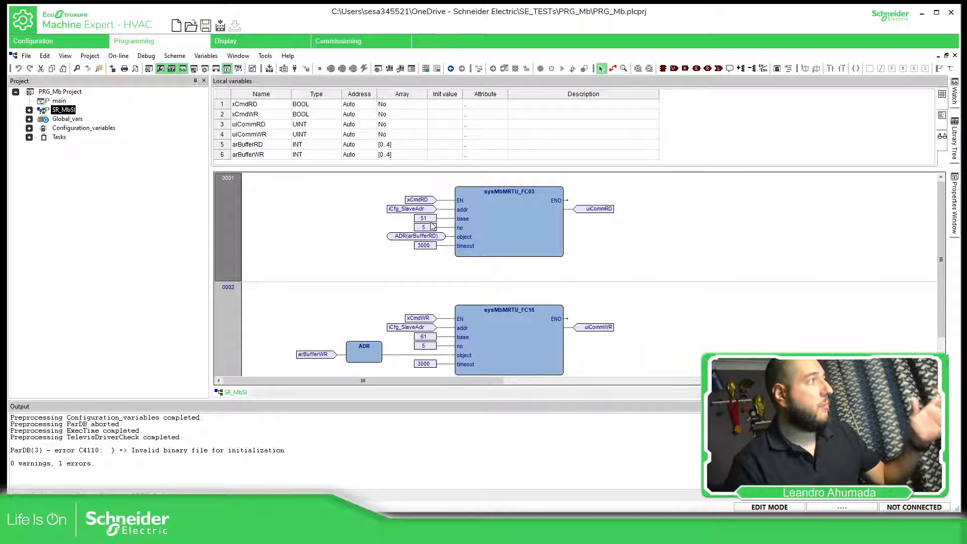
mouse_move(478, 253)
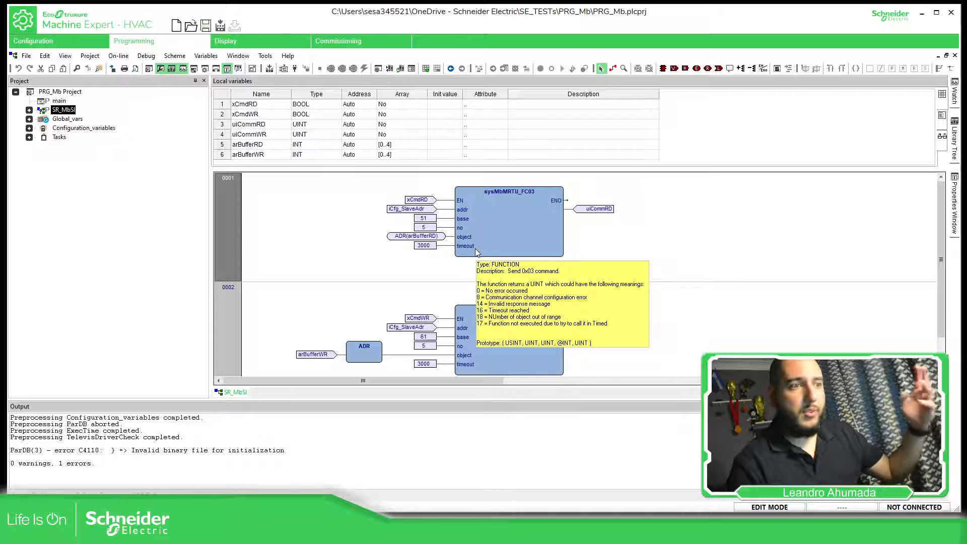
click(89, 44)
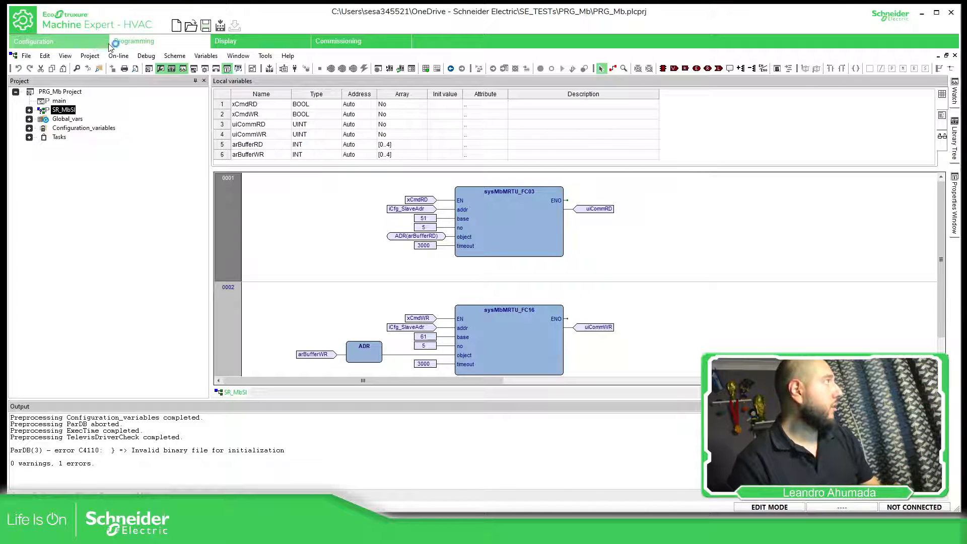
- Set RD_MW50's start address to 50 and keep its polling time at 0 ms for continuous read
click(379, 145)
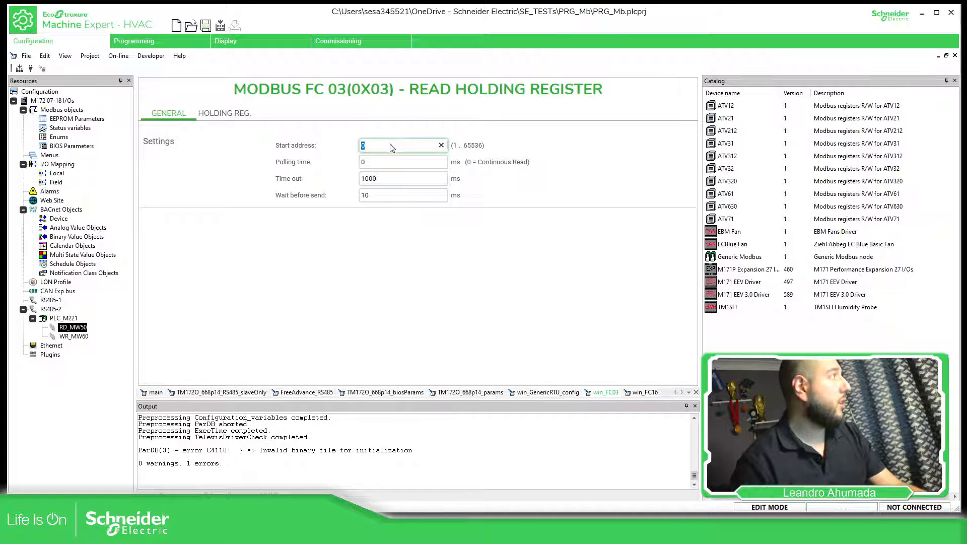
text(50)
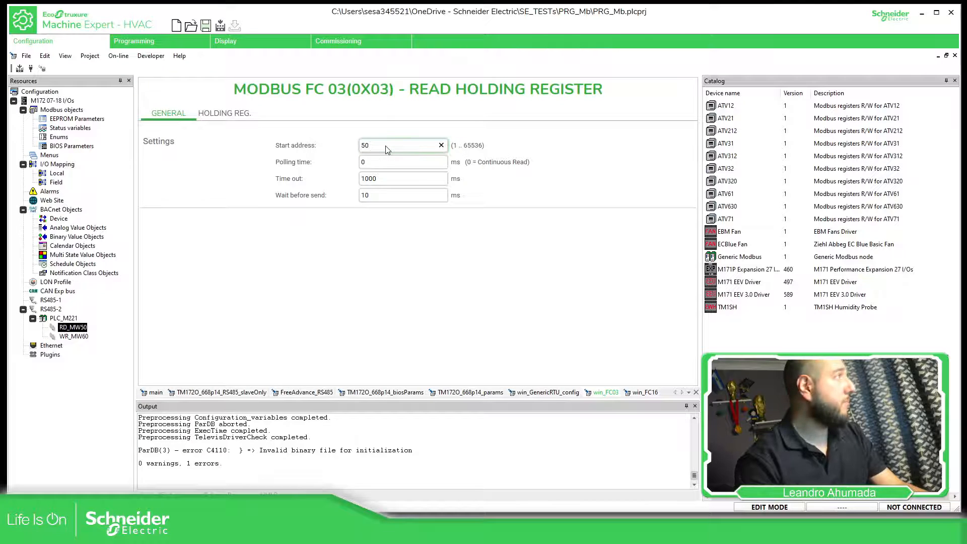
click(403, 242)
click(358, 164)
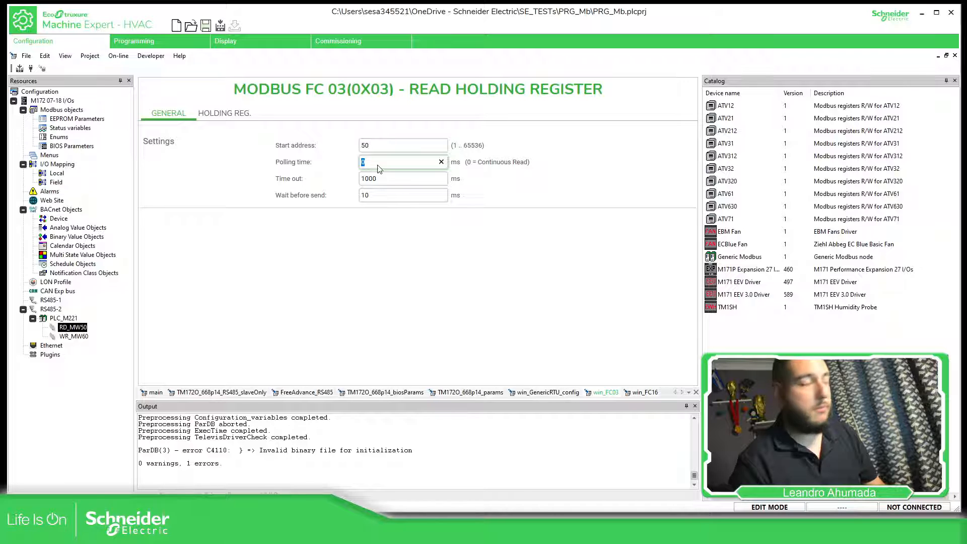
click(477, 178)
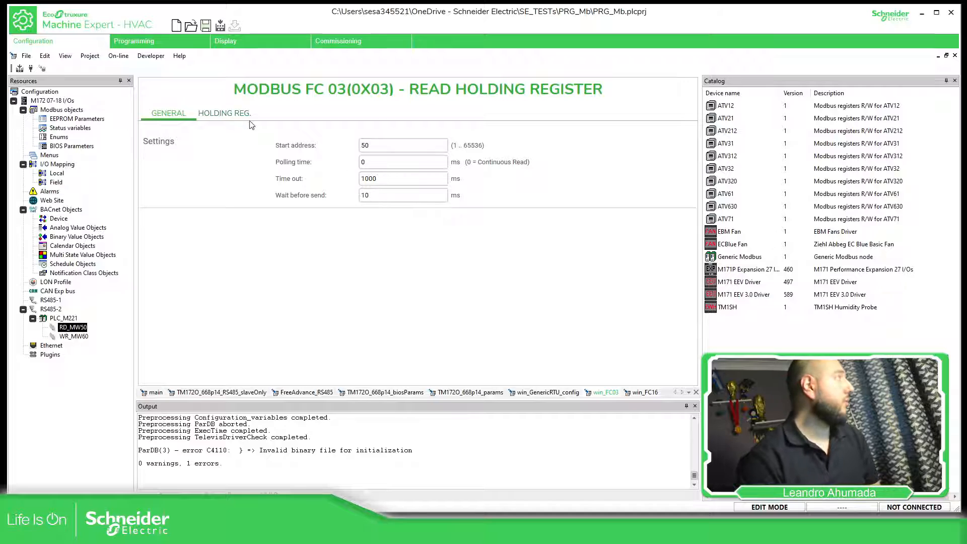
- Set WR_MW60's start address to 60 and keep its polling time at 0 ms for write on variation
click(73, 336)
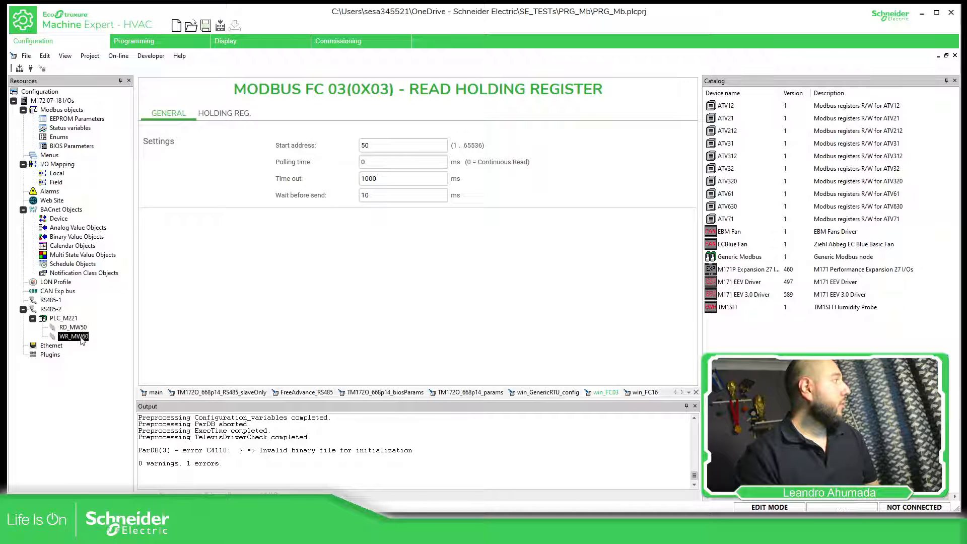
click(361, 146)
double_click(362, 146)
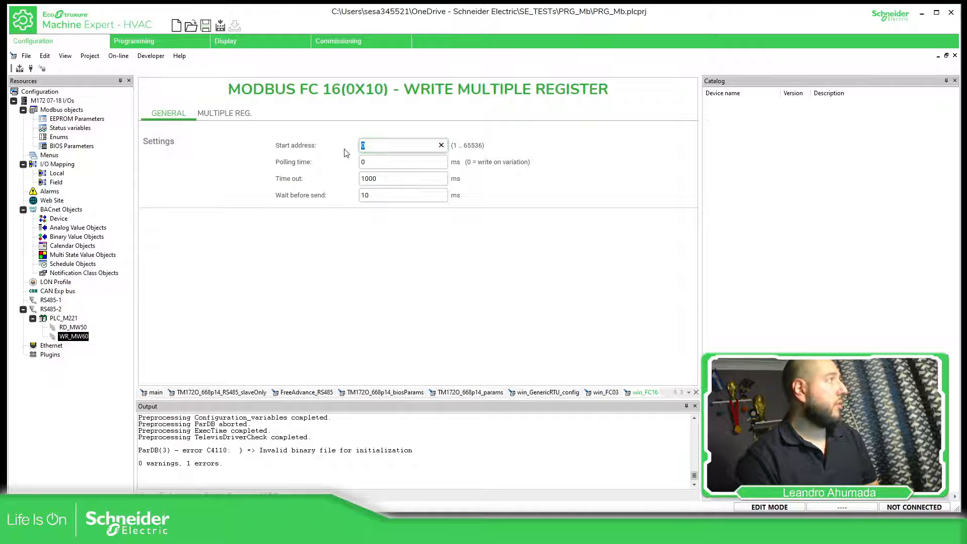
text(60)
click(371, 161)
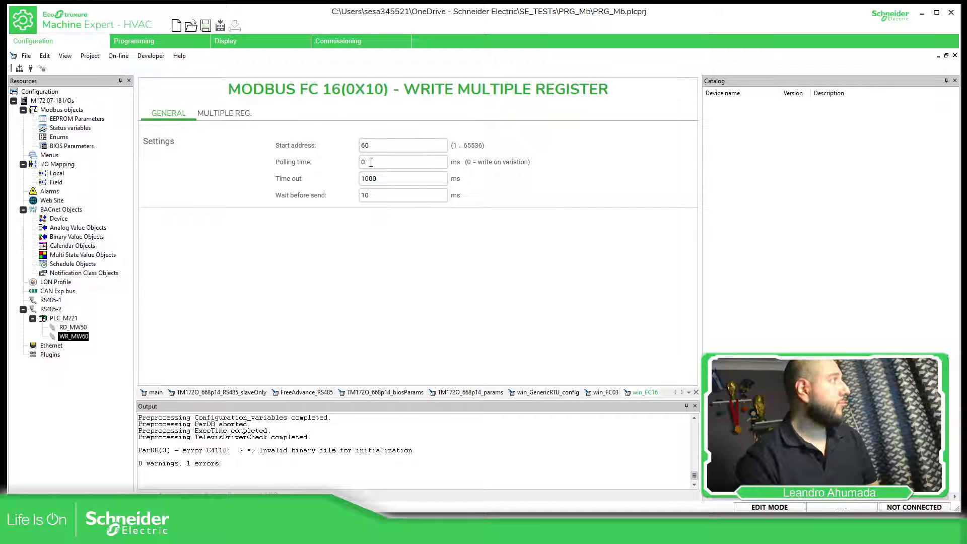
double_click(370, 161)
click(376, 233)
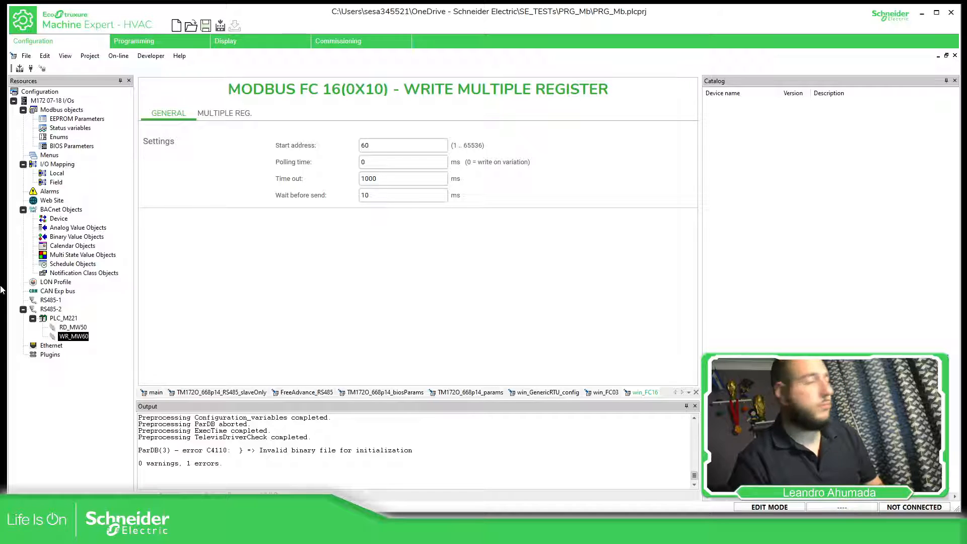
- Add WORD registers to RD_MW50's holding register list up to address 58
click(64, 330)
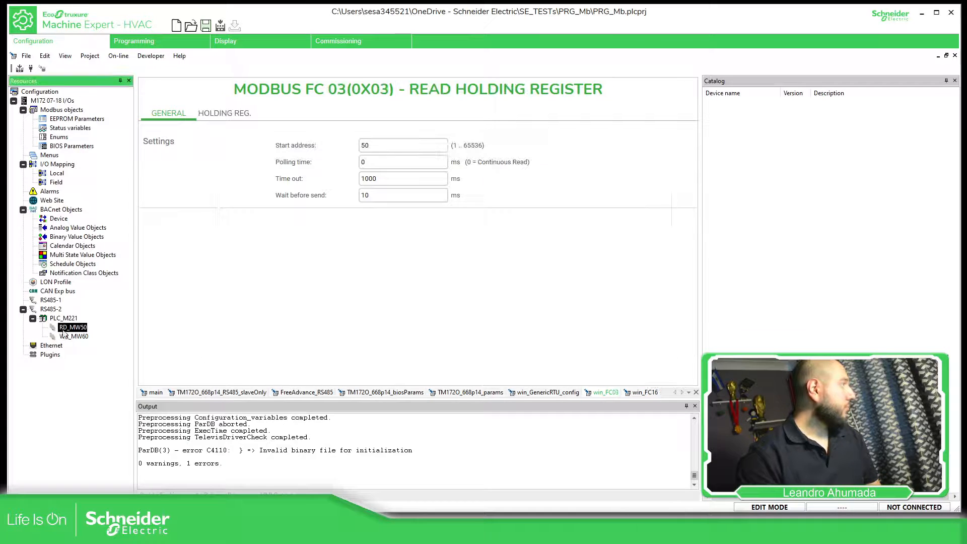
click(223, 114)
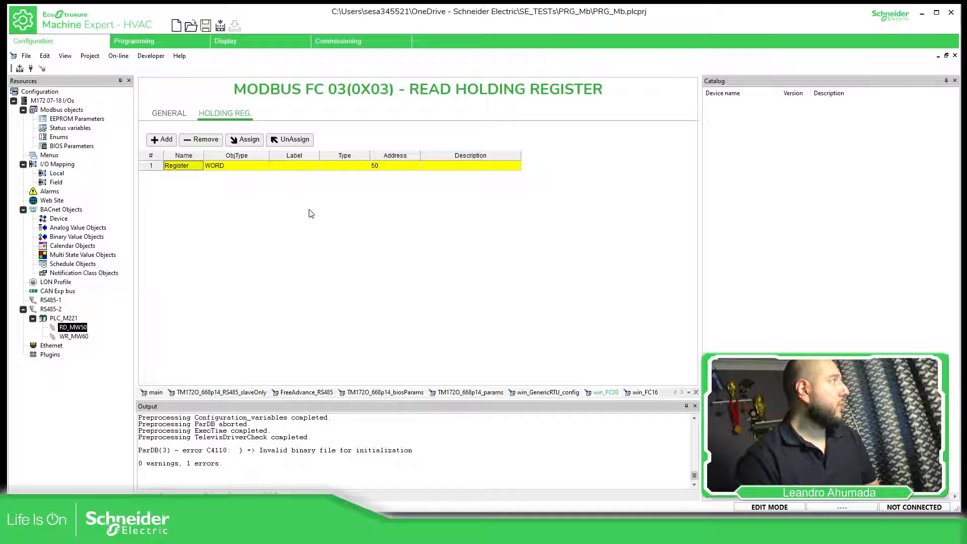
click(168, 141)
click(167, 141)
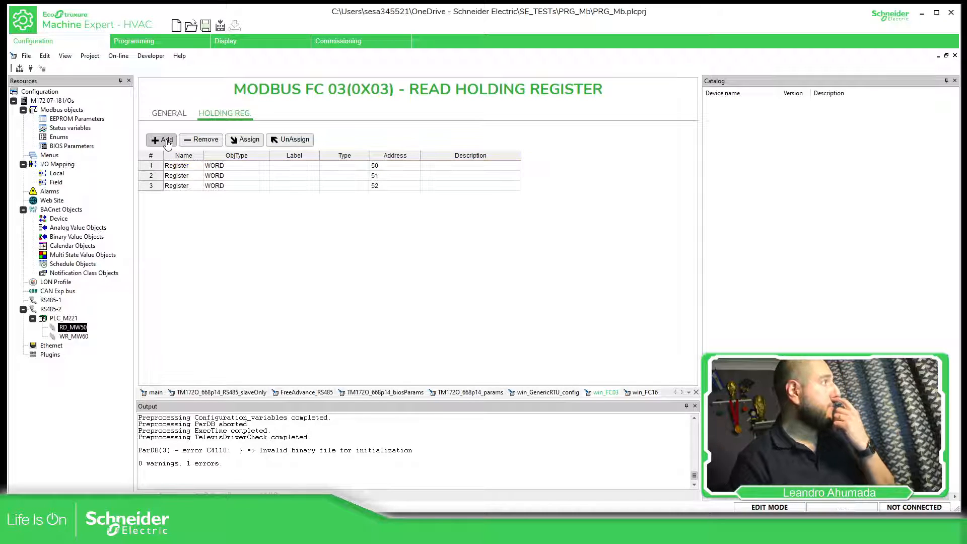
click(167, 141)
click(167, 141)
click(167, 141)
click(168, 141)
click(167, 141)
click(167, 141)
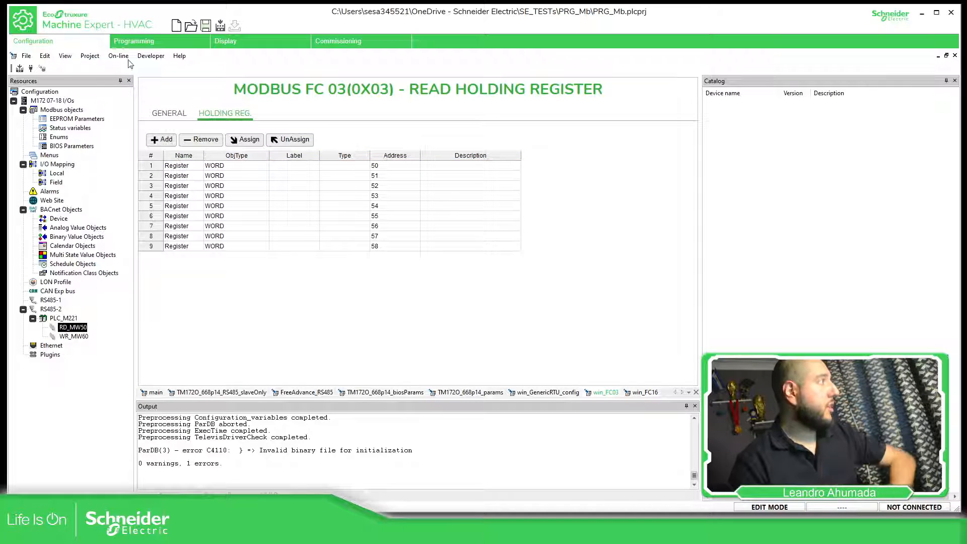
- Remove the last four holding registers from RD_MW50, keeping only addresses 50 to 54
click(151, 240)
click(155, 247)
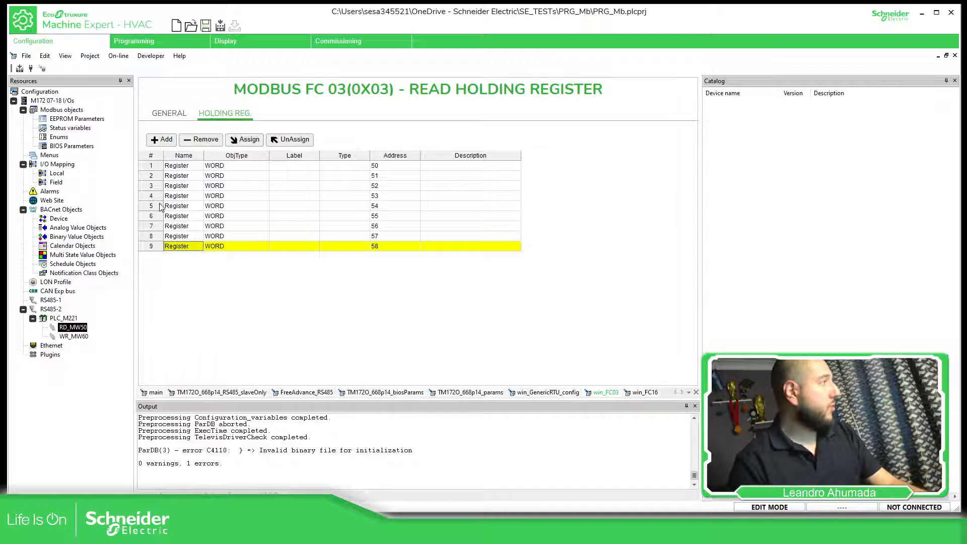
click(201, 140)
click(201, 140)
click(202, 140)
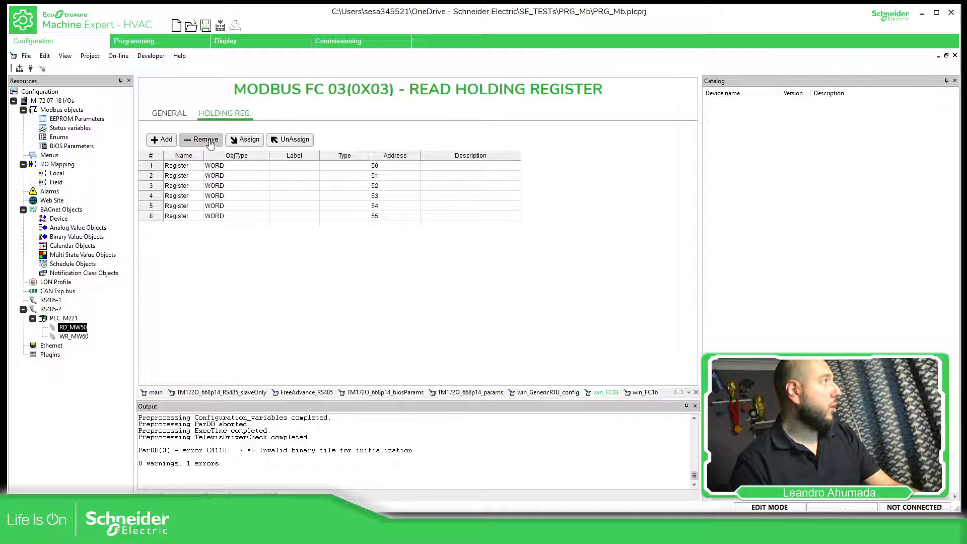
click(210, 144)
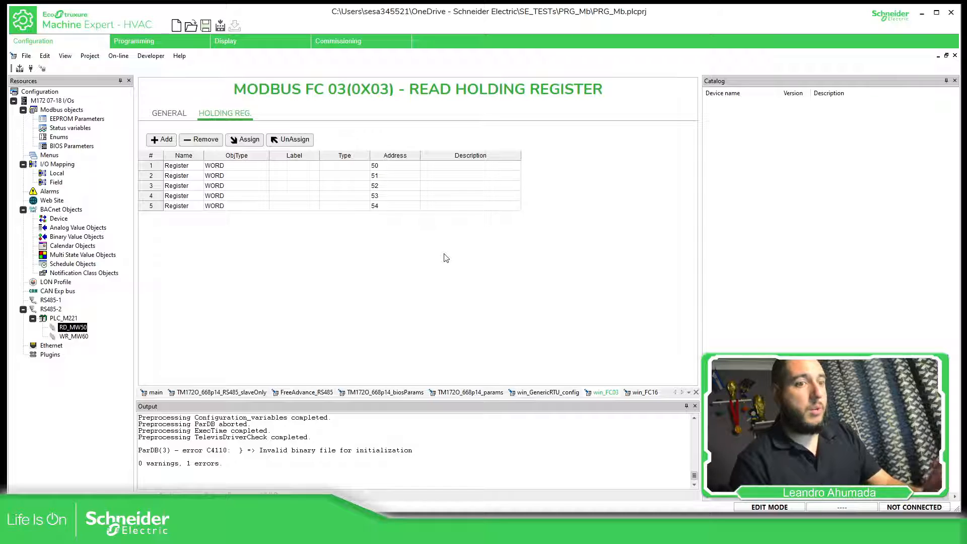
click(330, 250)
- Add a status variable named PLC_M221_MW50, keeping its Signed 16-bit installer type
click(74, 129)
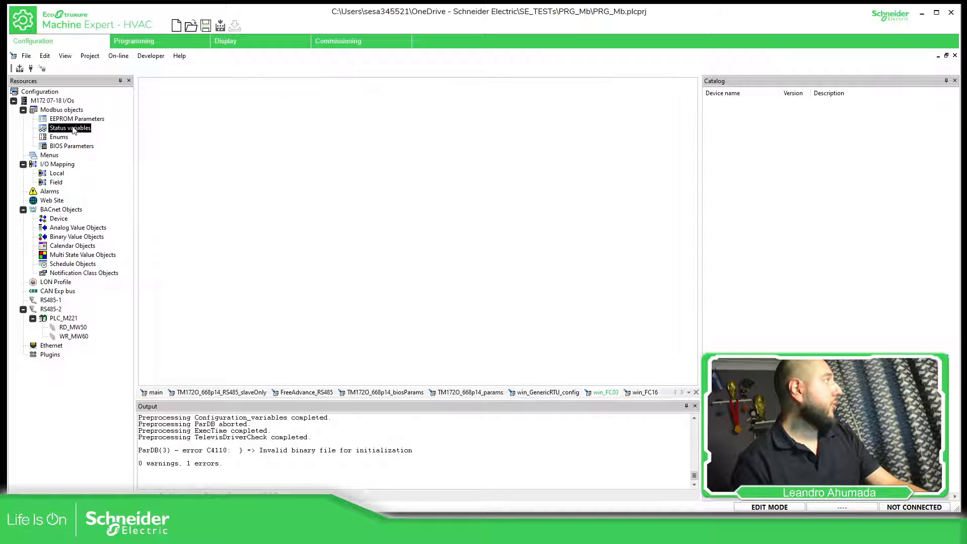
click(162, 112)
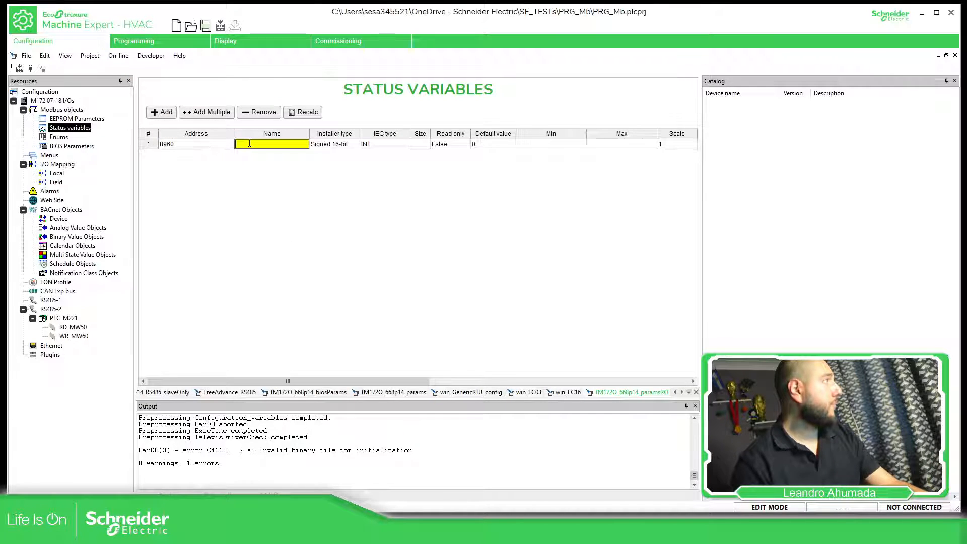
text(PLC_M)
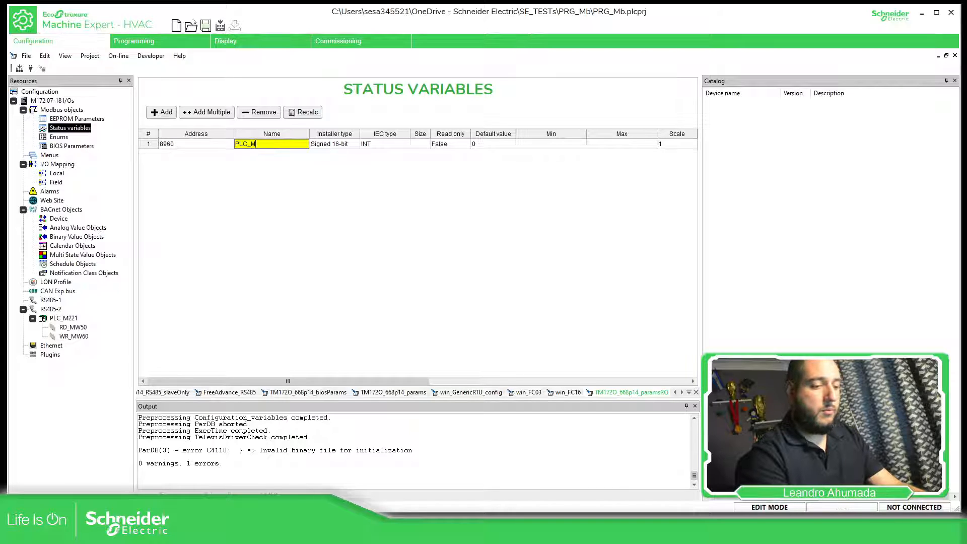
text(221)
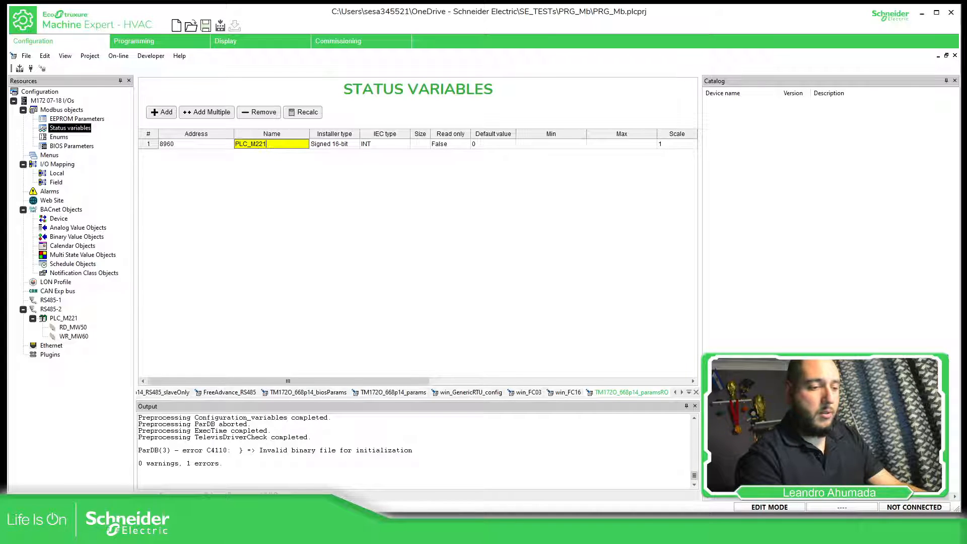
text(_MW50)
key(Tab)
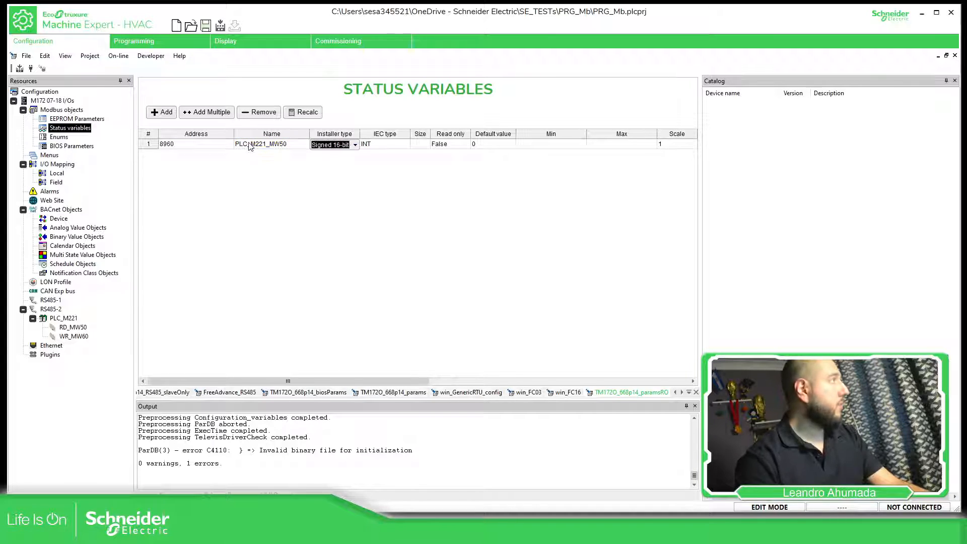
- Duplicate the PLC_M221_MW50 status variable to create PLC_M221_MW51 through PLC_M221_MW54
click(149, 146)
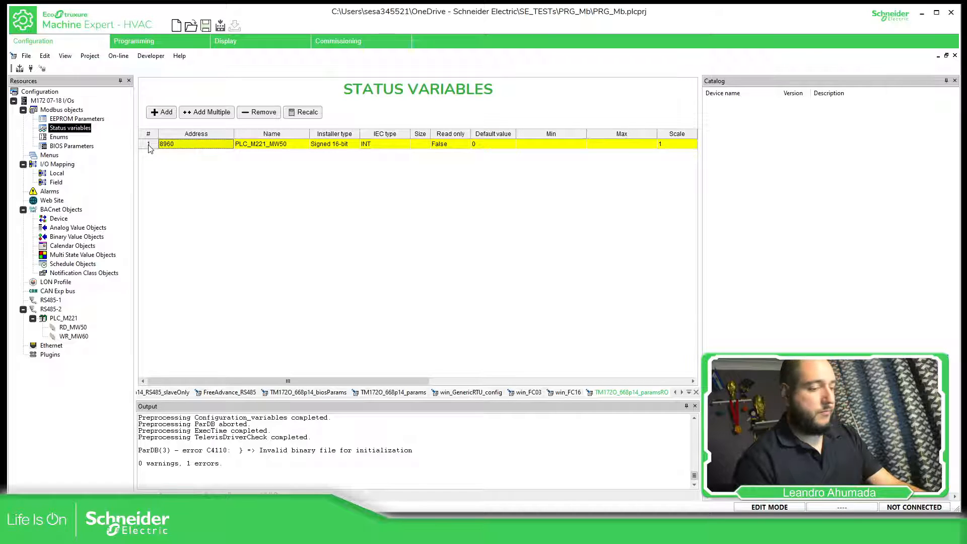
key(ctrl+v)
key(ctrl+v)
key(ctrl+v)
key(ctrl+v)
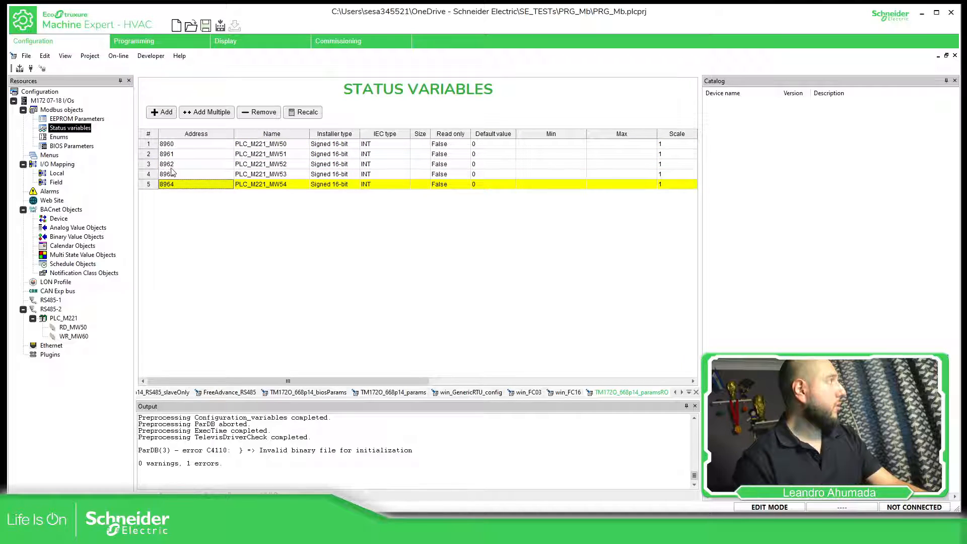
- Add a sixth status variable by duplication and rename it PLC_M221_MW60
key(ctrl+v)
click(291, 196)
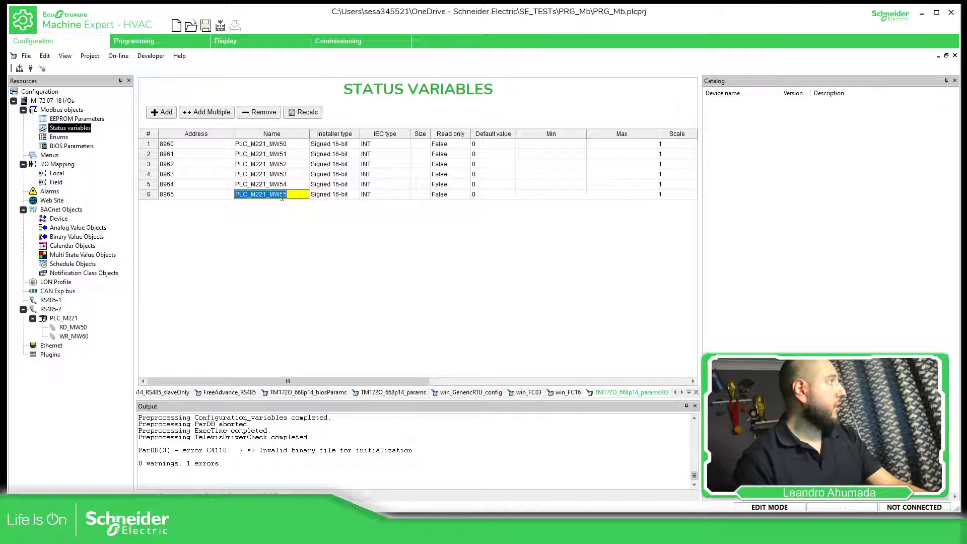
drag(280, 197, 310, 196)
text(60)
key(Return)
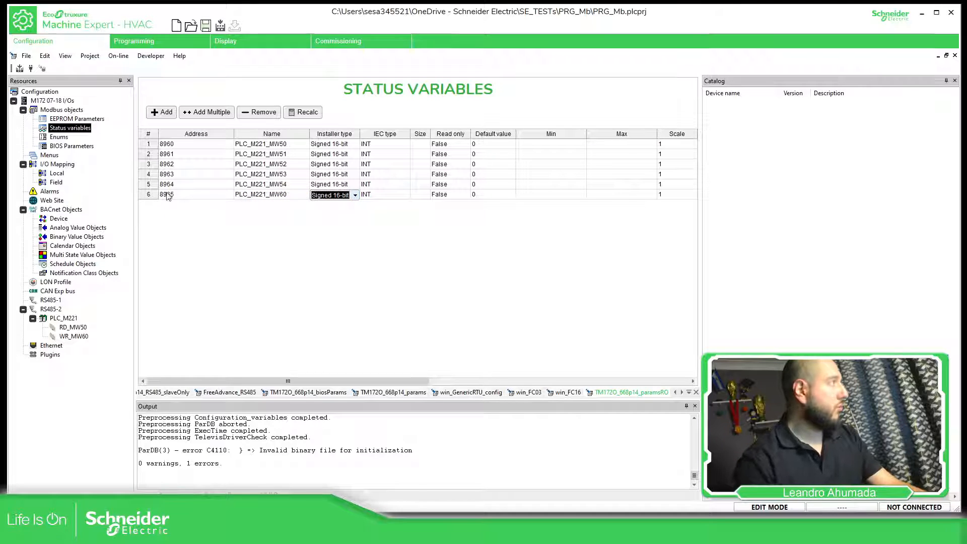
- Duplicate PLC_M221_MW60 to create the status variables PLC_M221_MW61 through PLC_M221_MW64, and compile the project
key(ctrl+v)
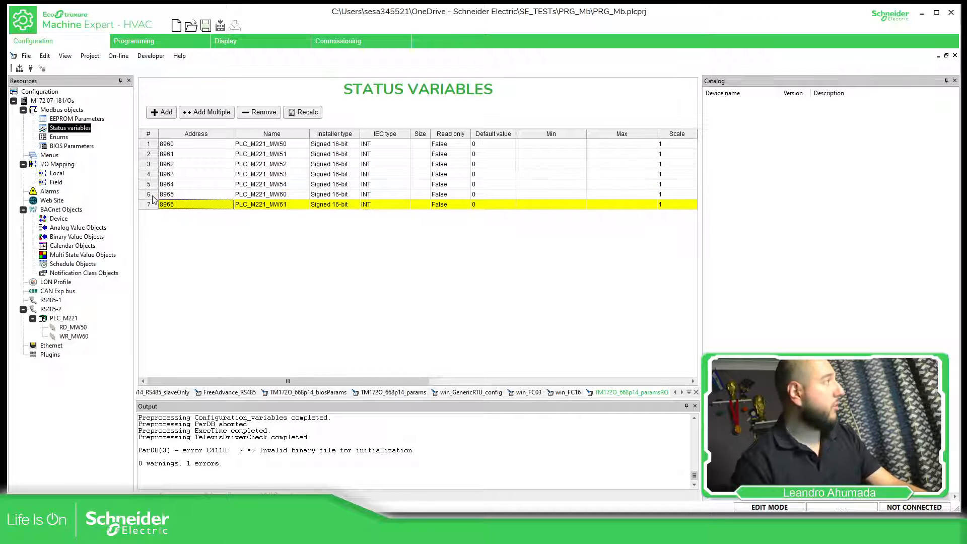
key(ctrl+v)
key(ctrl+v)
key(ctrl+v)
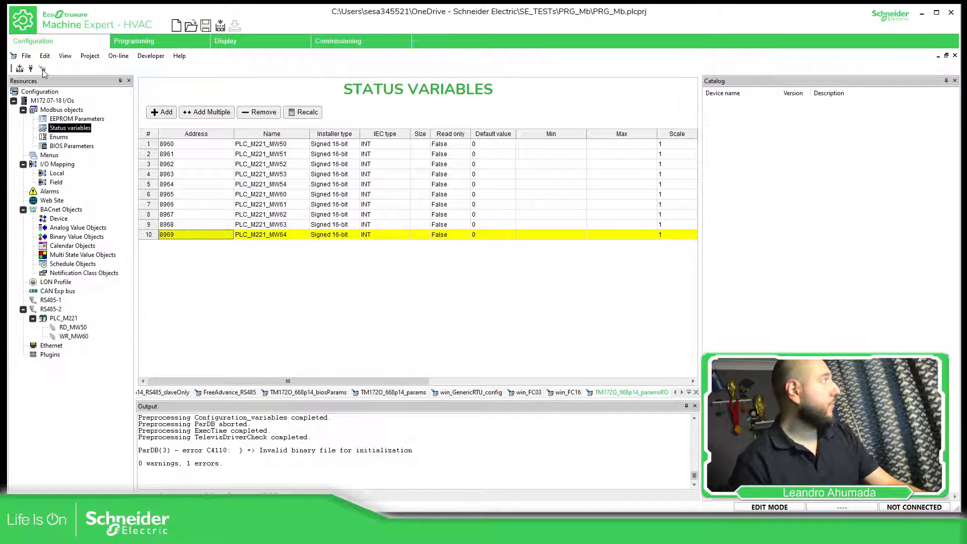
click(20, 68)
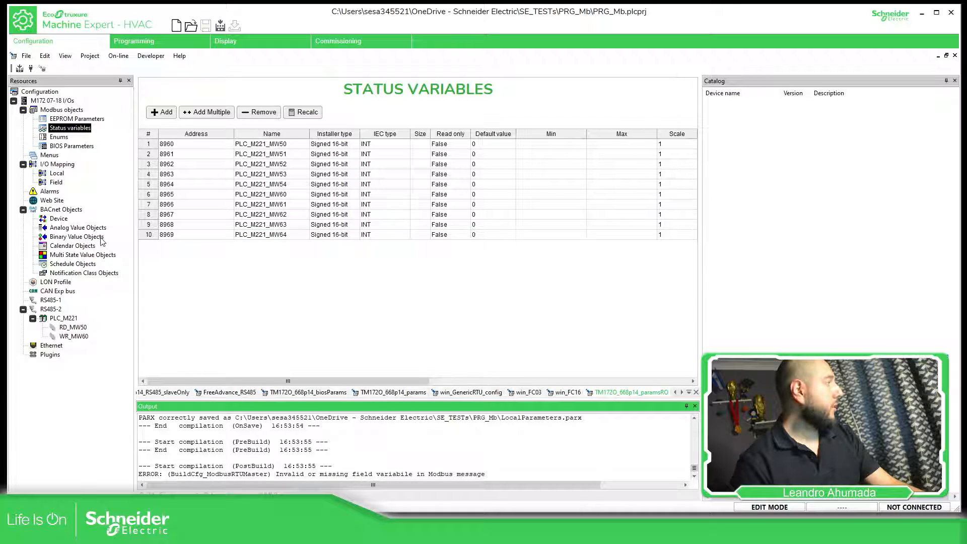
- Assign the PLC_M221_MW50 variable to the holding register at address 50 of RD_MW50
click(76, 328)
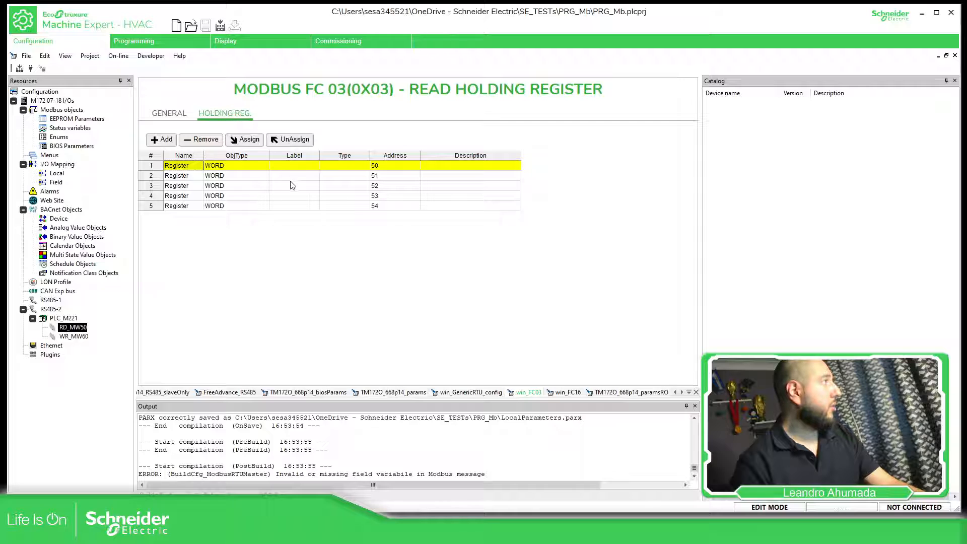
click(305, 168)
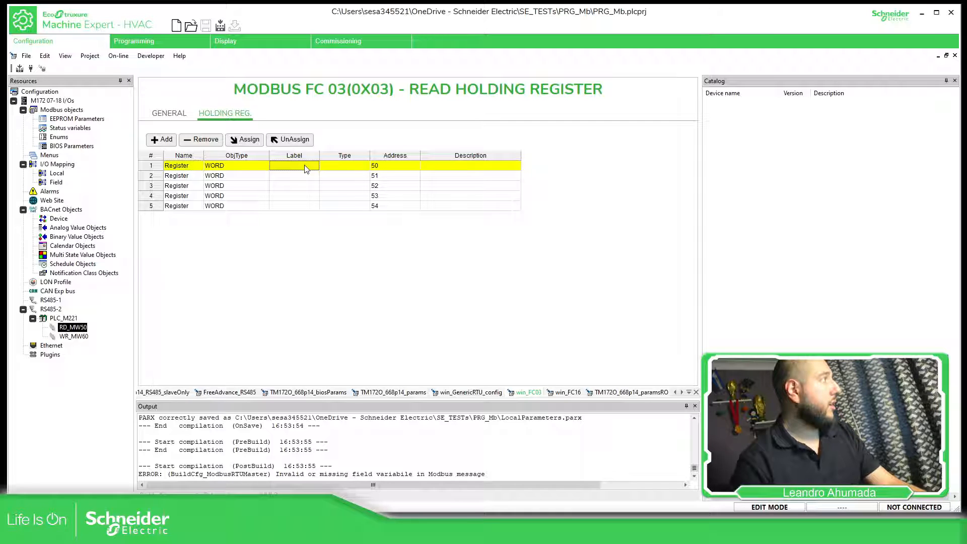
click(253, 144)
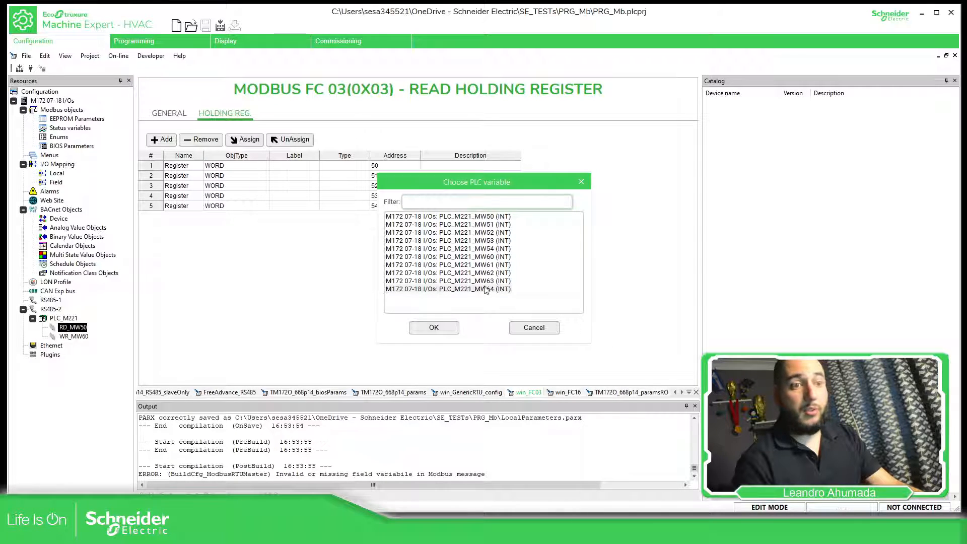
click(476, 217)
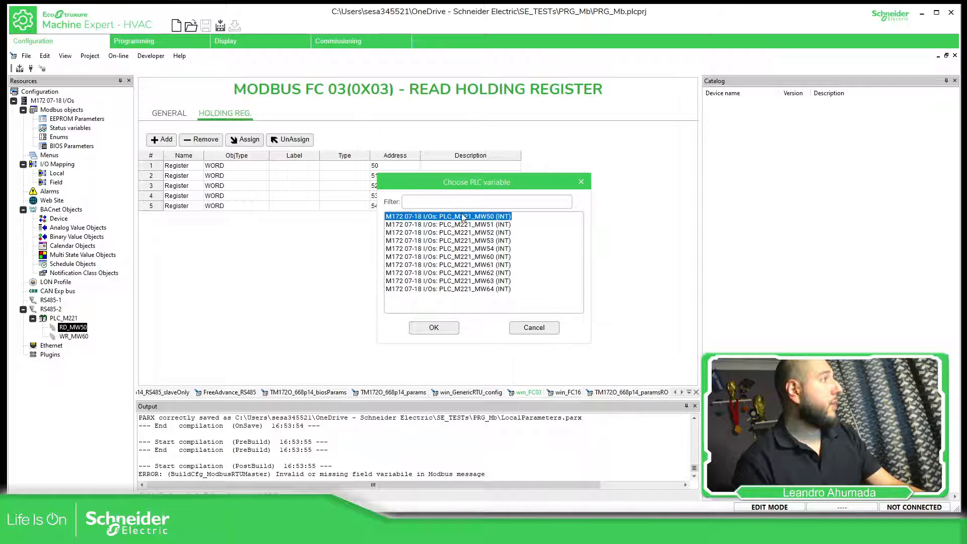
click(433, 328)
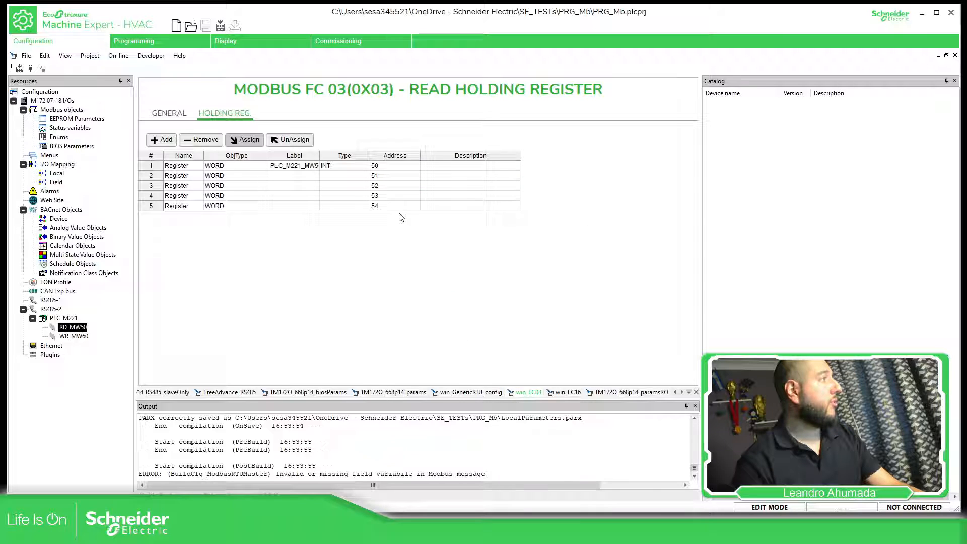
- Widen the holding register table's Label column and assign PLC_M221_MW51 to the register at address 51
click(315, 175)
drag(320, 156, 358, 160)
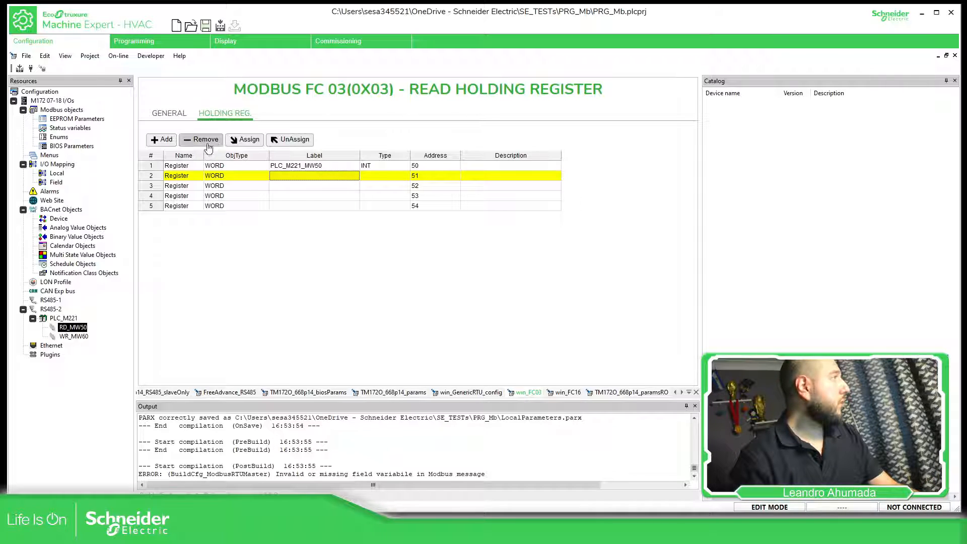
click(247, 139)
click(486, 225)
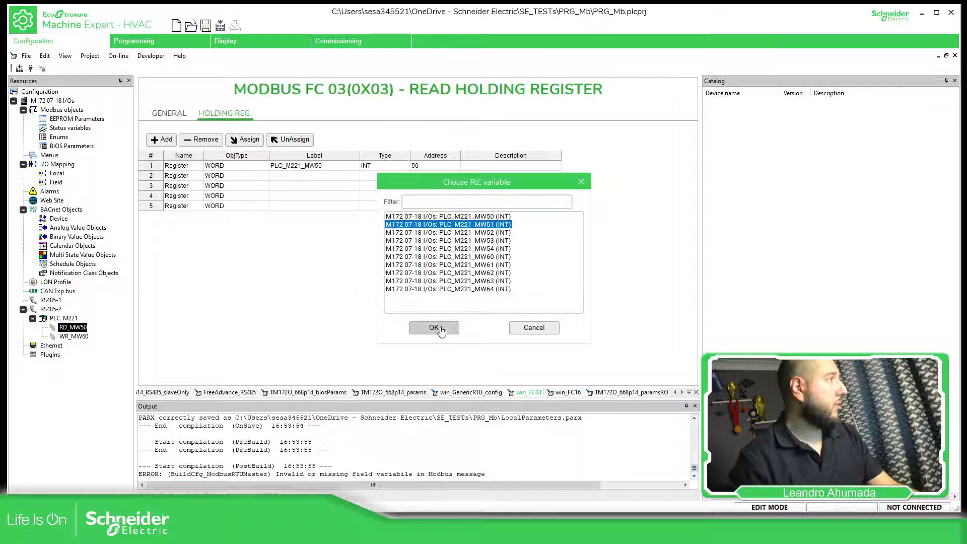
click(434, 328)
- Assign PLC_M221_MW52, PLC_M221_MW53 and PLC_M221_MW54 to the holding registers at addresses 52, 53 and 54
click(246, 140)
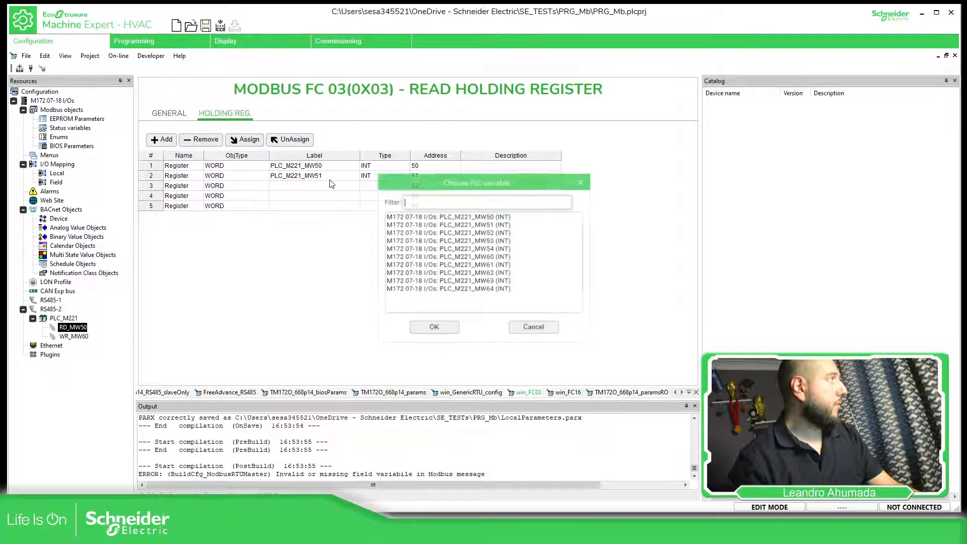
click(455, 233)
click(436, 325)
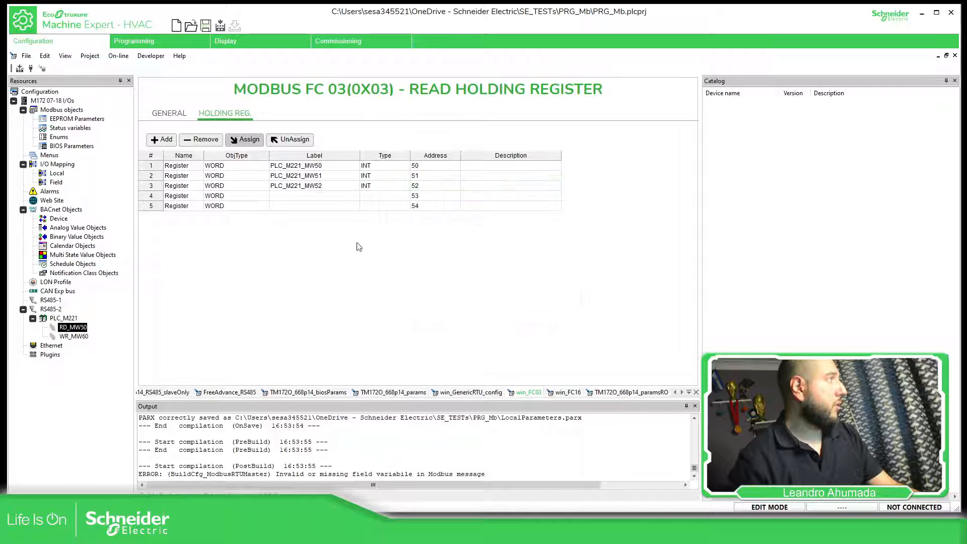
click(248, 140)
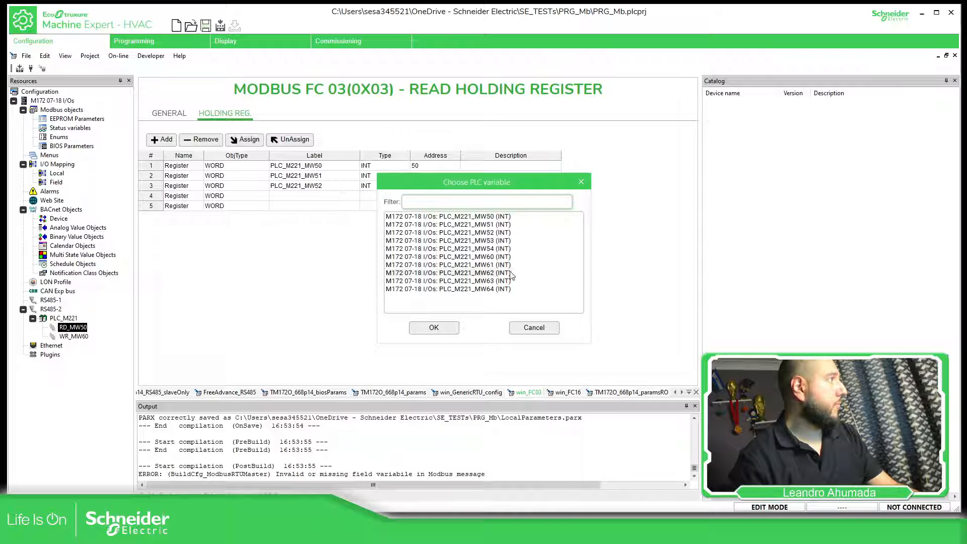
click(453, 241)
click(433, 327)
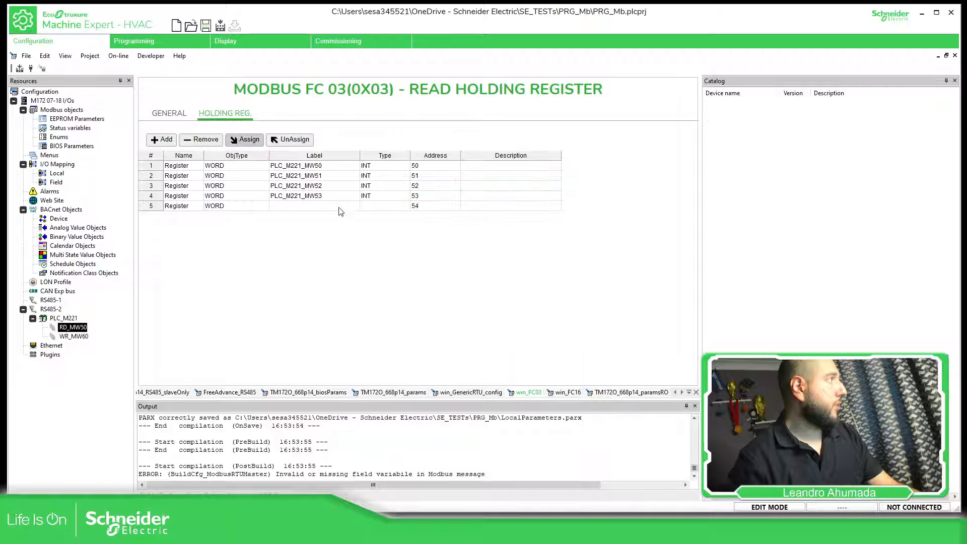
click(246, 140)
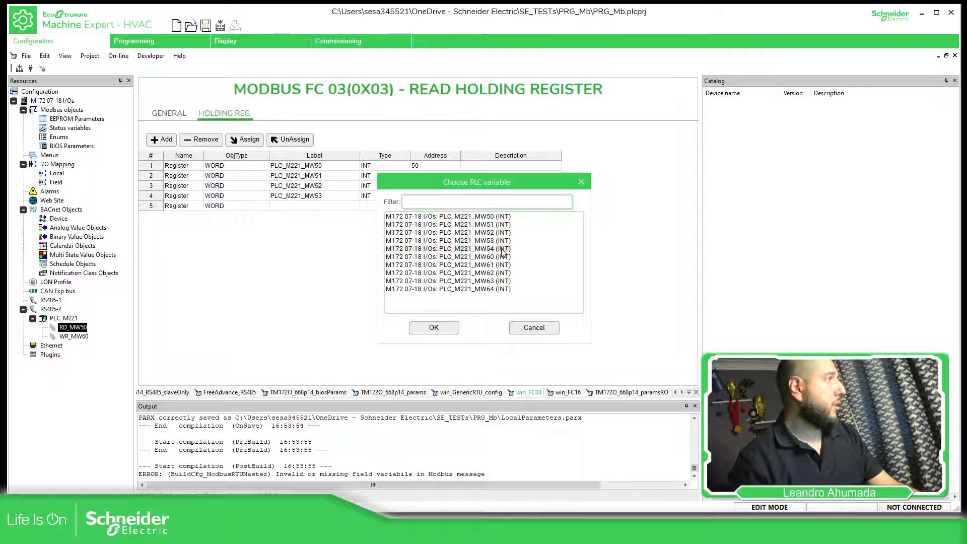
click(453, 249)
click(436, 325)
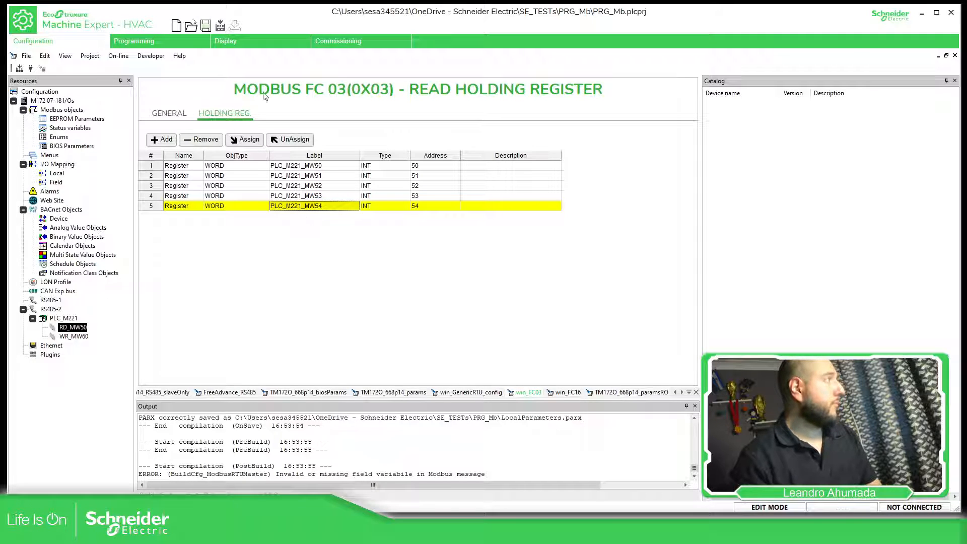
- Insert a new empty network before the sysMbMRTU_FC16 network in the SR_MbSl program
click(184, 43)
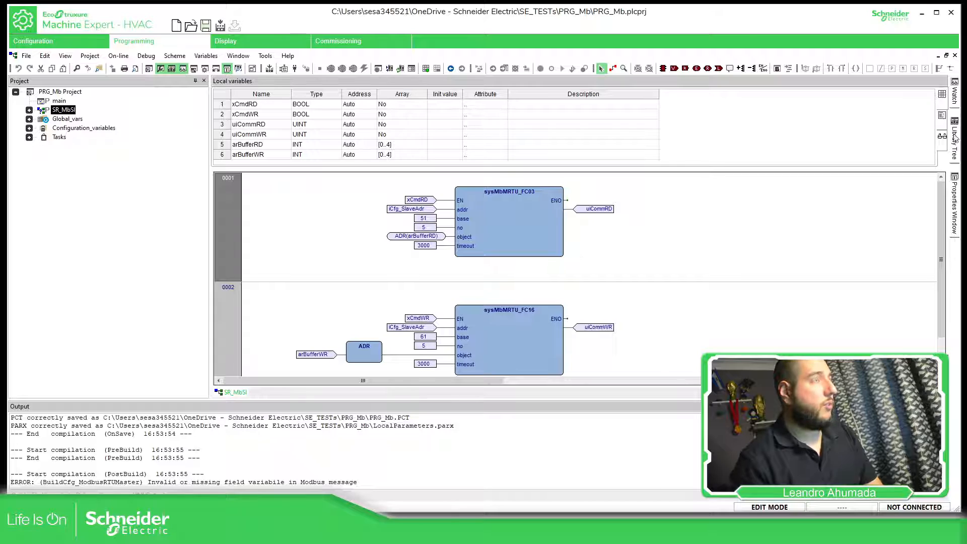
click(222, 307)
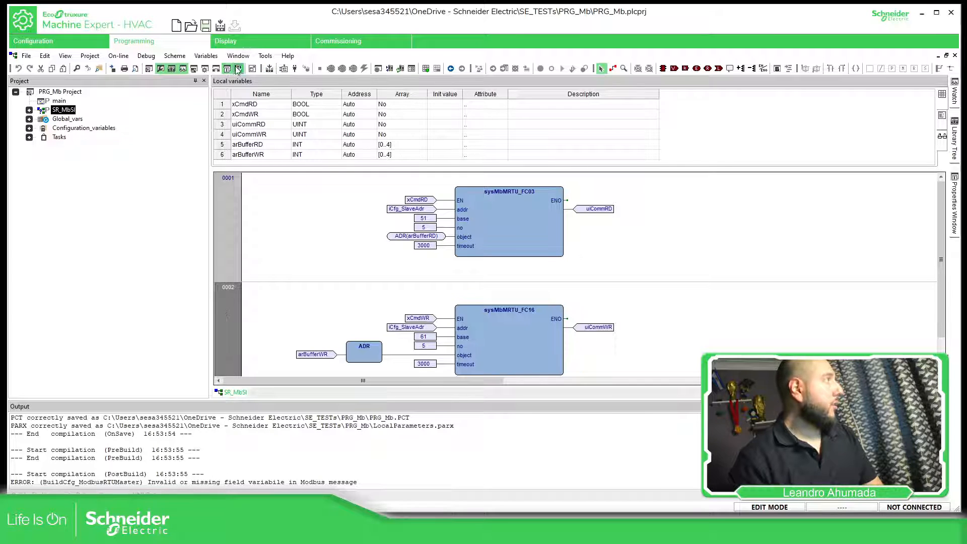
right_click(225, 301)
mouse_move(282, 307)
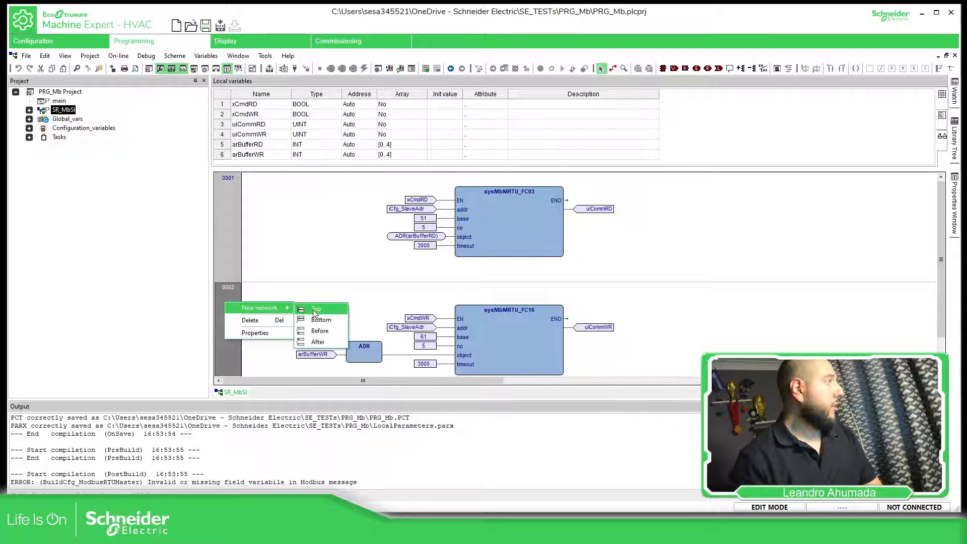
click(325, 333)
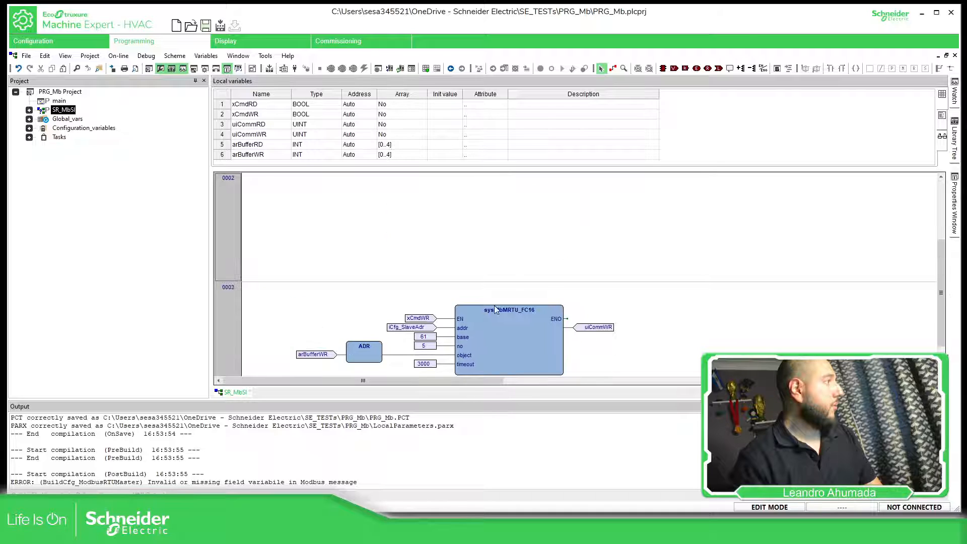
scroll(539, 244, down, 2)
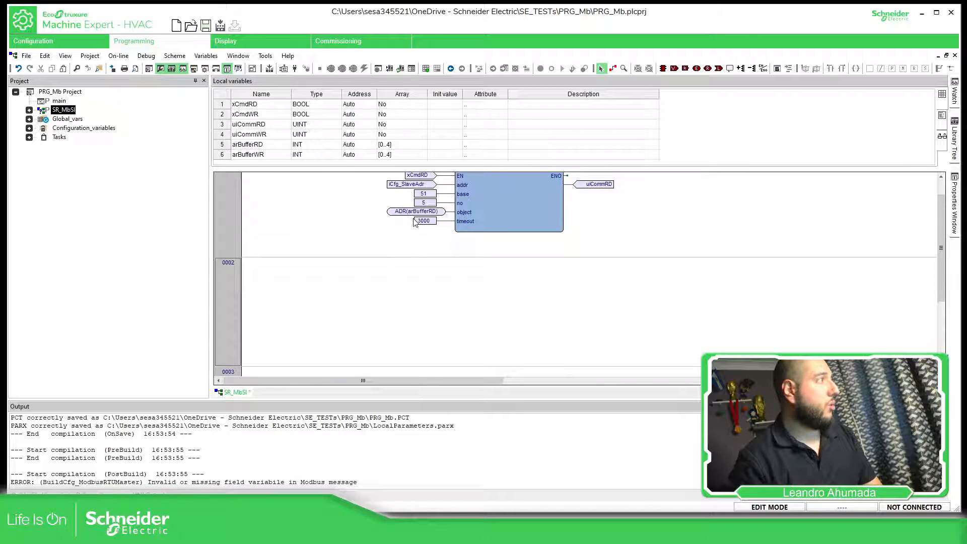
scroll(434, 205, down, 1)
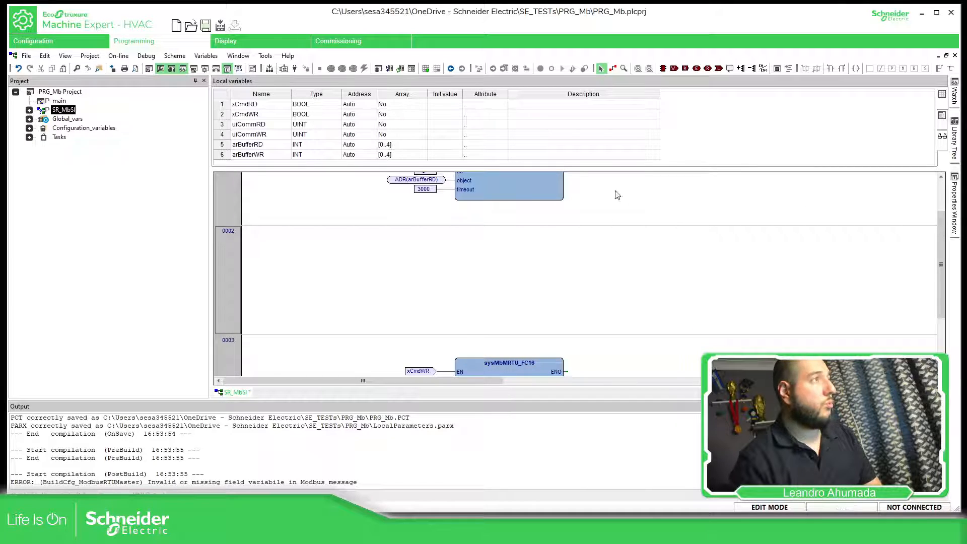
right_click(338, 247)
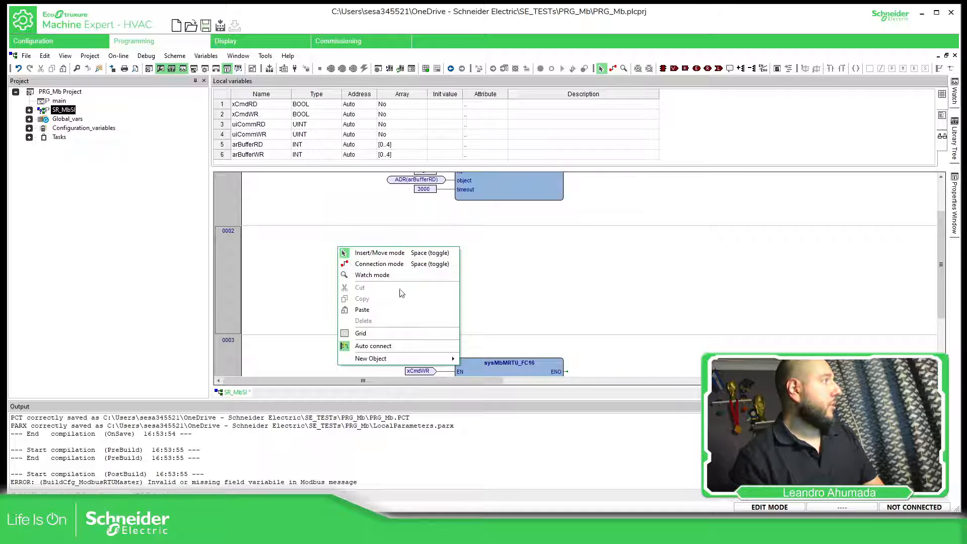
click(706, 256)
click(662, 68)
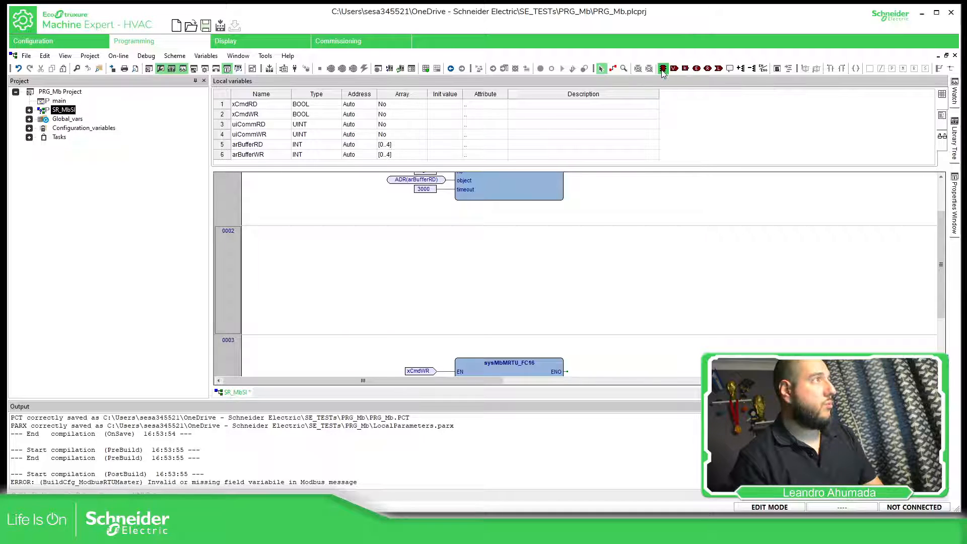
click(532, 255)
click(291, 10)
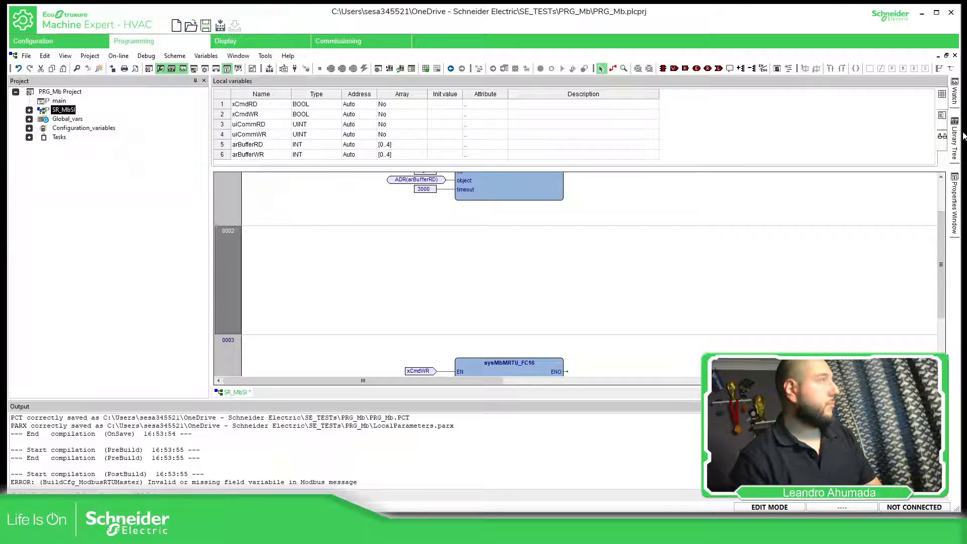
- Insert a MOVE block from the library's Miscellaneous operators into empty network 0002 and enable its EN/ENO pins
click(955, 187)
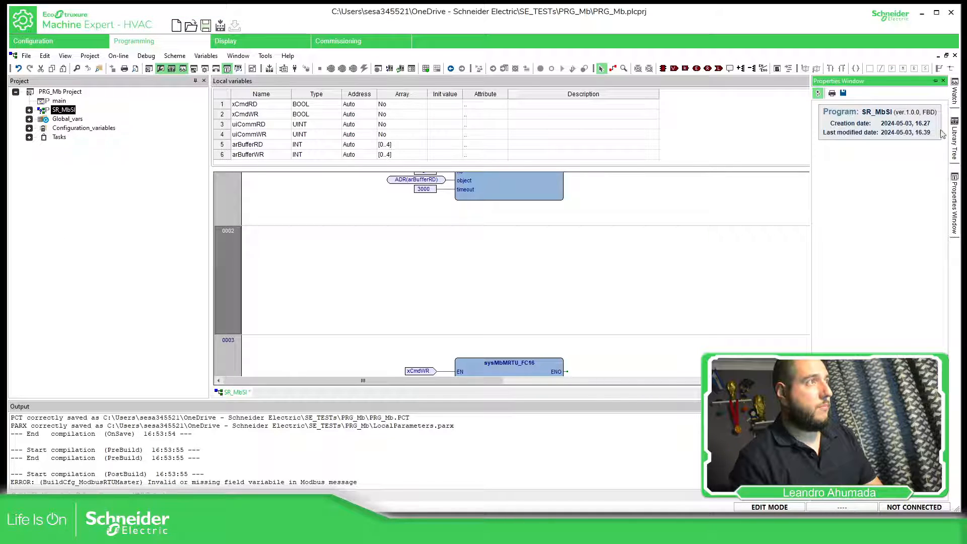
click(954, 140)
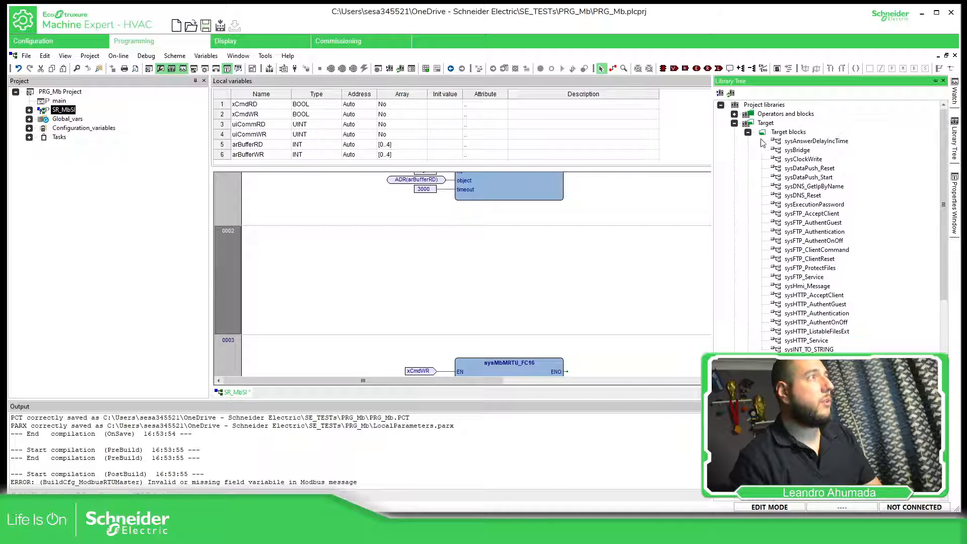
click(747, 132)
click(734, 123)
click(735, 114)
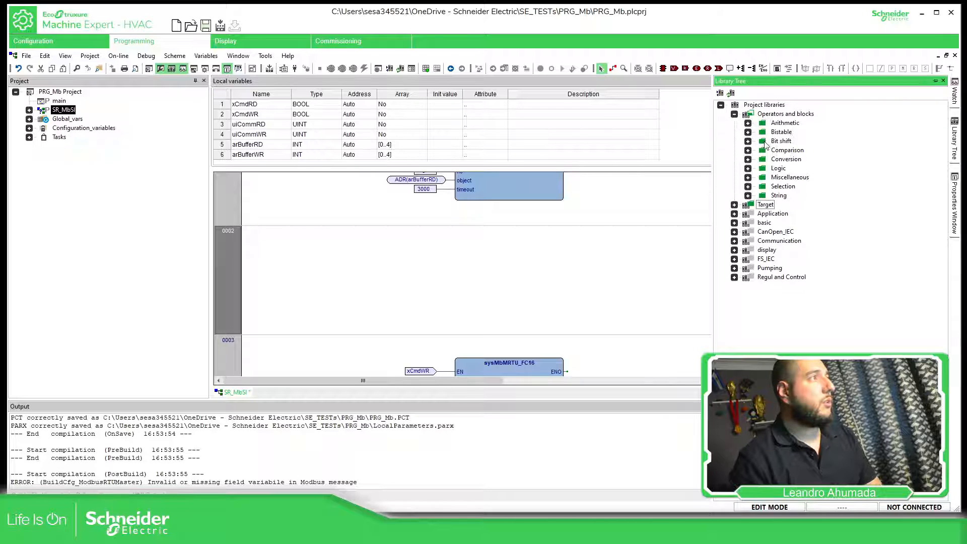
click(747, 178)
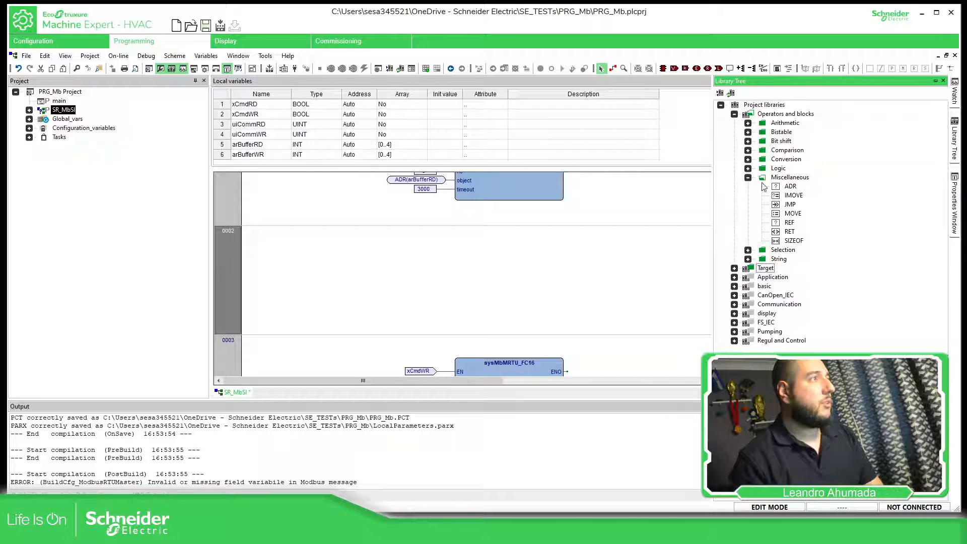
drag(793, 213, 473, 260)
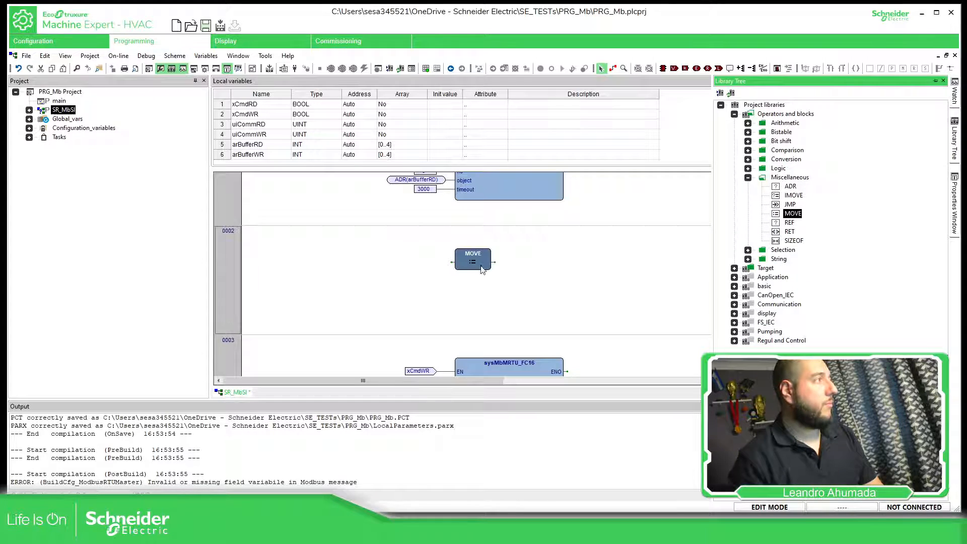
right_click(482, 267)
click(525, 328)
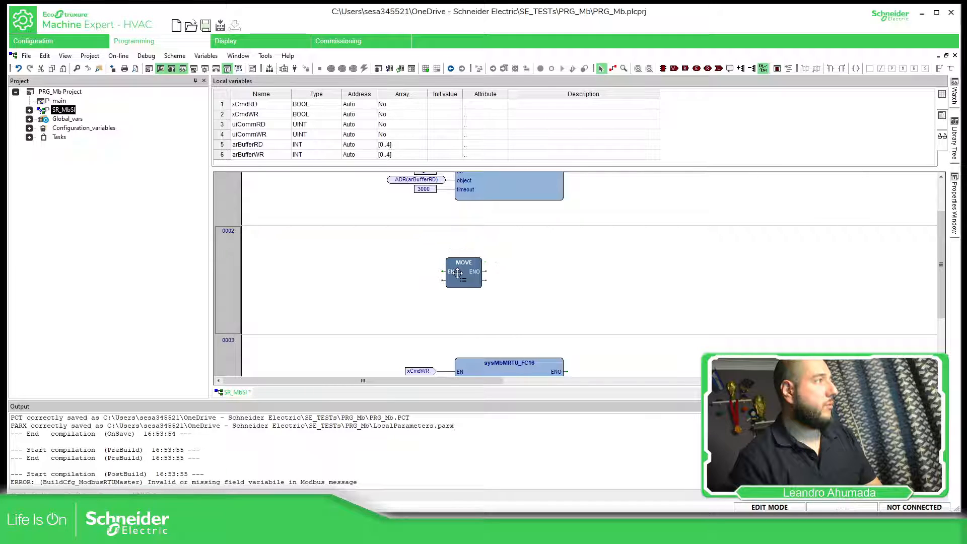
- Add a constant with the value TRUE to network 0002 and connect it to the MOVE block's EN input
right_click(357, 263)
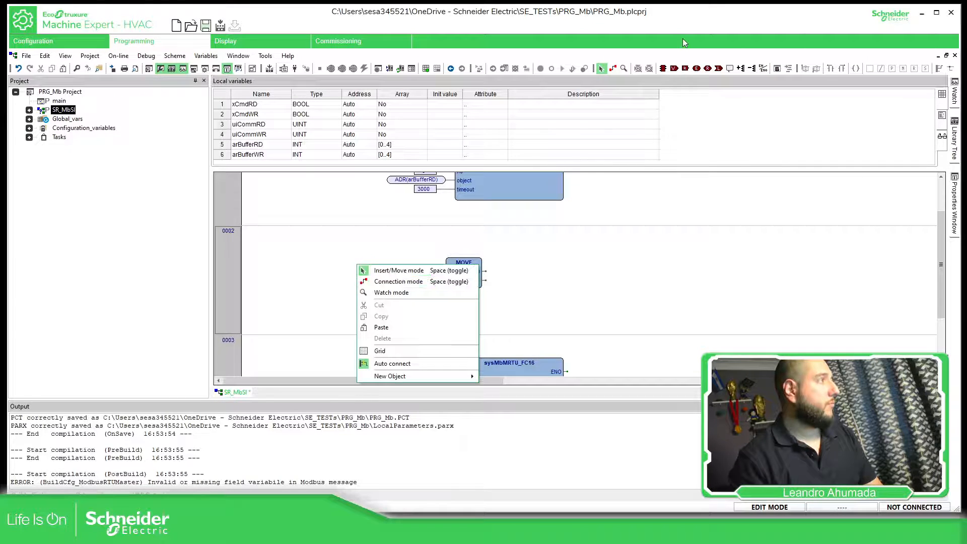
click(686, 69)
click(329, 254)
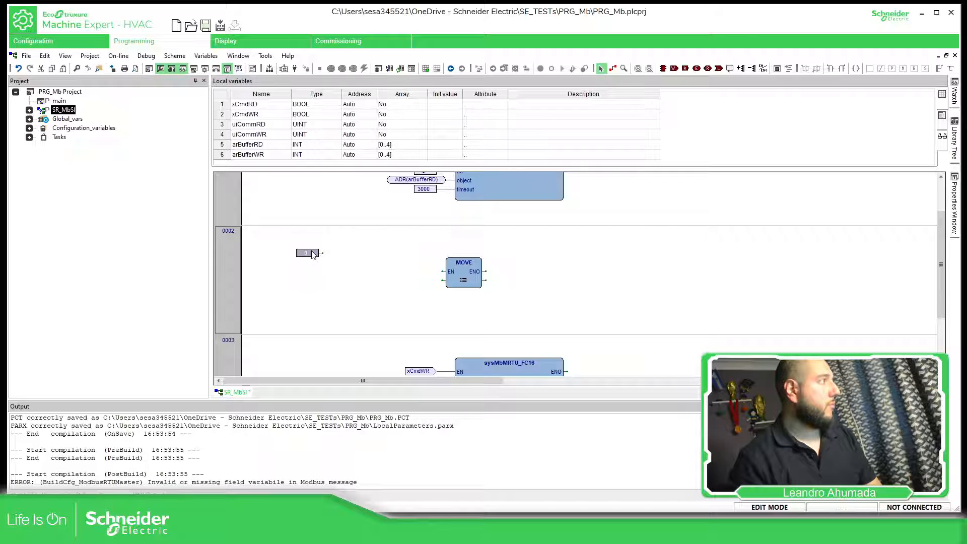
double_click(313, 253)
text(TRUE)
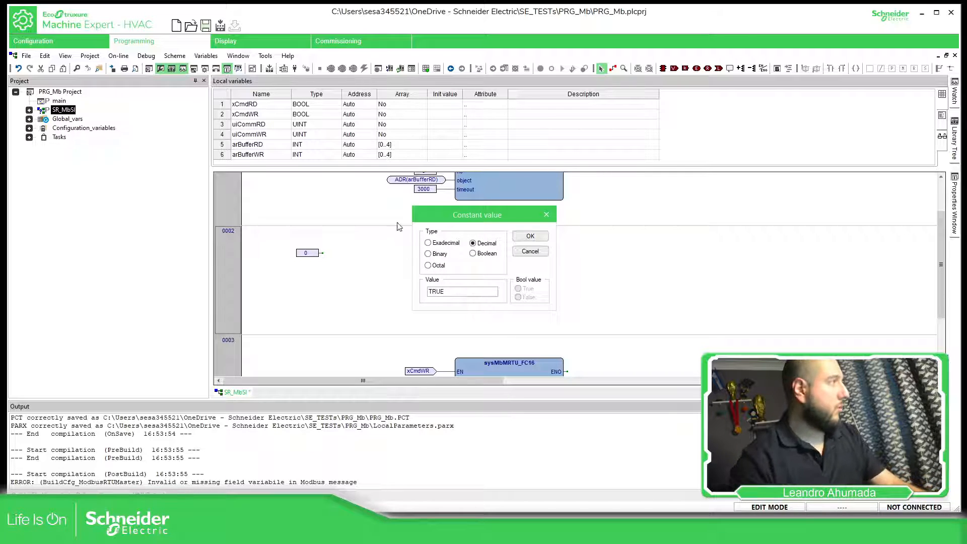
click(529, 236)
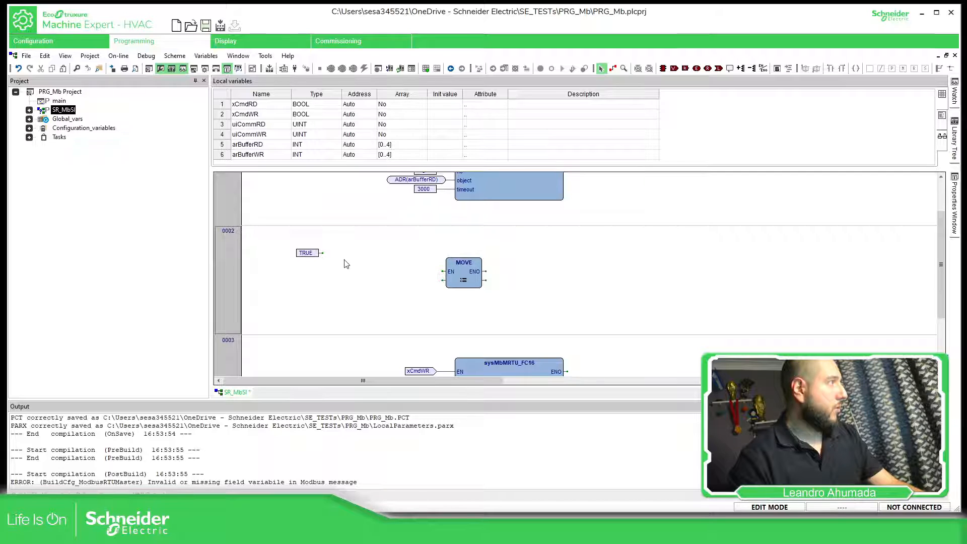
key(space)
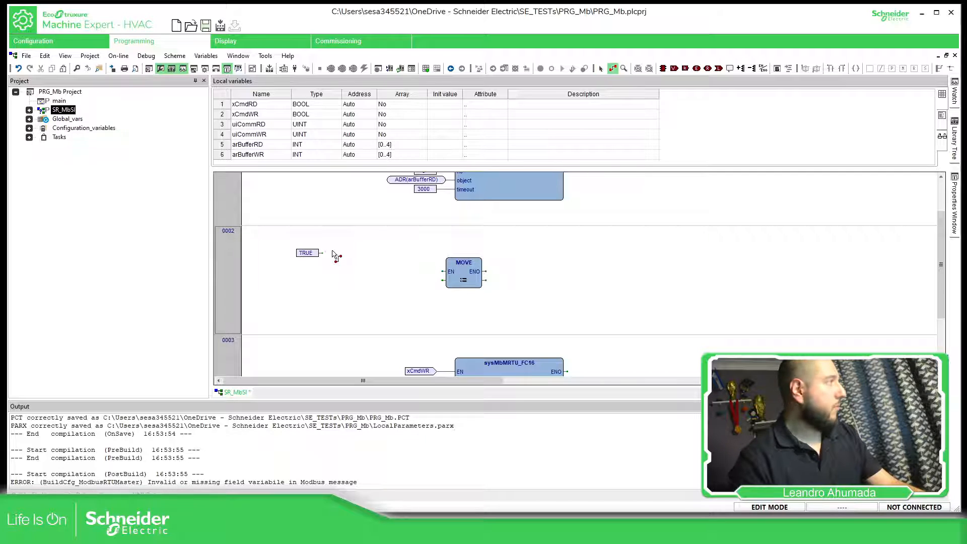
drag(319, 256, 505, 257)
key(space)
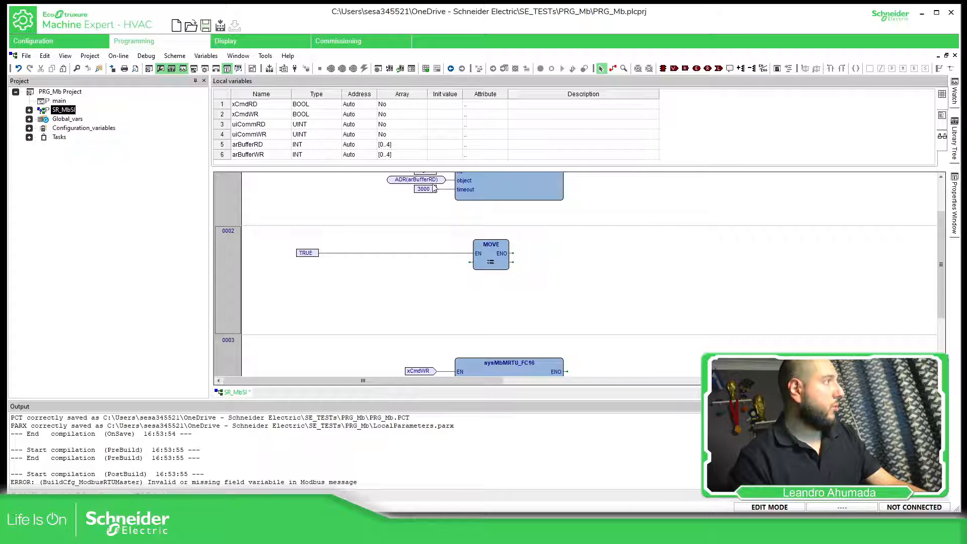
- Connect the status variable PLC_M221_MW50 to the MOVE block's output and arBufferRD[0] to its input
click(423, 180)
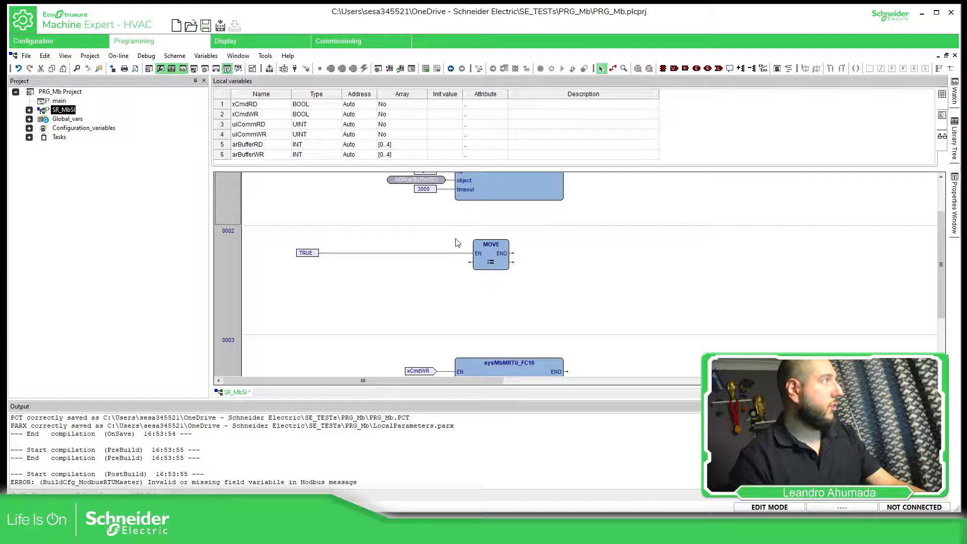
click(29, 128)
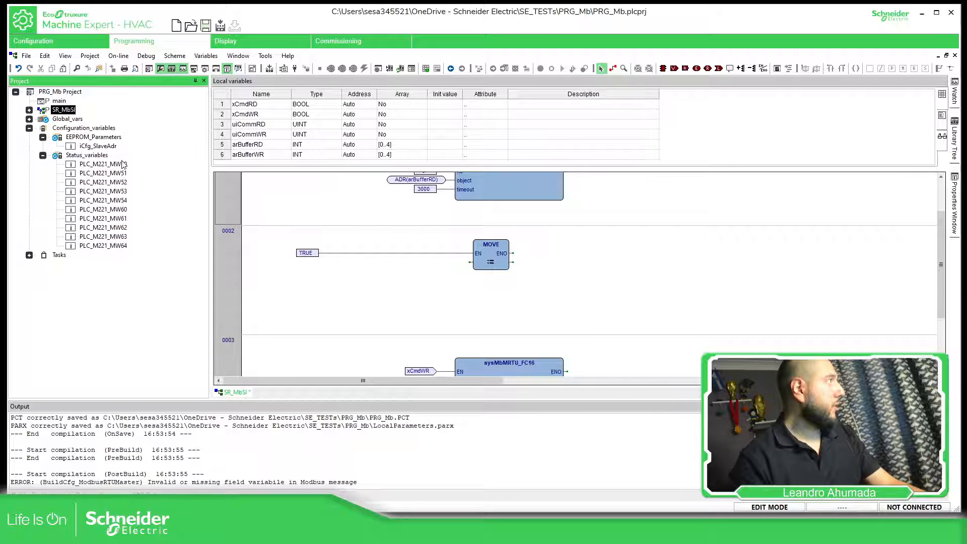
drag(123, 165, 379, 248)
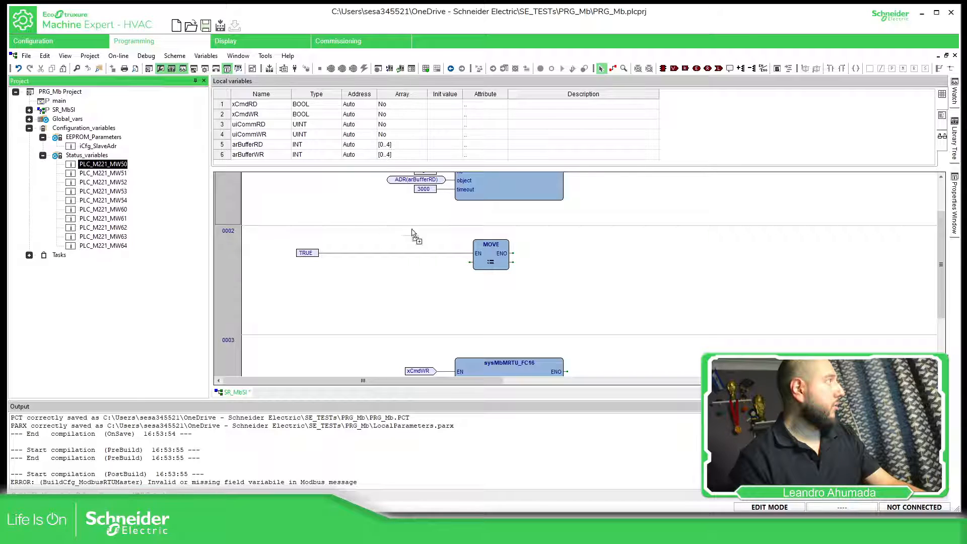
drag(412, 232, 584, 271)
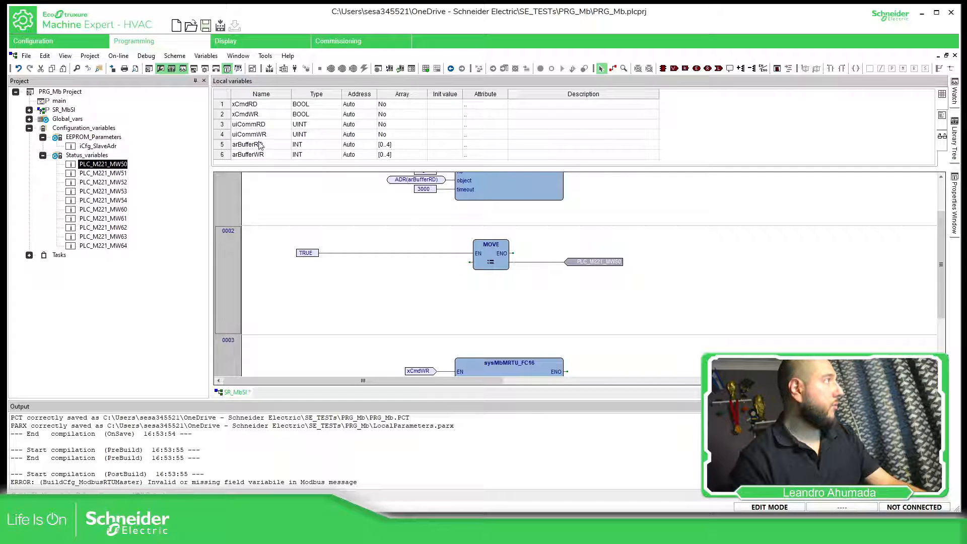
drag(259, 144, 458, 265)
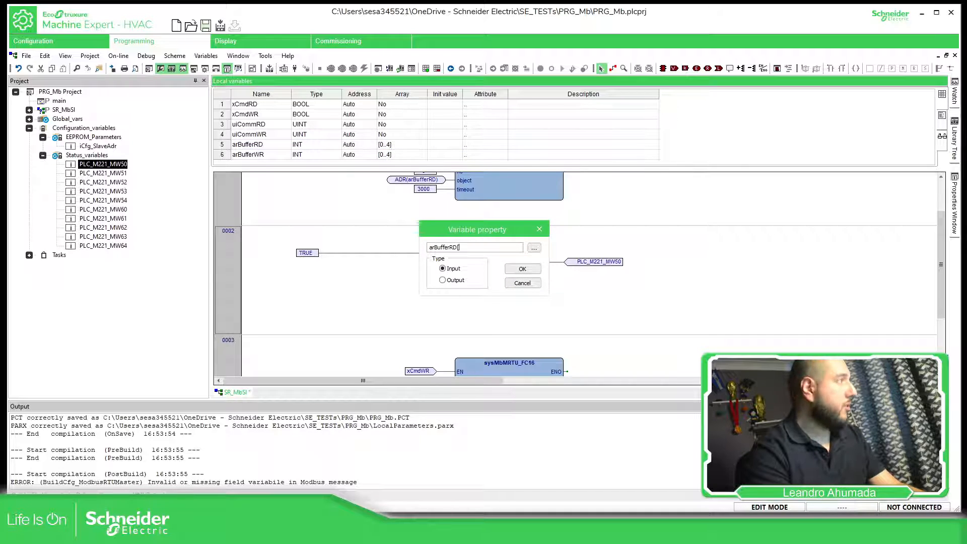
click(523, 269)
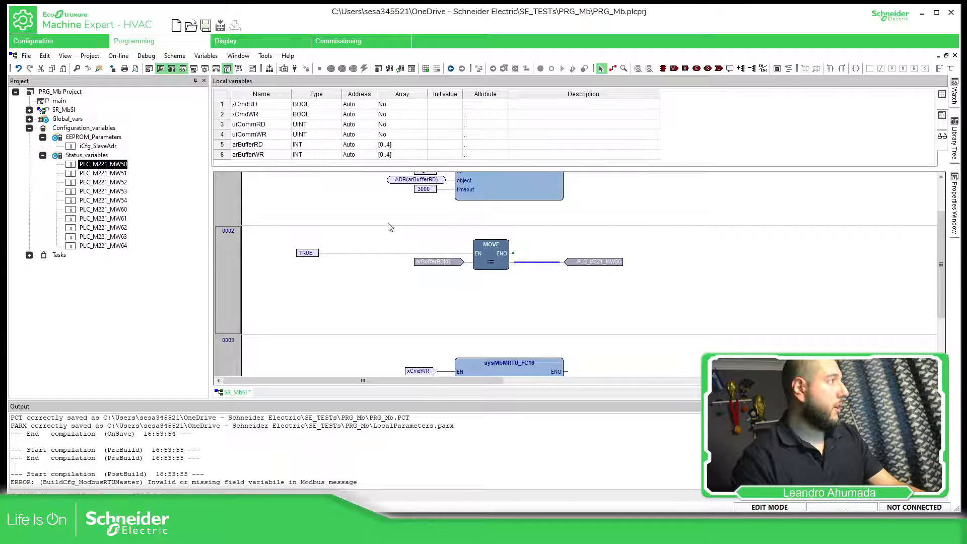
- Duplicate the MOVE block with its variables below the original and connect the copy's EN input to the TRUE line
key(ctrl+c)
key(ctrl+v)
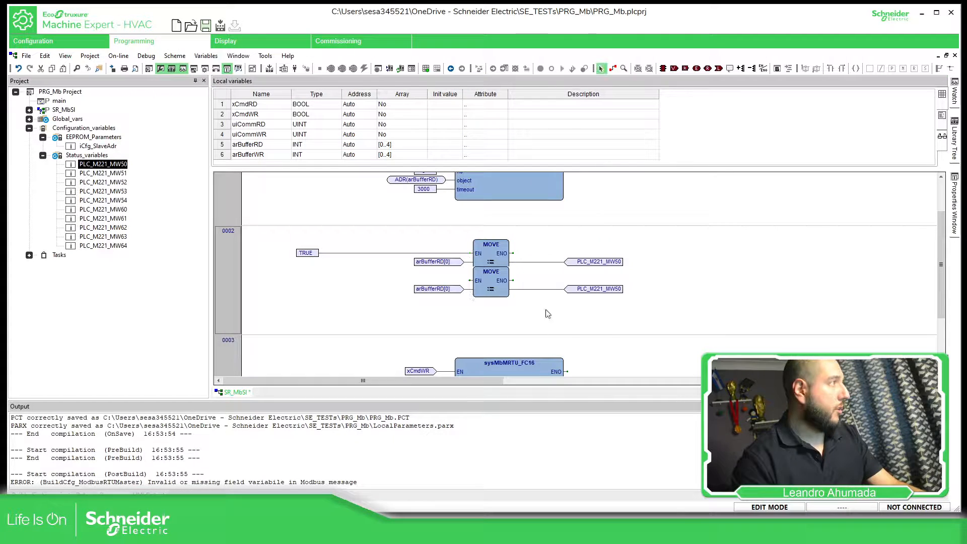
drag(392, 264, 629, 313)
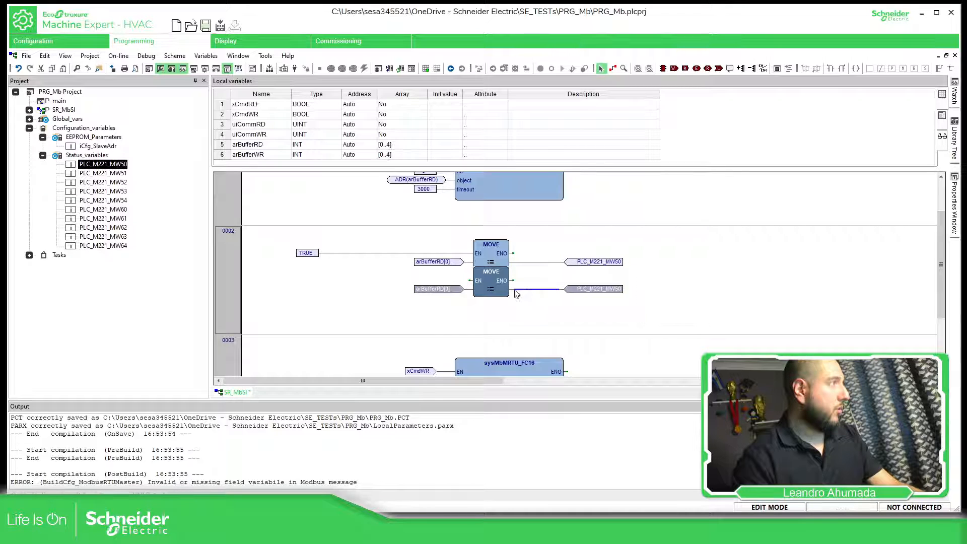
drag(497, 290, 341, 253)
click(382, 301)
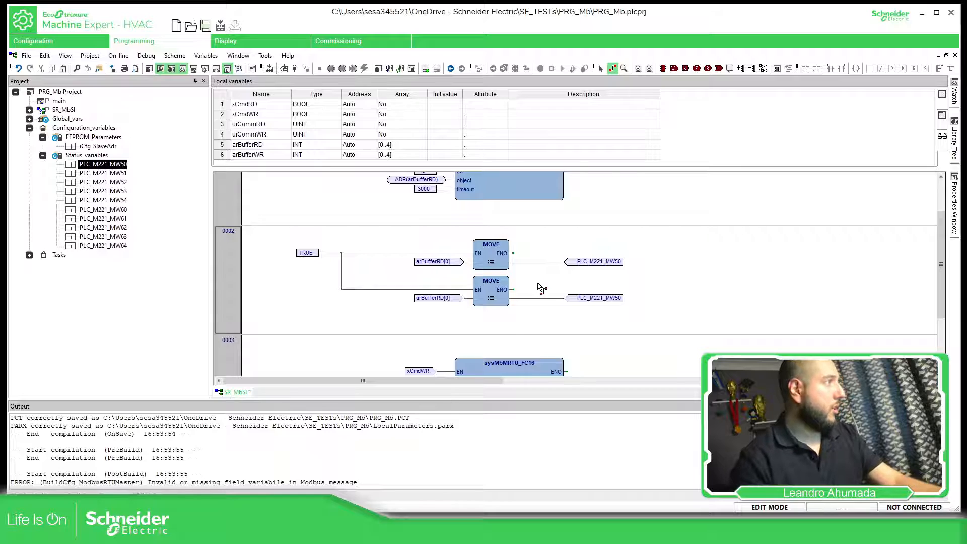
key(space)
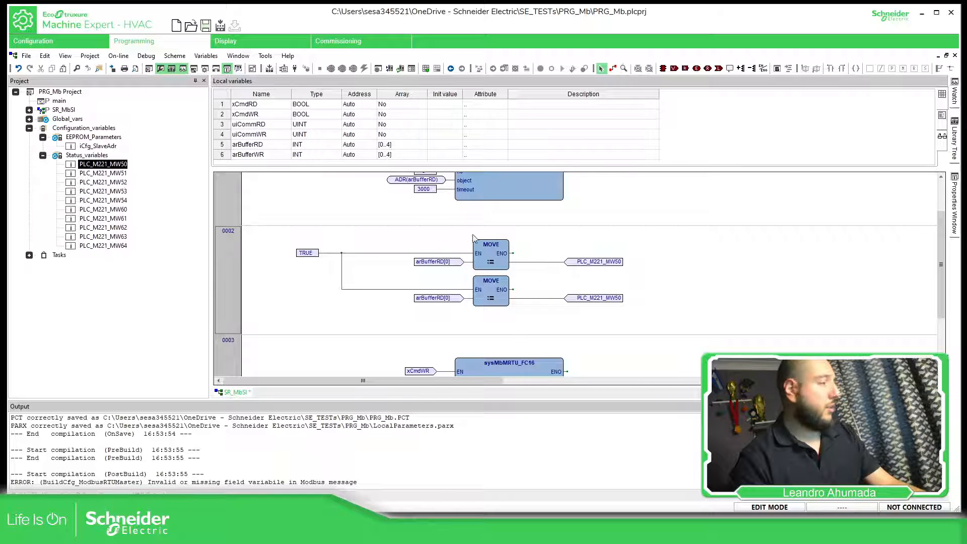
- Delete the copied input and output variables and the leftover output wire from the second MOVE block
click(601, 299)
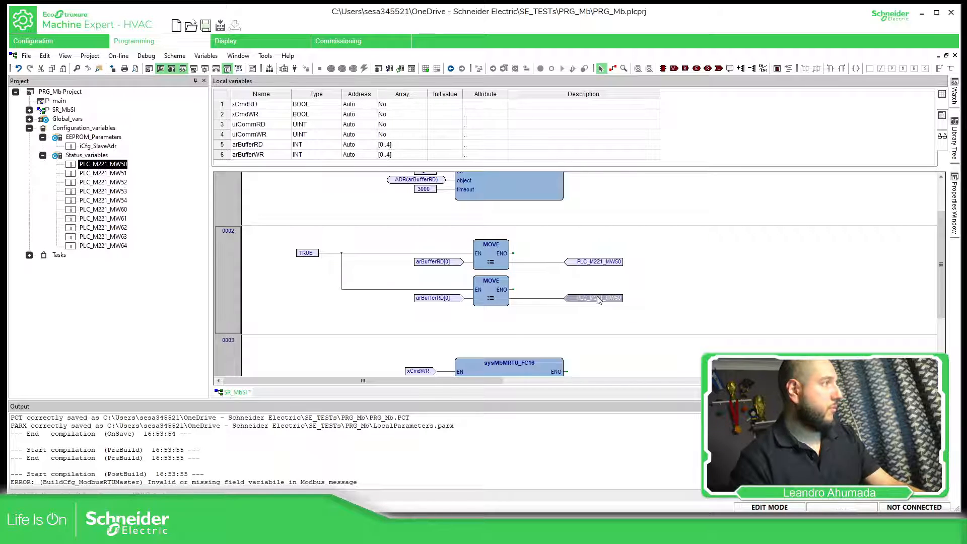
key(Delete)
click(455, 300)
key(Delete)
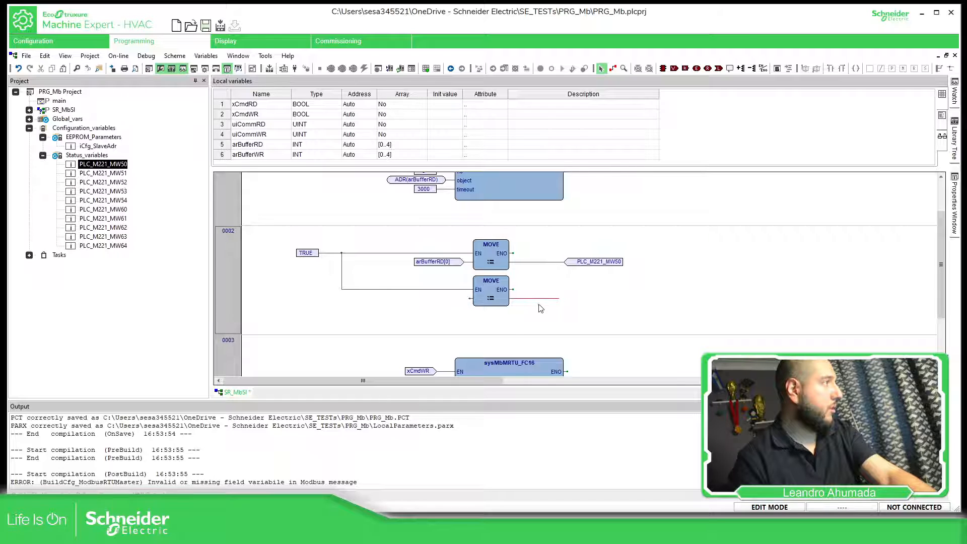
click(543, 299)
key(Delete)
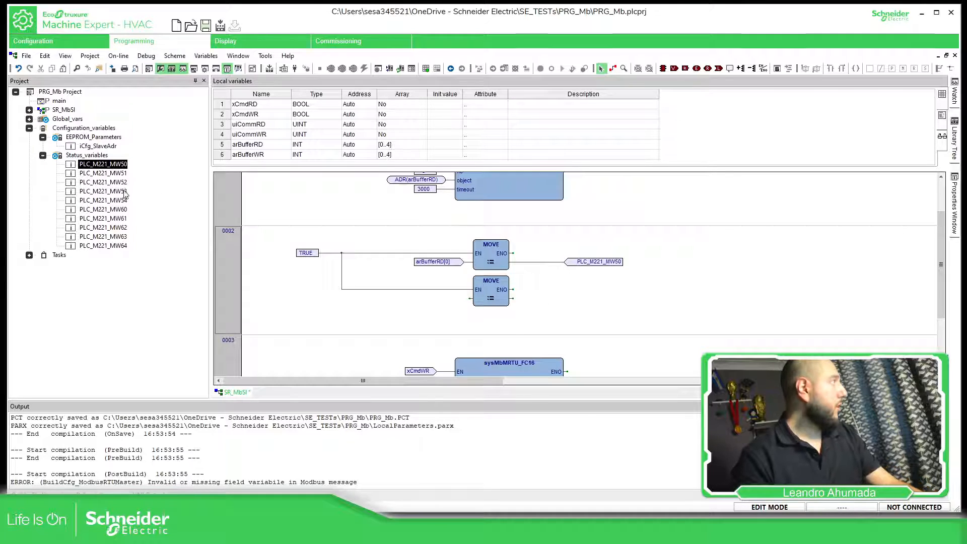
- Connect PLC_M221_MW60 to the second MOVE block's input and arBufferWR[0] to its output
drag(121, 210, 470, 299)
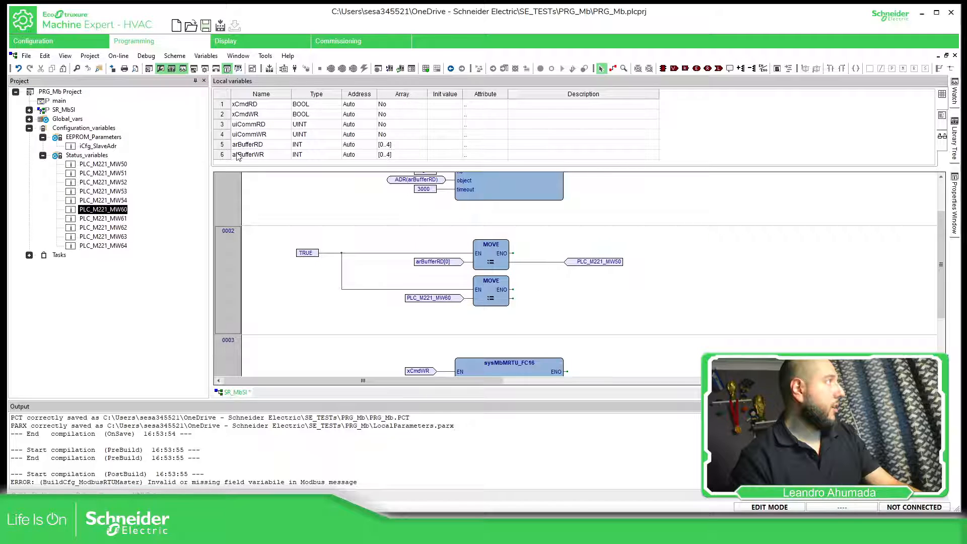
drag(238, 157, 529, 300)
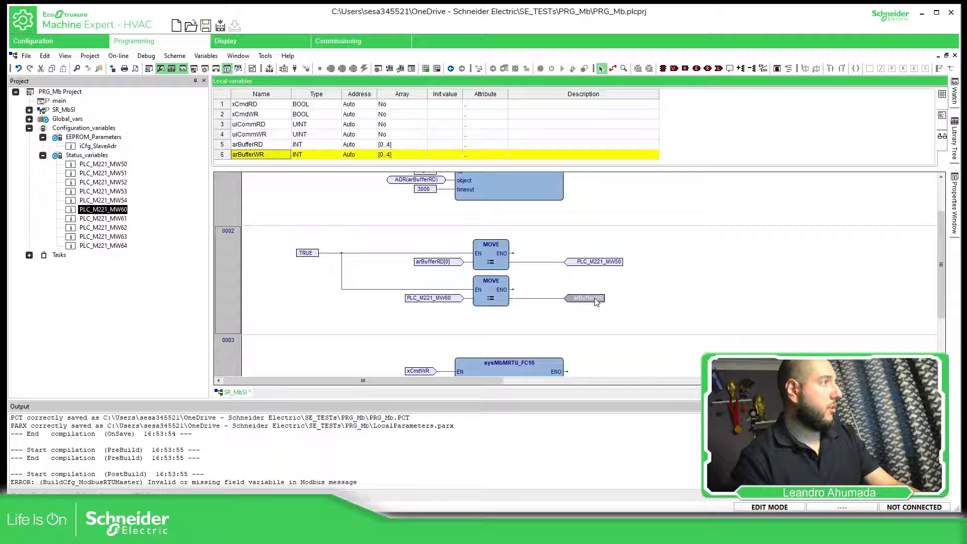
drag(596, 301, 594, 303)
click(480, 246)
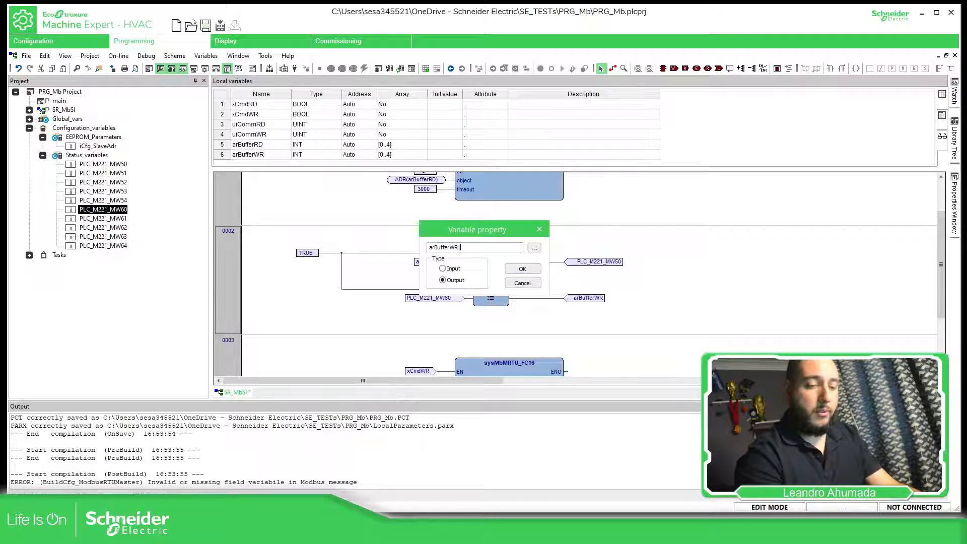
click(521, 270)
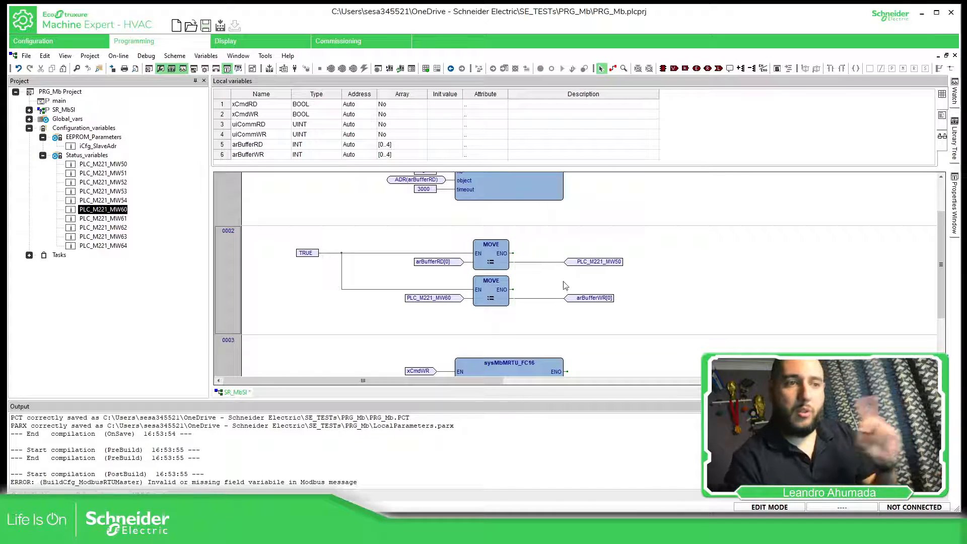
click(261, 154)
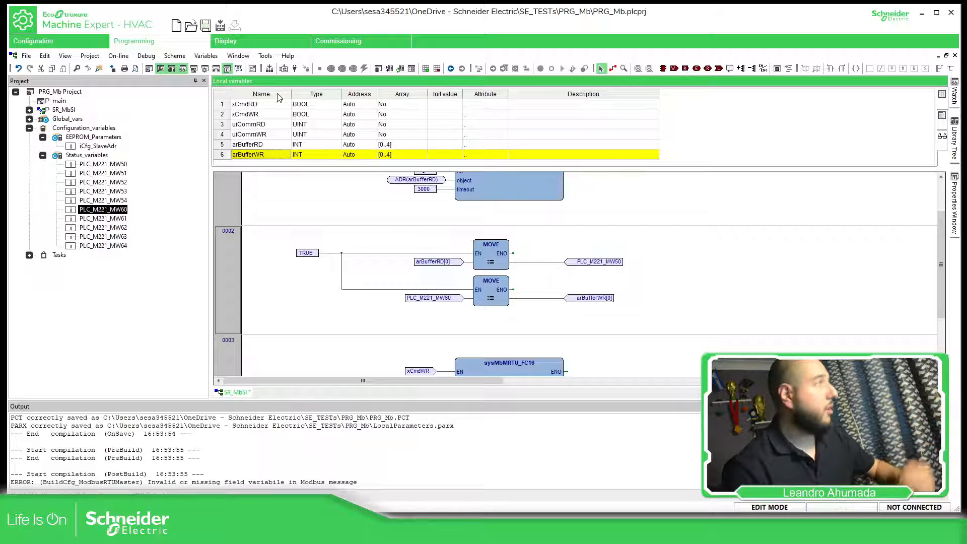
- Save the changes to SR_MbSl, and review the RD_MW50 holding register assignments in the device configuration
click(53, 43)
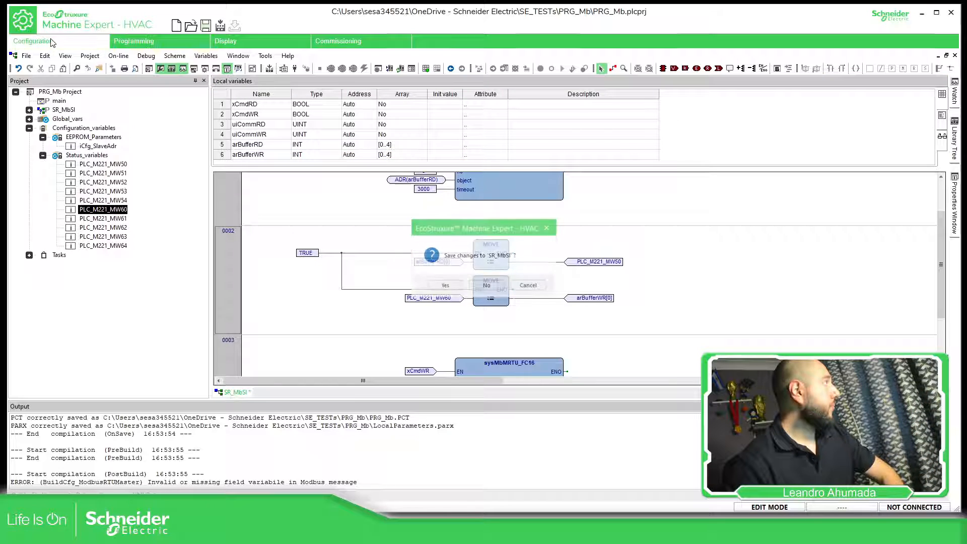
click(458, 286)
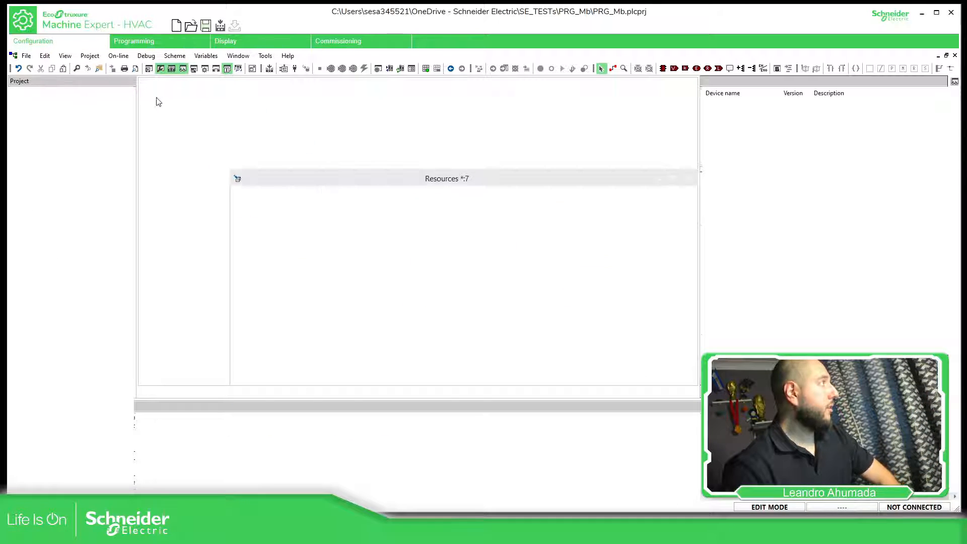
click(61, 128)
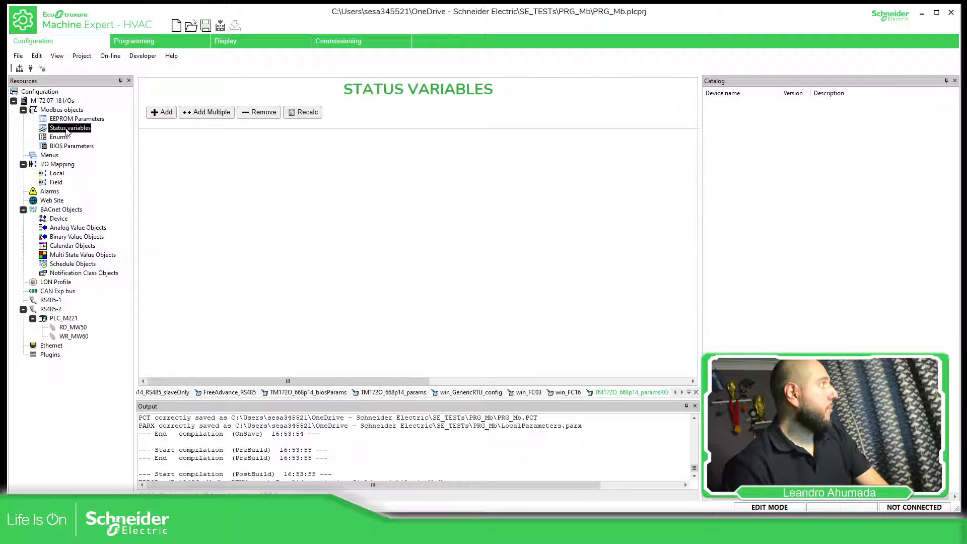
click(73, 327)
click(223, 113)
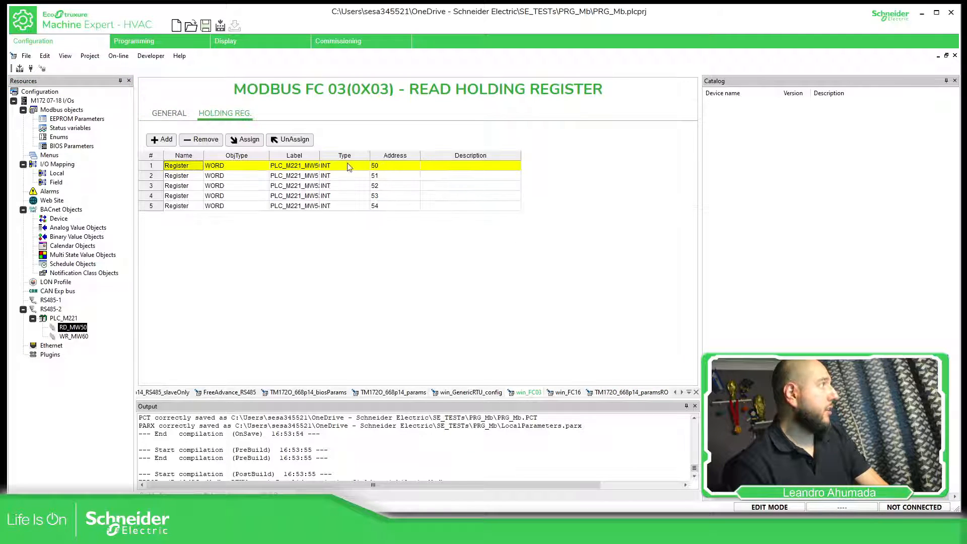
drag(353, 150, 354, 153)
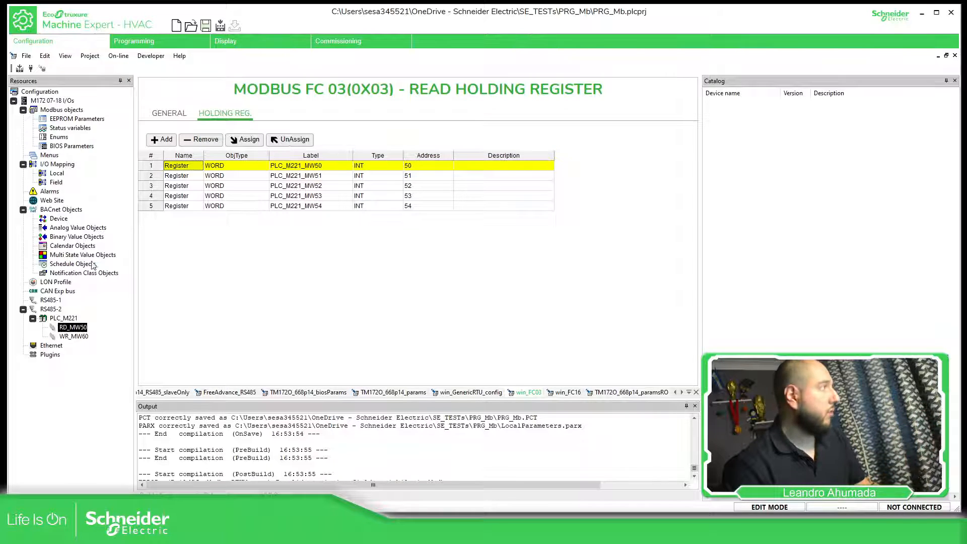
- Add five WORD registers, addresses 60 to 64, to the WR_MW60 write message
click(84, 337)
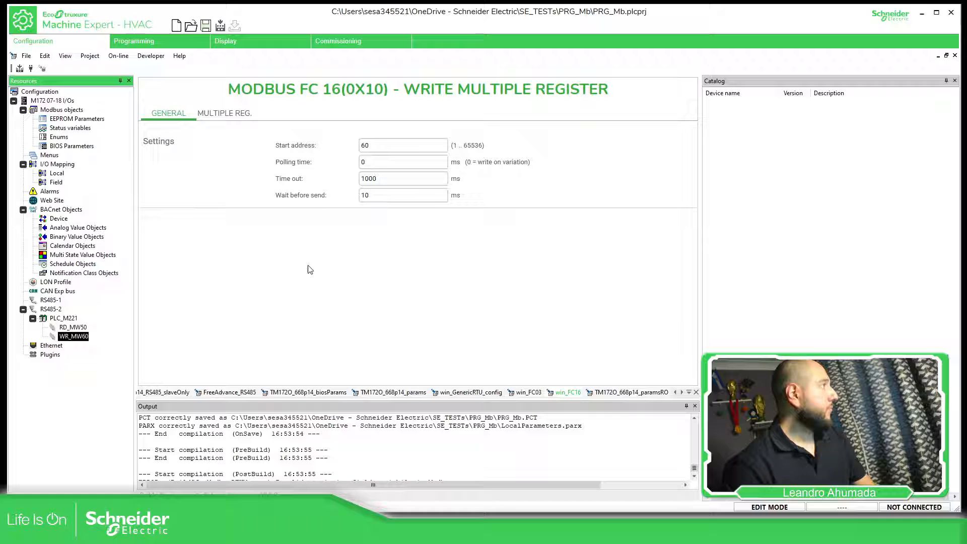
click(225, 113)
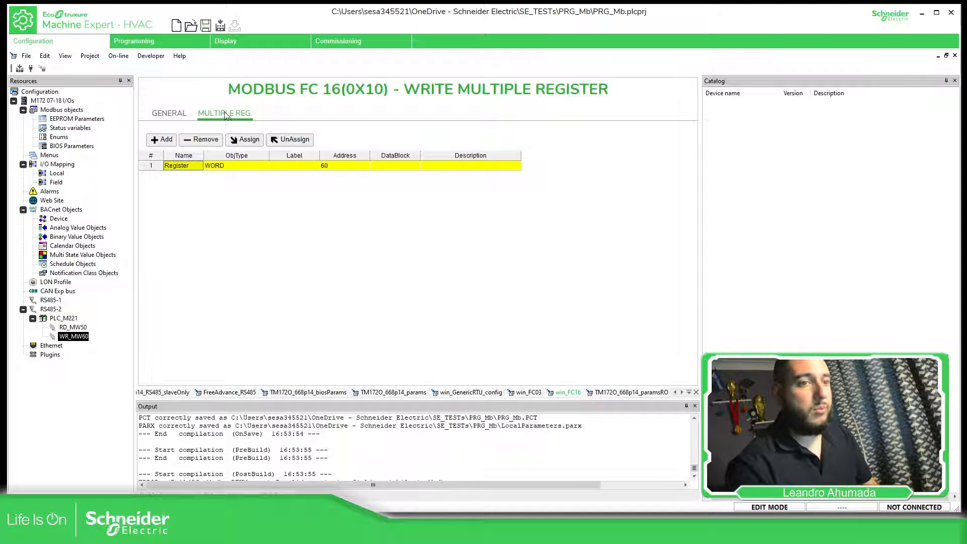
click(161, 140)
click(161, 140)
click(161, 140)
click(161, 140)
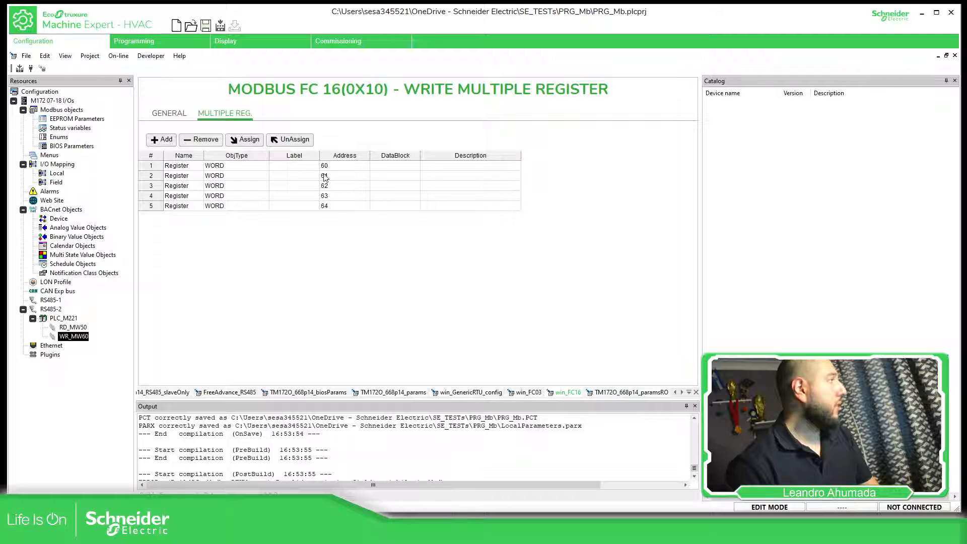
- Assign PLC_M221_MW60 and PLC_M221_MW61 to registers 60 and 61 of WR_MW60
click(308, 166)
click(244, 140)
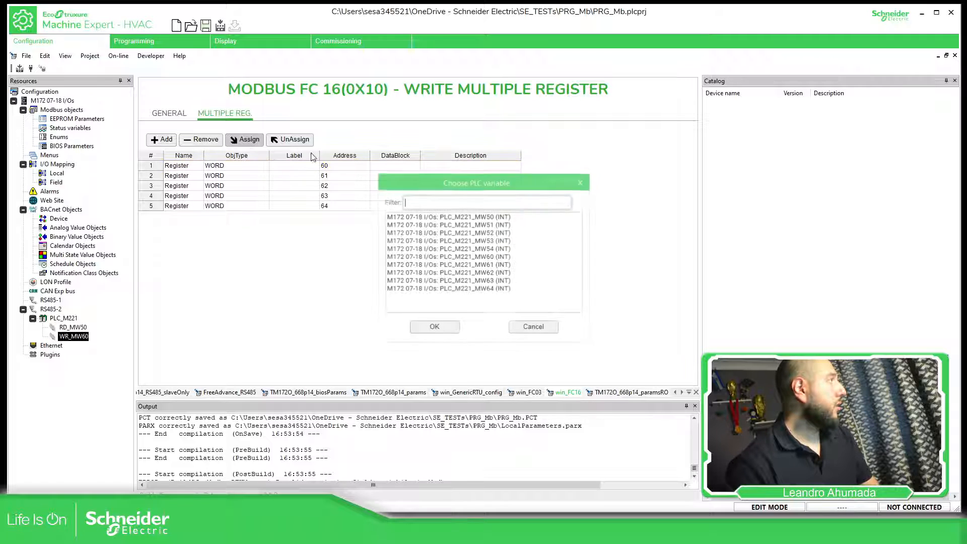
click(448, 256)
click(434, 327)
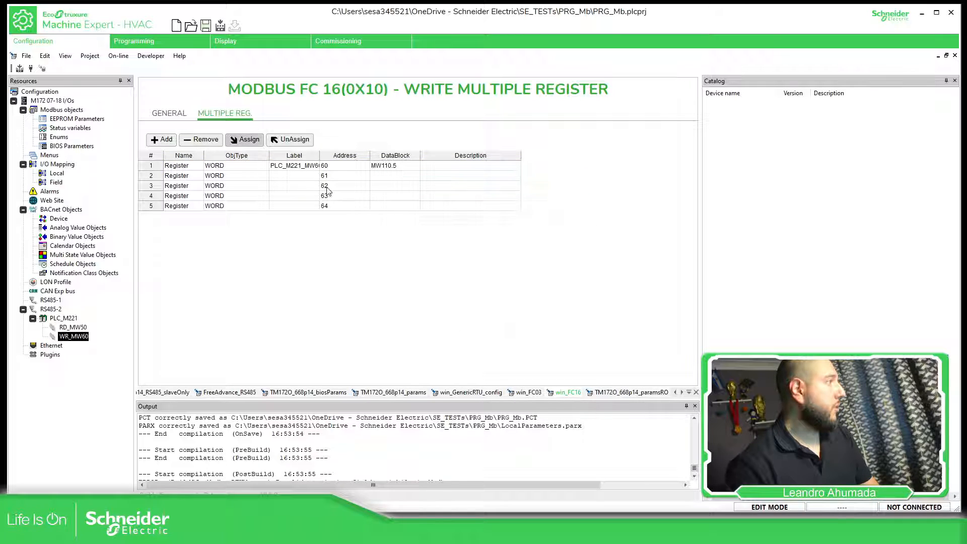
click(302, 176)
click(250, 140)
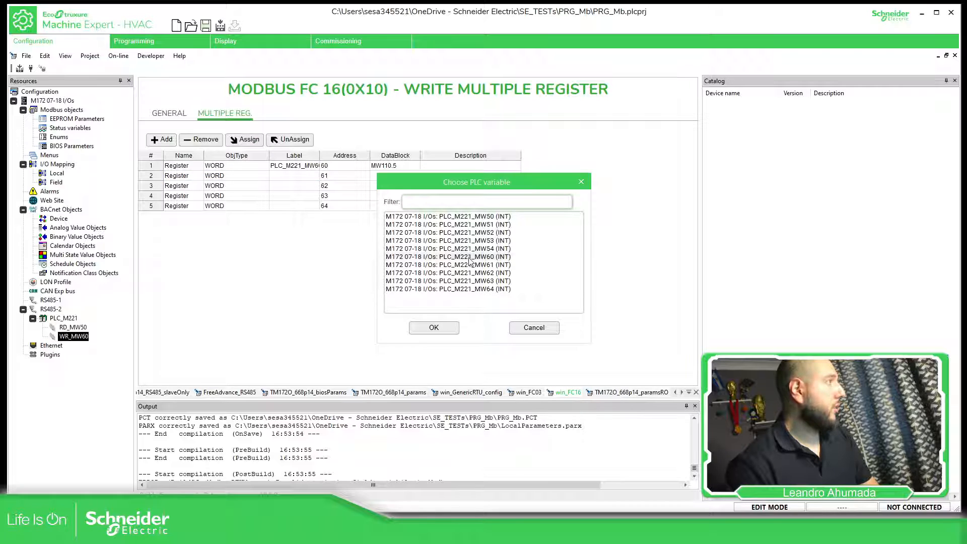
click(469, 265)
- Widen the label column and assign PLC_M221_MW62 to register 62 of WR_MW60
click(315, 186)
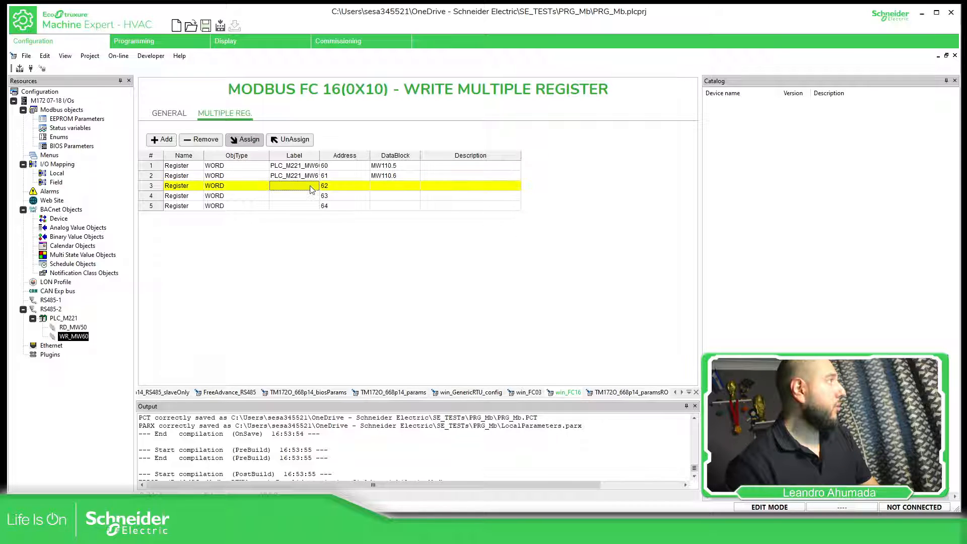
drag(319, 155, 349, 155)
click(246, 139)
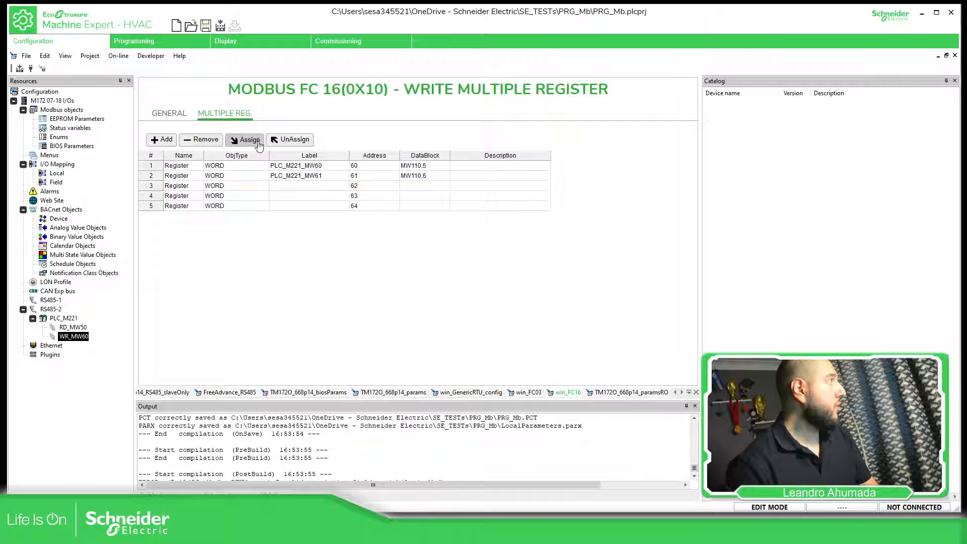
click(488, 273)
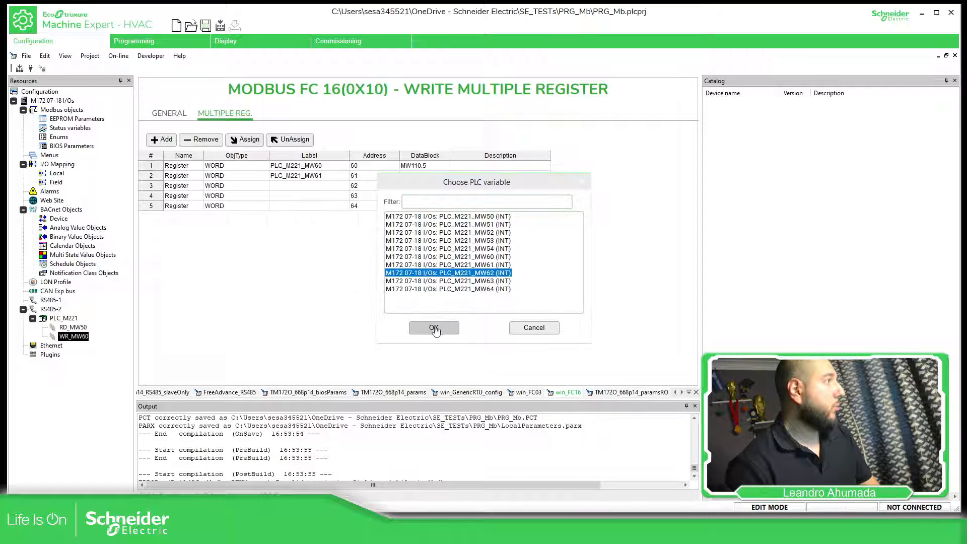
click(433, 328)
- Assign PLC_M221_MW63 and PLC_M221_MW64 to registers 63 and 64 of WR_MW60
click(327, 195)
click(246, 140)
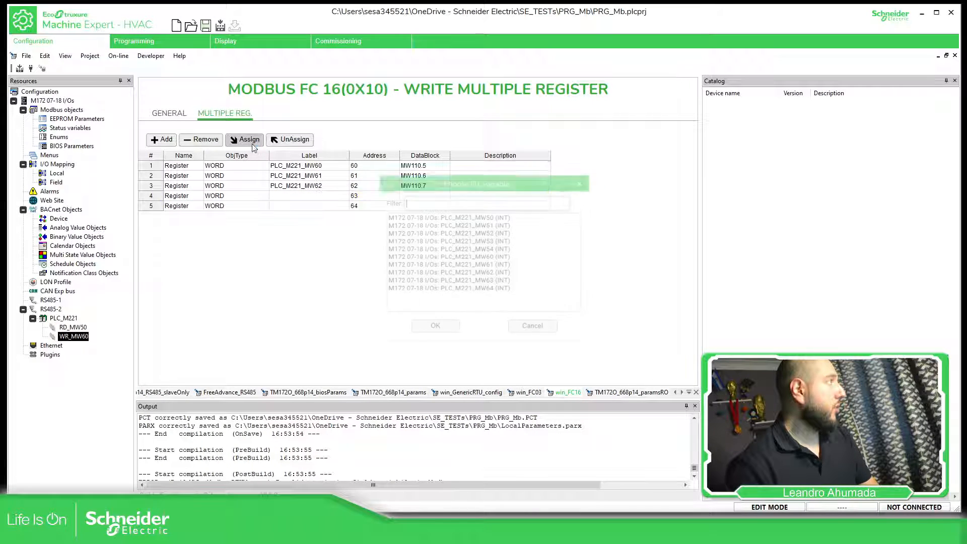
click(471, 281)
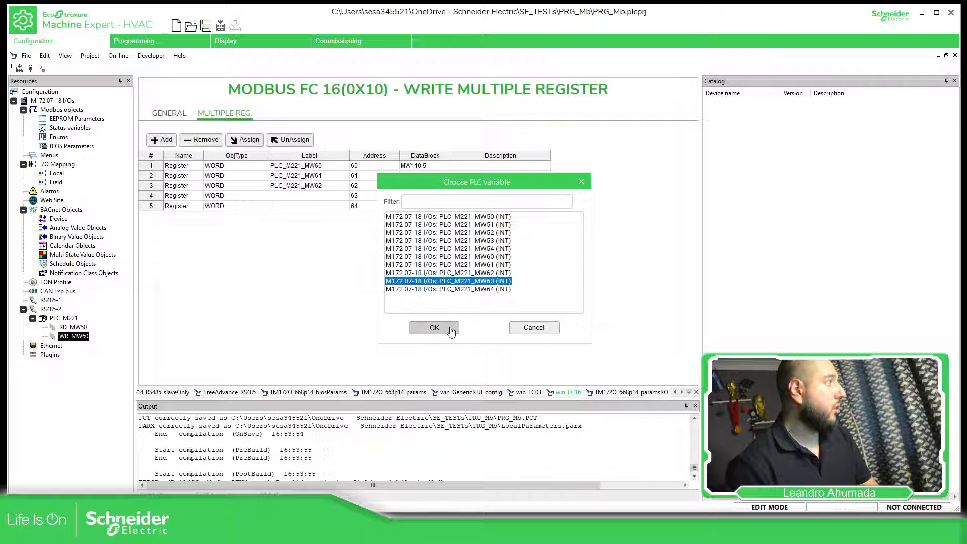
click(433, 327)
click(332, 206)
click(247, 140)
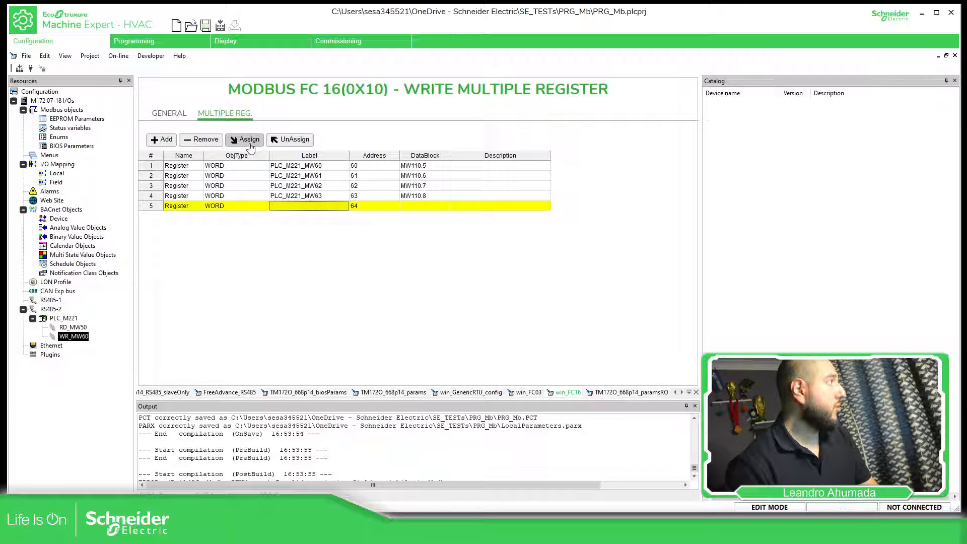
click(463, 289)
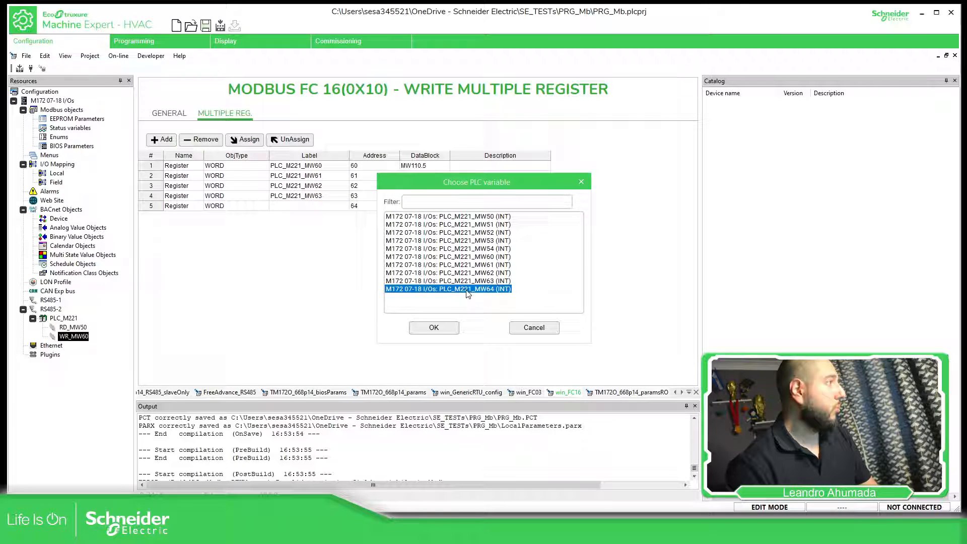
click(434, 328)
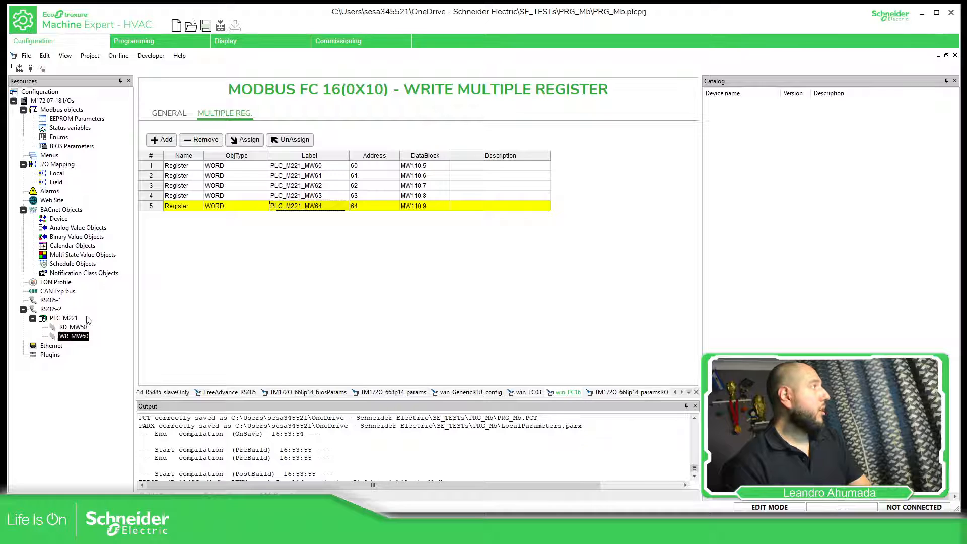
- Check the base address input of the sysMbMRTU_FC03 block and set the start address of WR_MW60 to 61
click(158, 36)
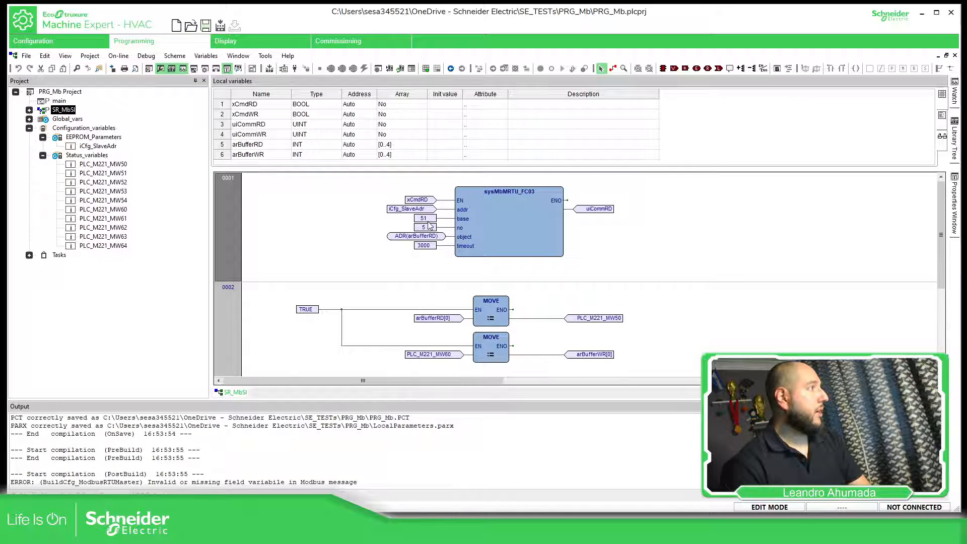
click(427, 218)
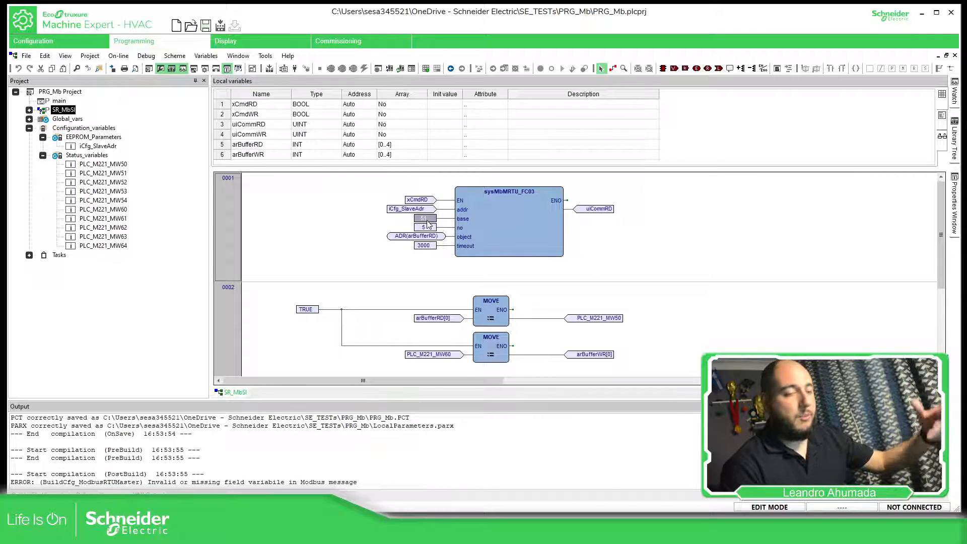
click(93, 41)
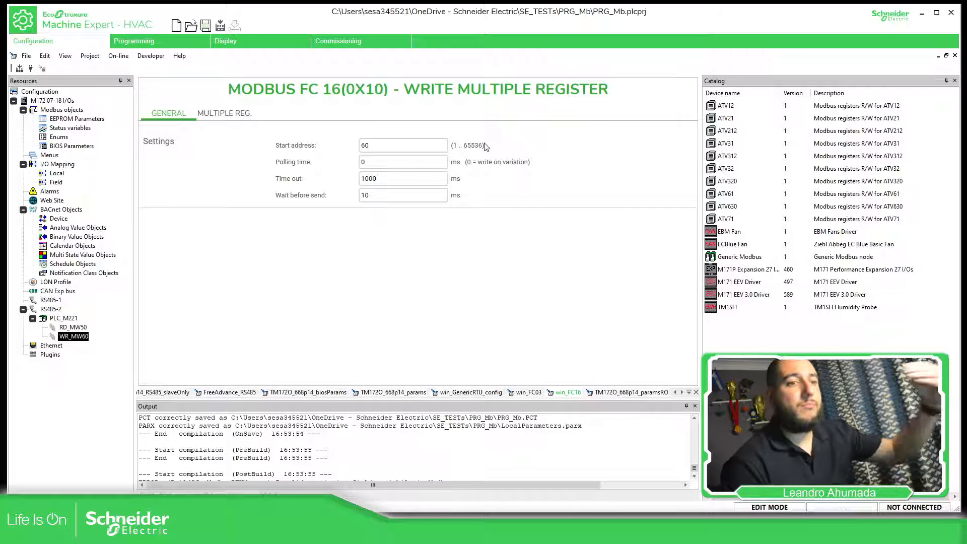
click(369, 145)
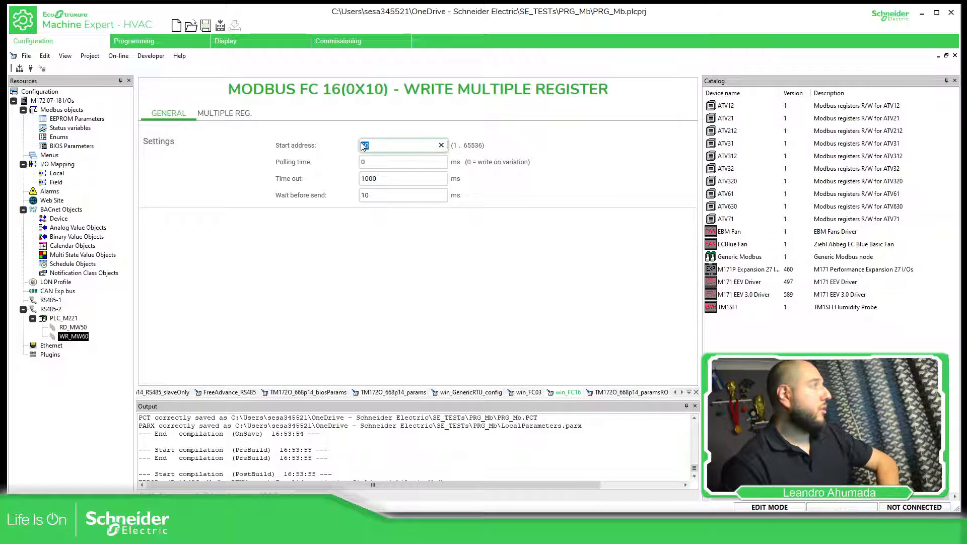
text(1)
key(Return)
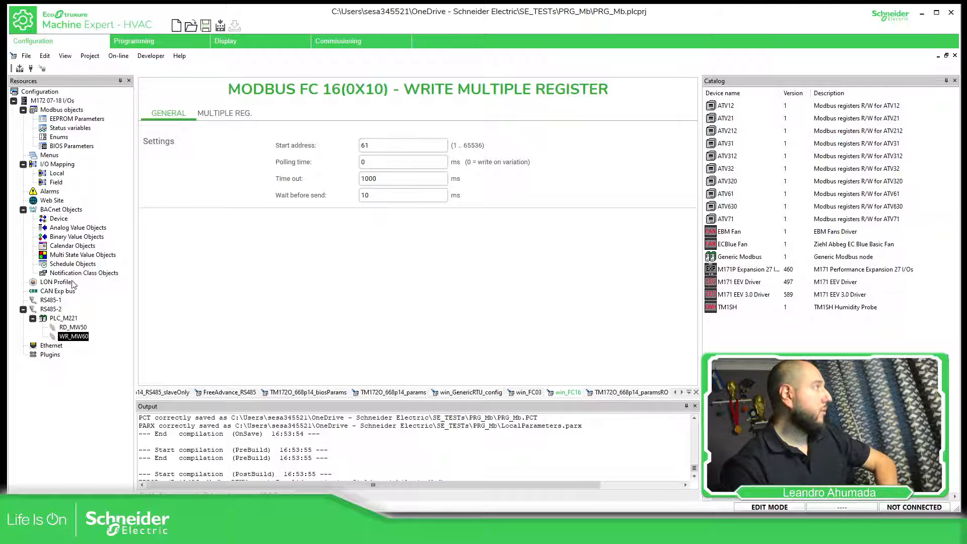
- Set the start address of the RD_MW50 read message to 51 and check its holding register addresses
click(73, 327)
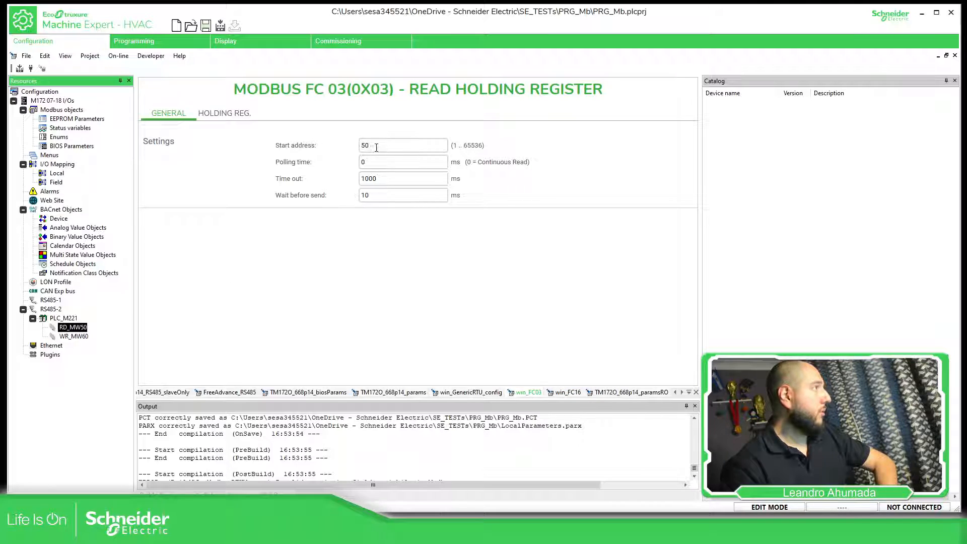
double_click(376, 147)
text(51)
key(Return)
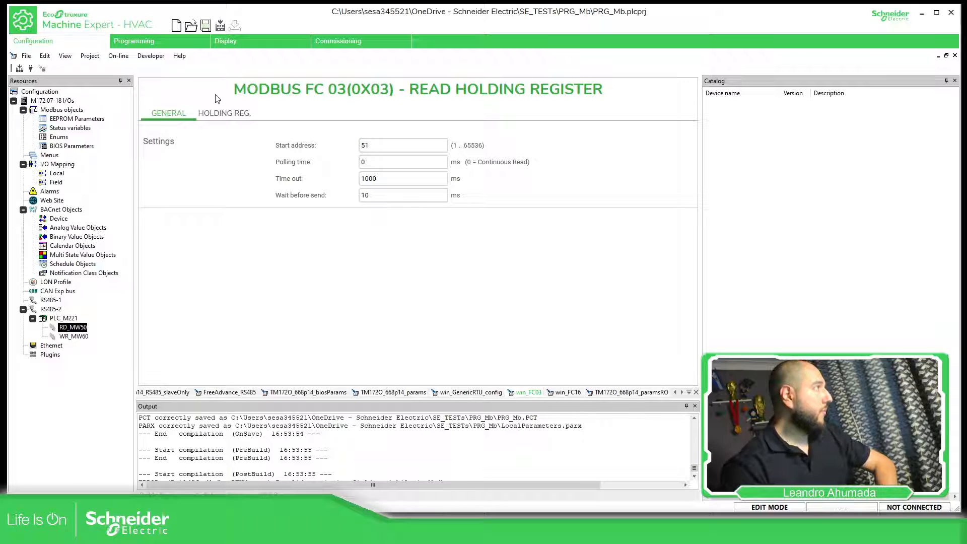
click(222, 114)
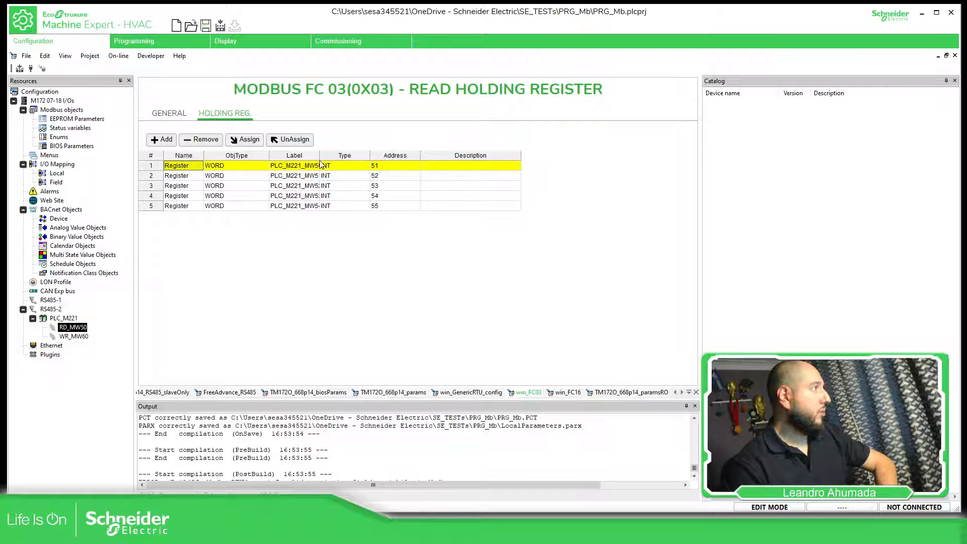
drag(321, 164, 340, 164)
click(410, 186)
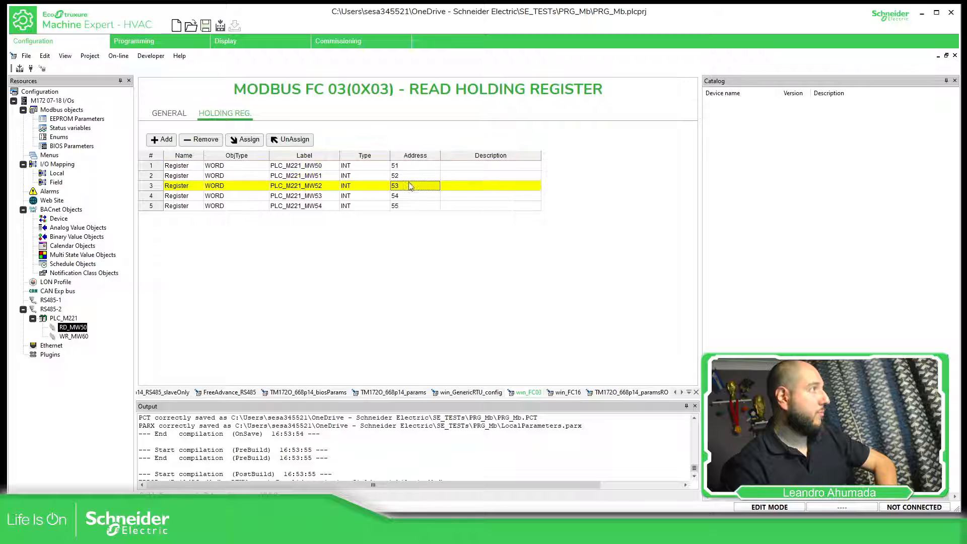
click(416, 206)
click(412, 169)
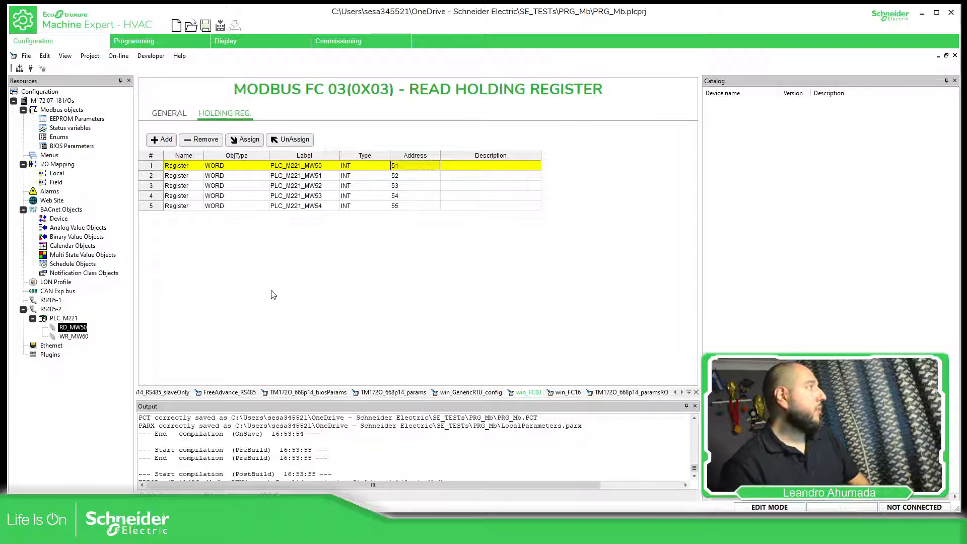
- Compile the project and connect to the M172 controller, accepting the device identification mismatch
click(21, 71)
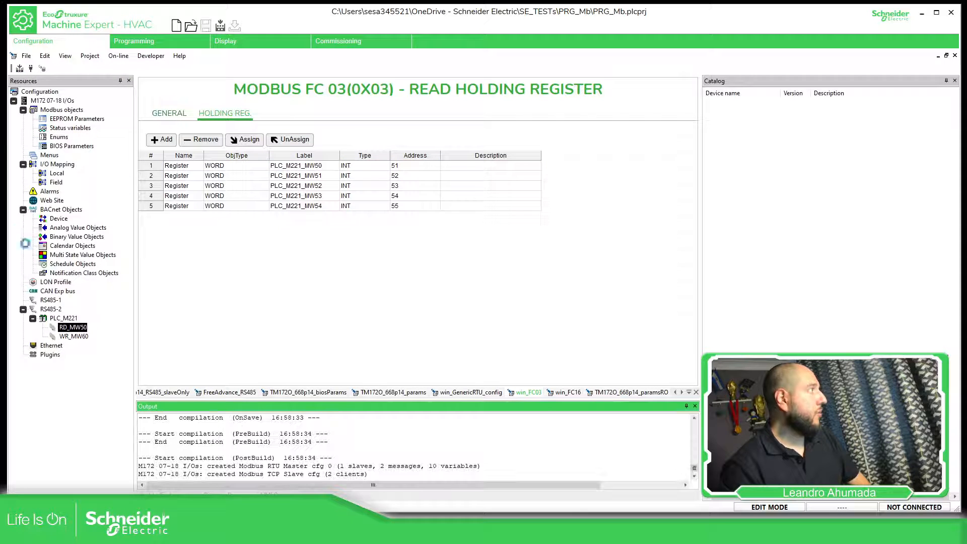
click(30, 68)
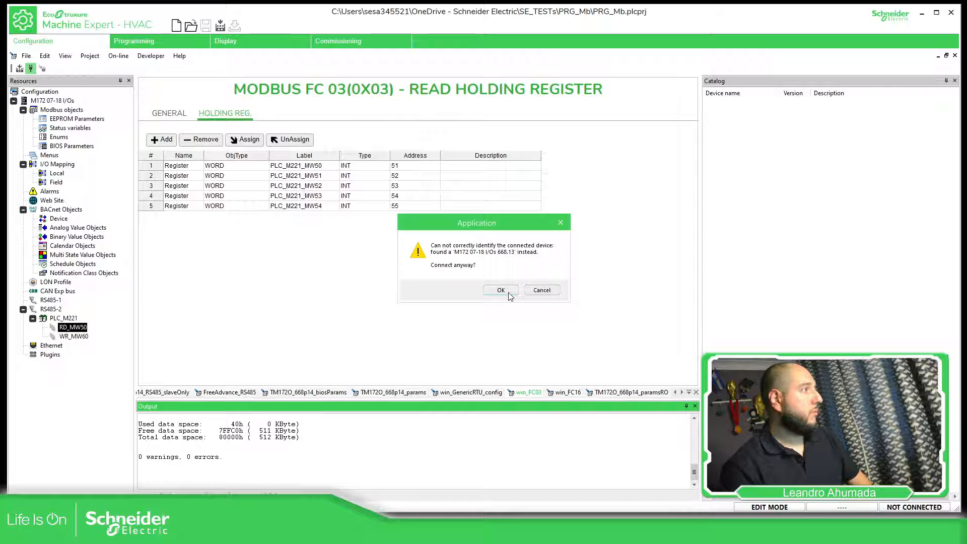
click(509, 295)
click(524, 295)
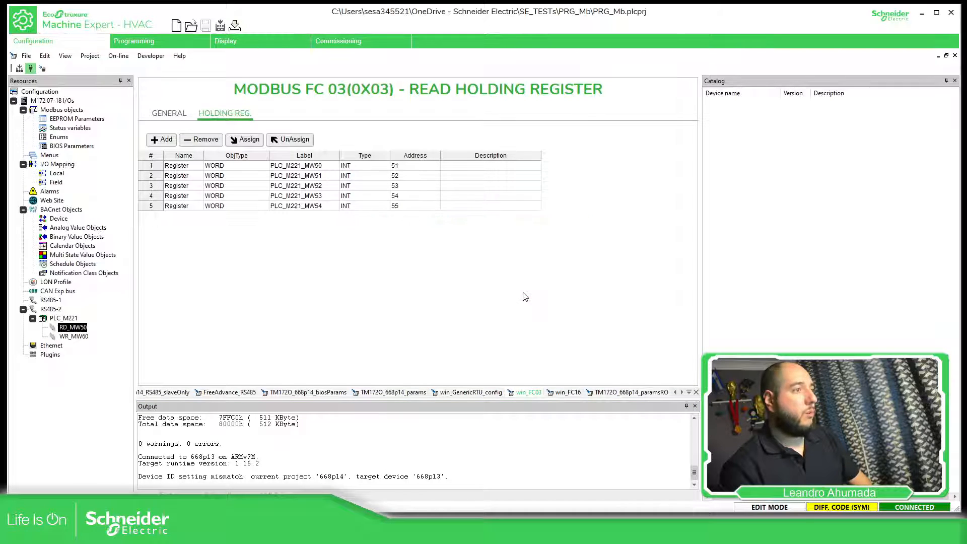
- Download everything to the M172, accepting the target ID mismatch, including the parameter default values and rebooting the controller
click(235, 25)
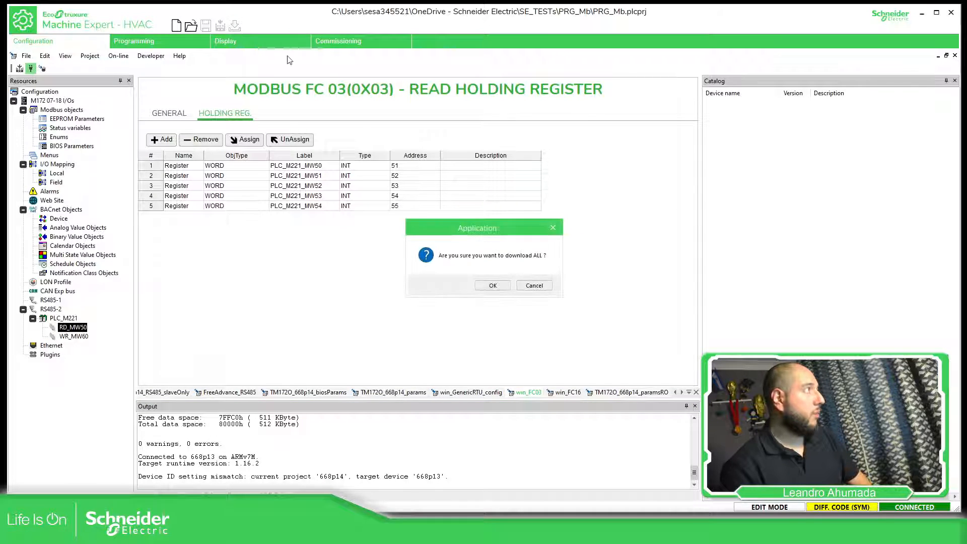
click(493, 285)
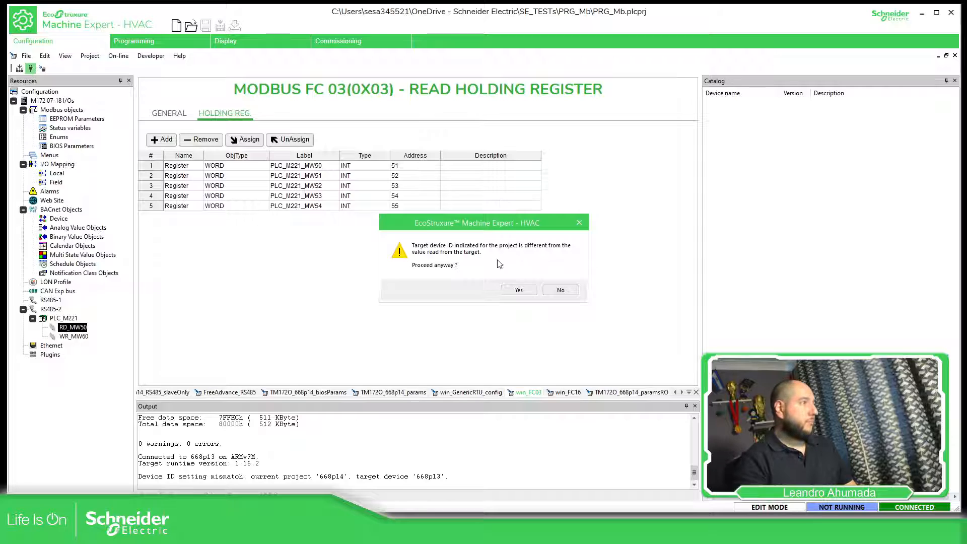
click(517, 291)
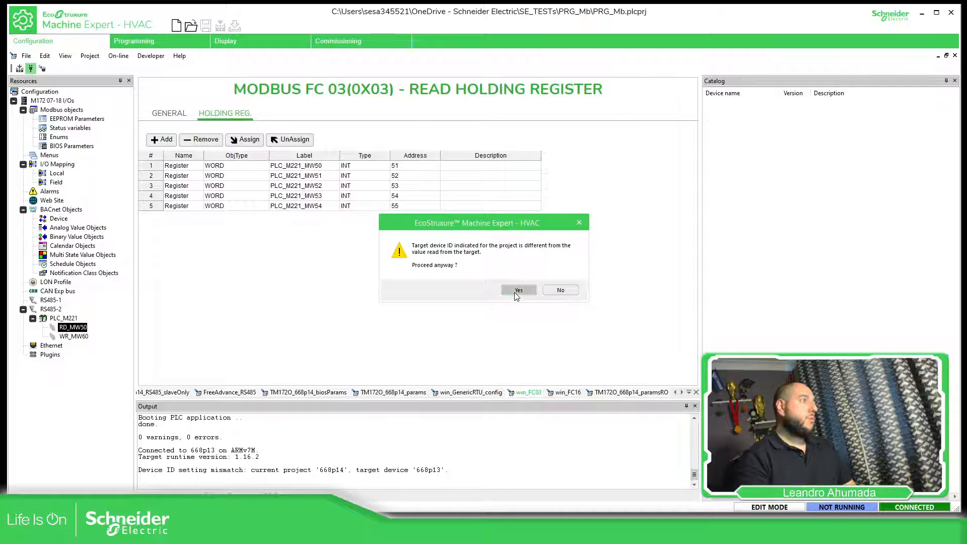
click(515, 294)
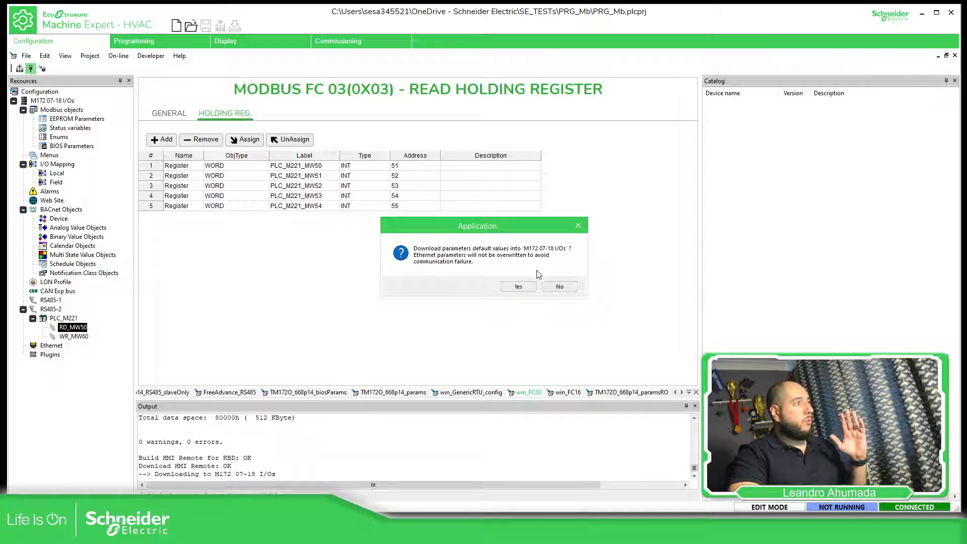
click(518, 287)
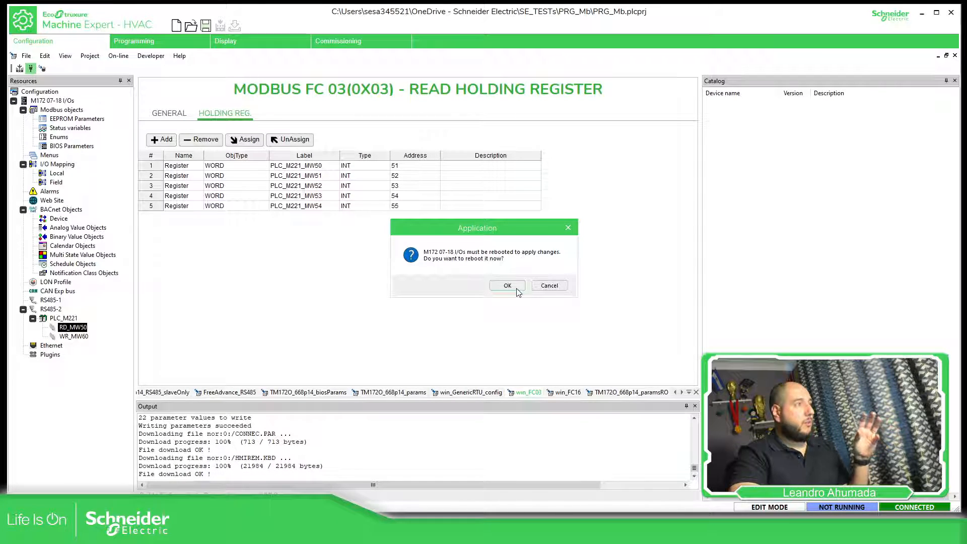
click(516, 289)
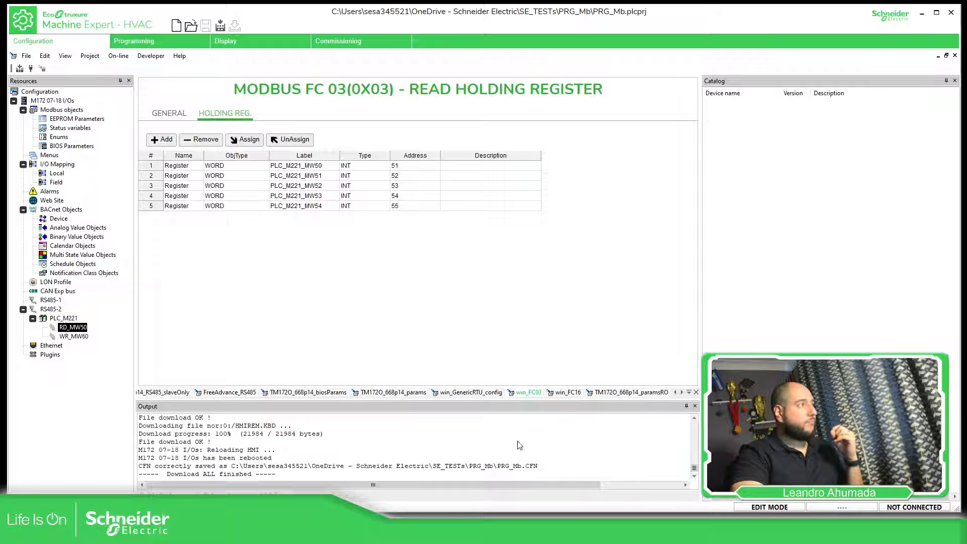
- Switch to Command Prompt, check the controller's connection with ping 192.168.1.172 -t, stop the ping and return to Machine Expert - HVAC
key(alt+Tab)
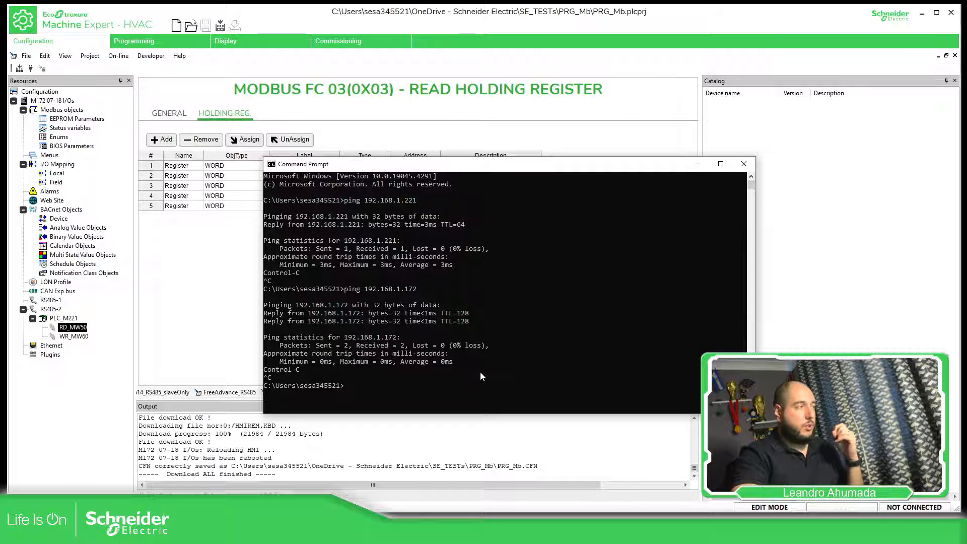
text(ping 192.168.1.172)
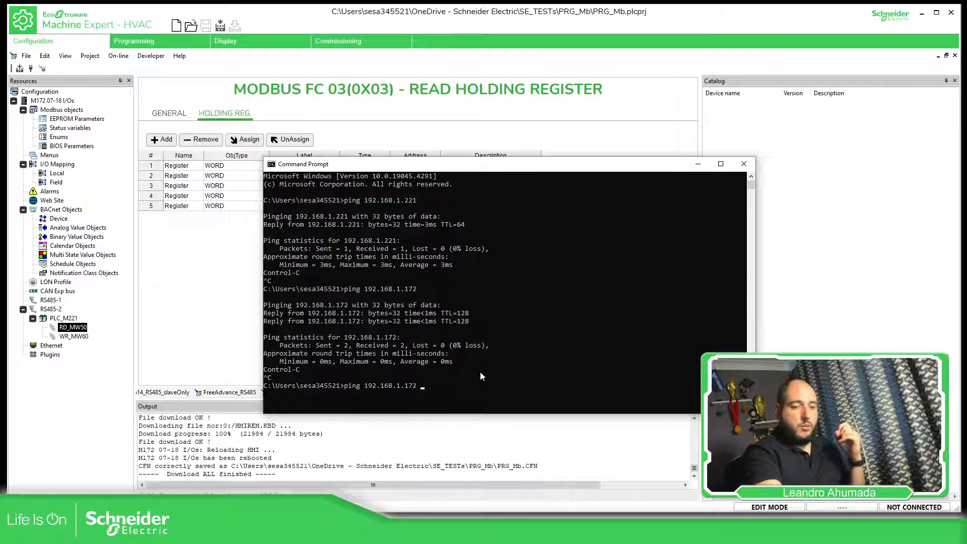
text( -t)
key(Return)
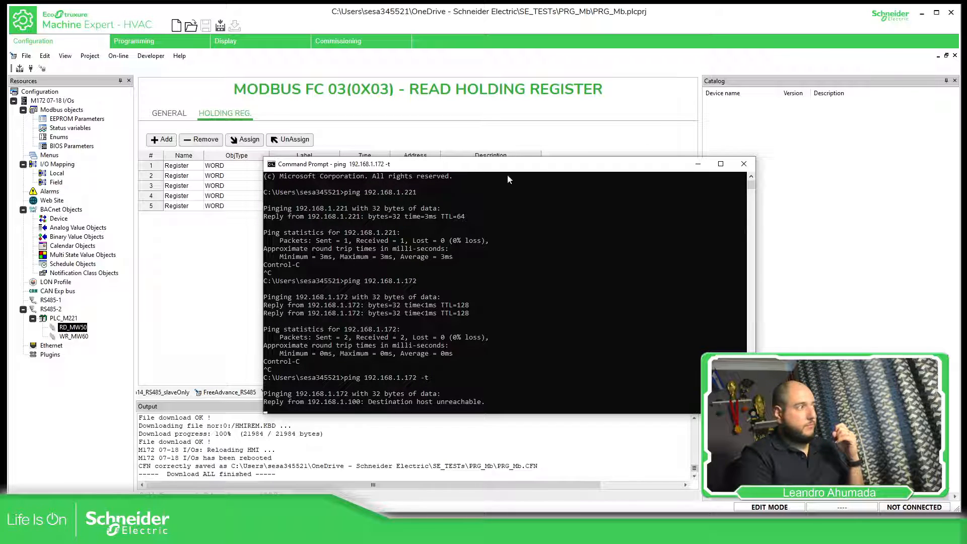
scroll(438, 311, down, 3)
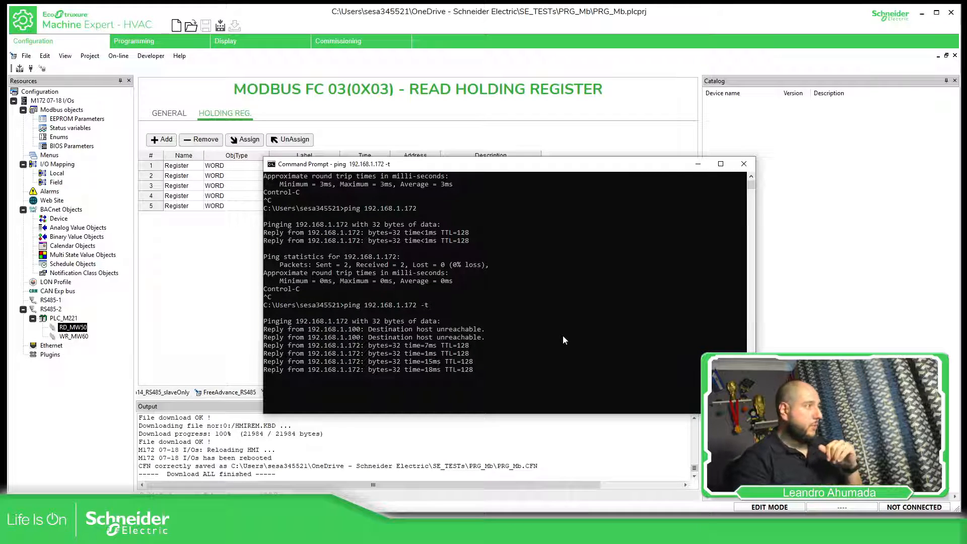
key(ctrl+c)
click(849, 280)
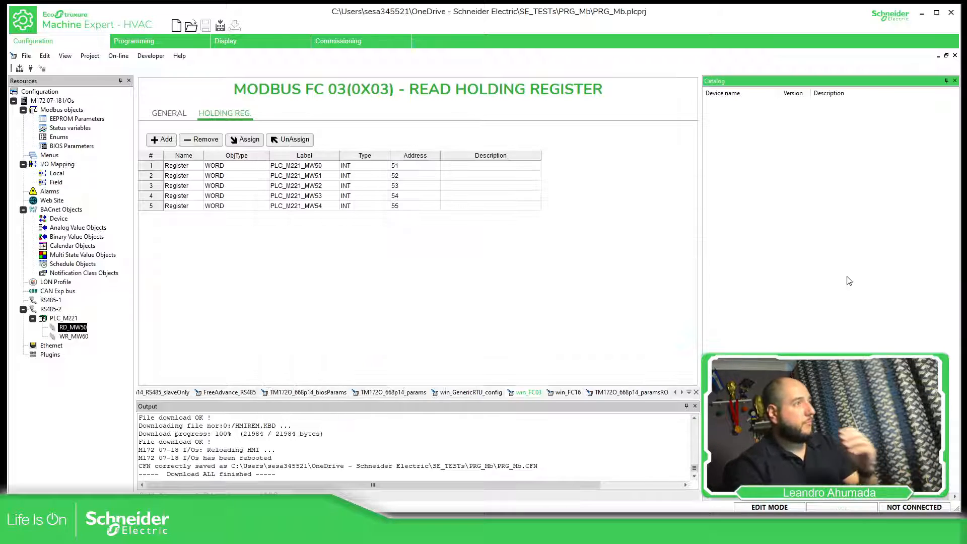
- Open the Programming workspace and connect to the M172, accepting both device identification mismatches
click(156, 45)
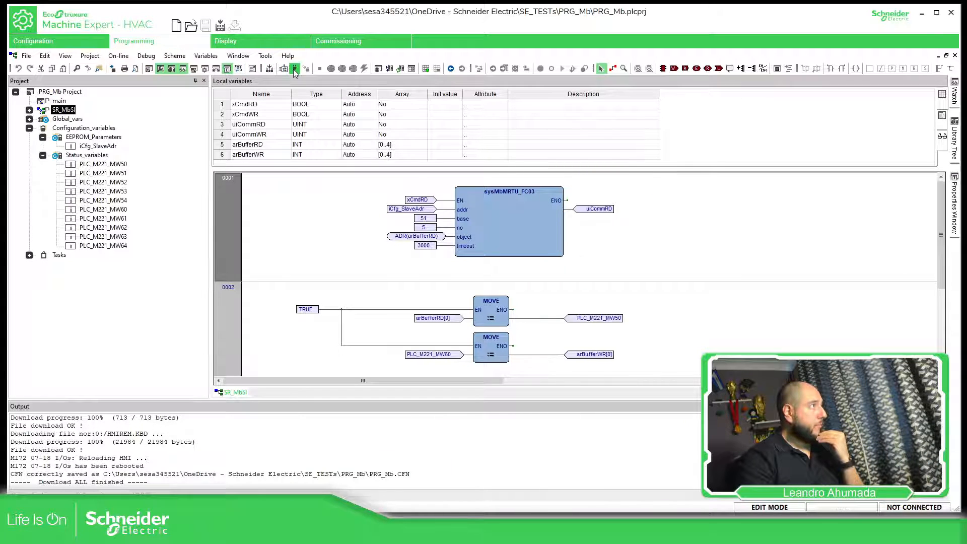
click(292, 70)
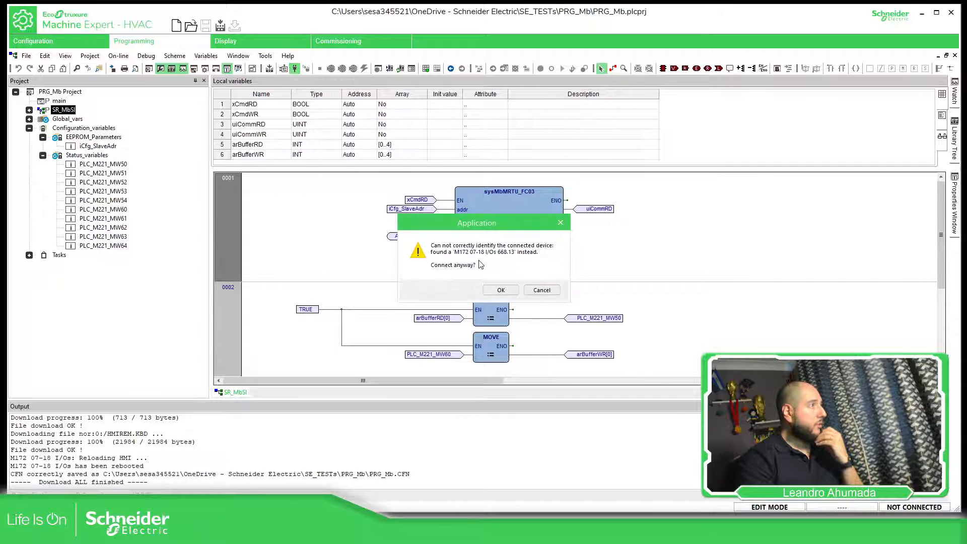
click(499, 294)
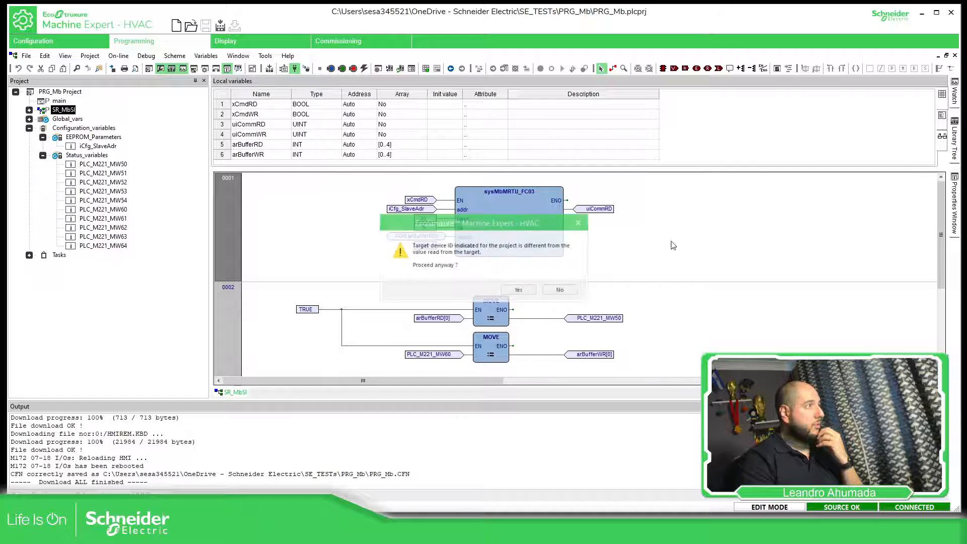
click(509, 292)
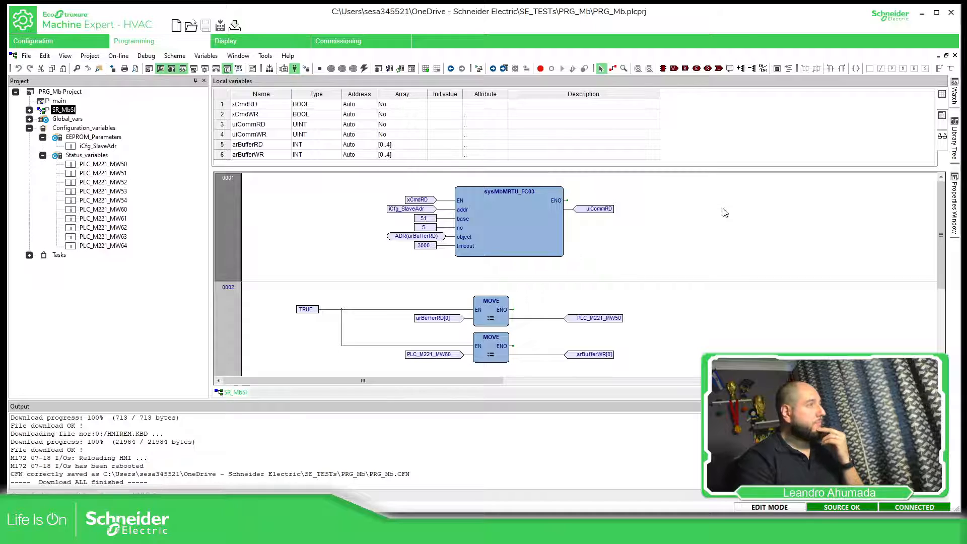
- Close the SR_MbSl program editor, keep the Watch window docked open and clear all its entries
click(954, 55)
mouse_move(954, 93)
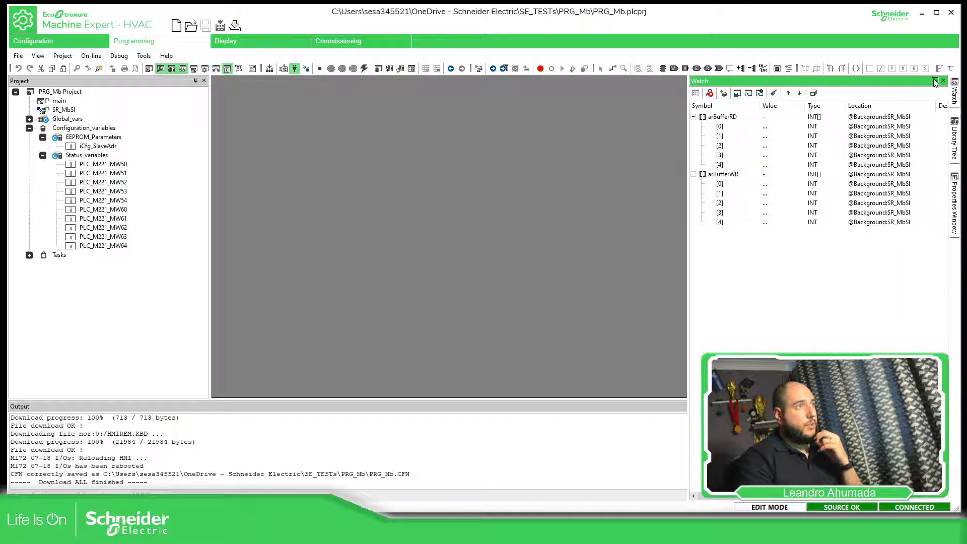
click(935, 81)
click(694, 117)
click(696, 125)
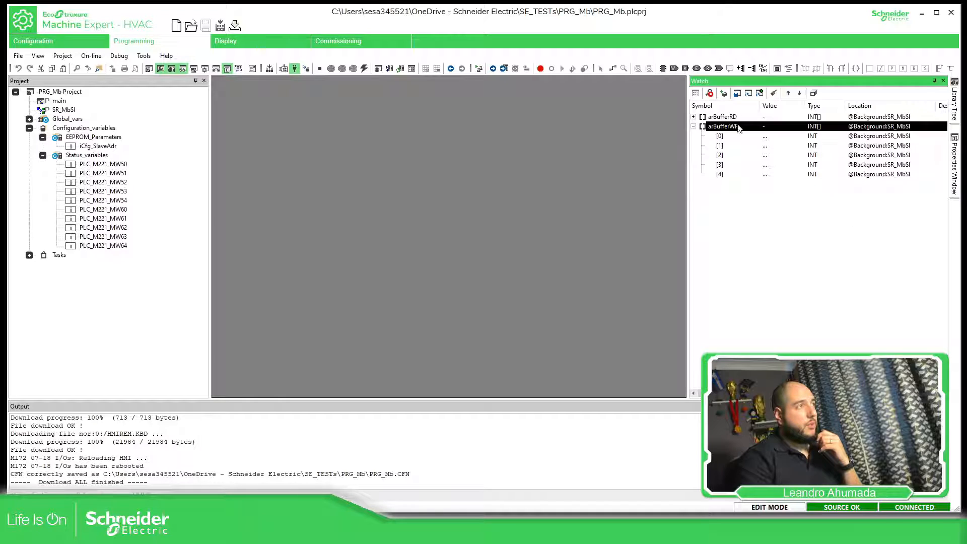
click(773, 92)
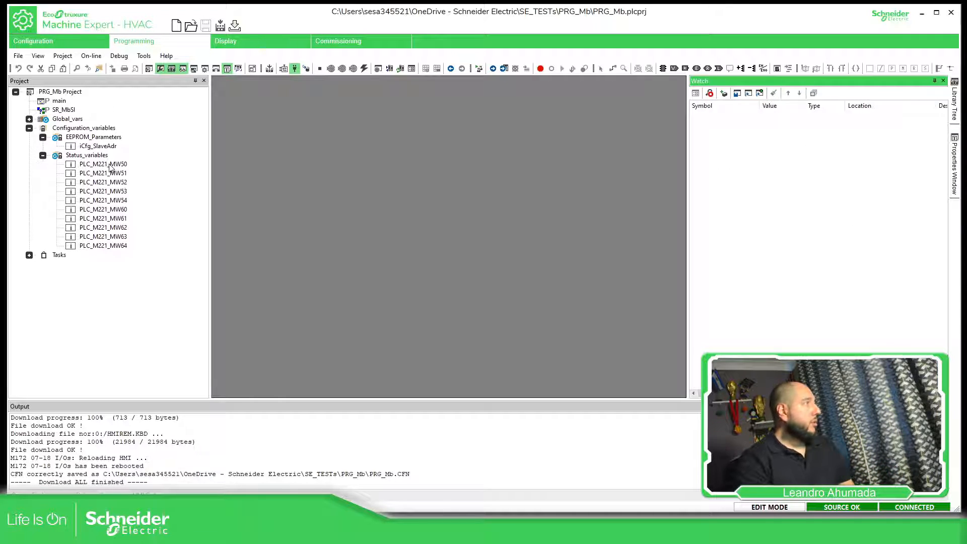
click(111, 166)
click(116, 238)
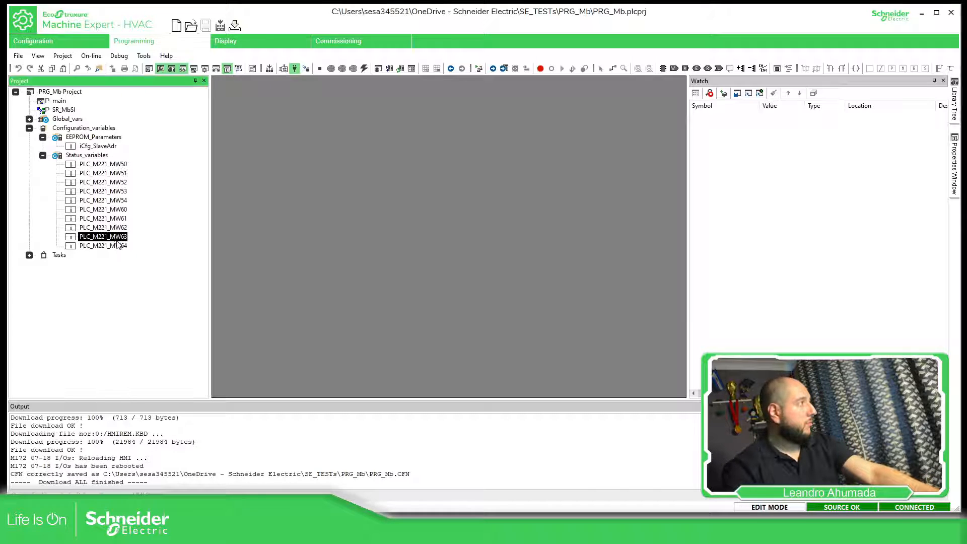
click(117, 245)
click(121, 236)
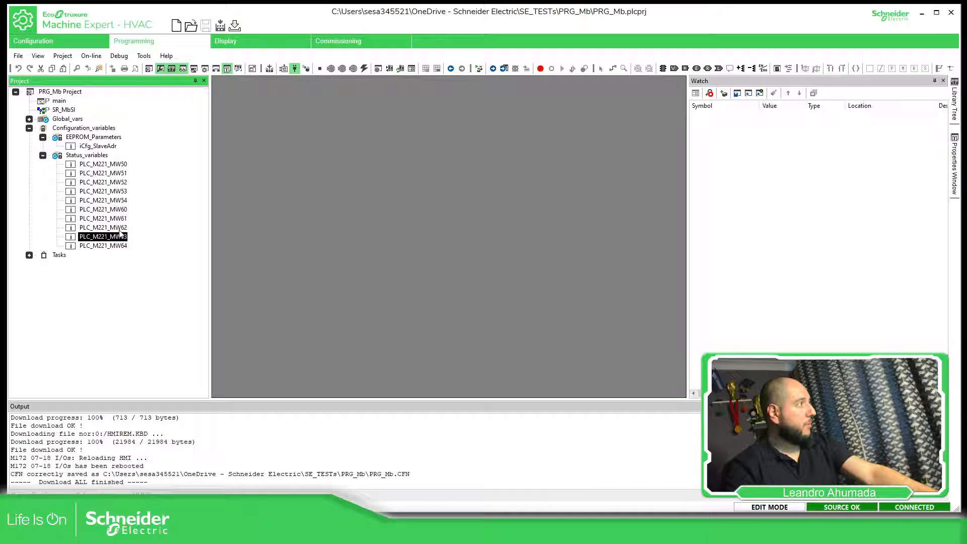
click(120, 228)
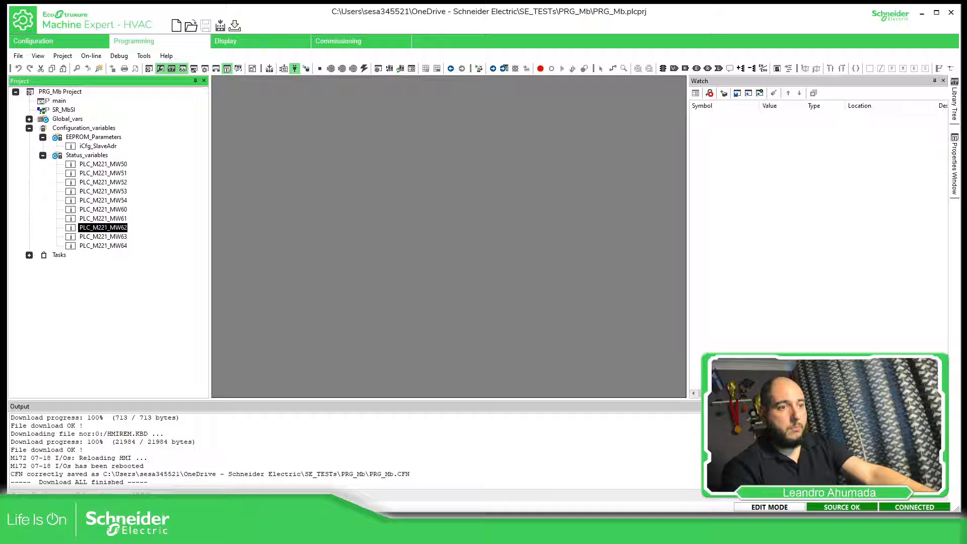
- Add the read status variables PLC_M221_MW50 through PLC_M221_MW54 to the Watch window
click(117, 166)
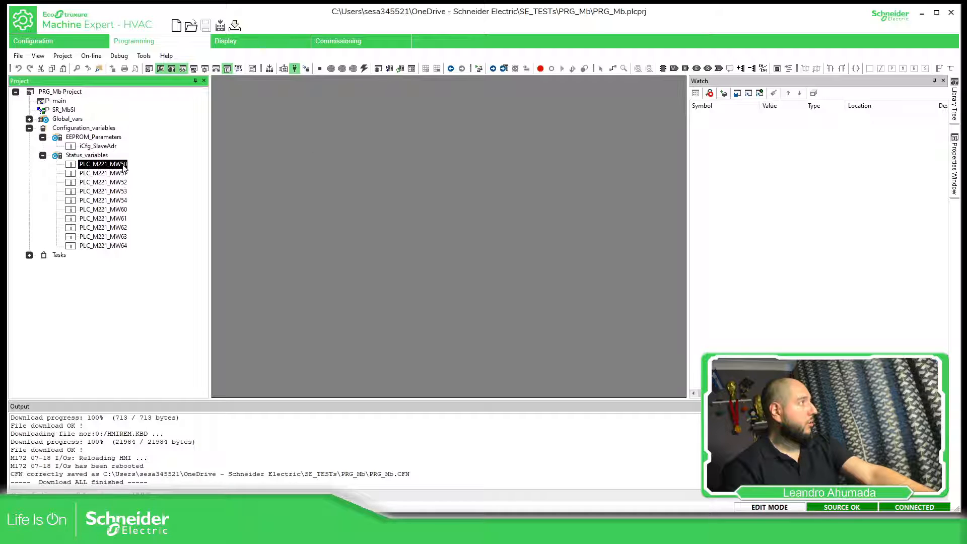
drag(830, 188, 831, 188)
drag(121, 173, 831, 183)
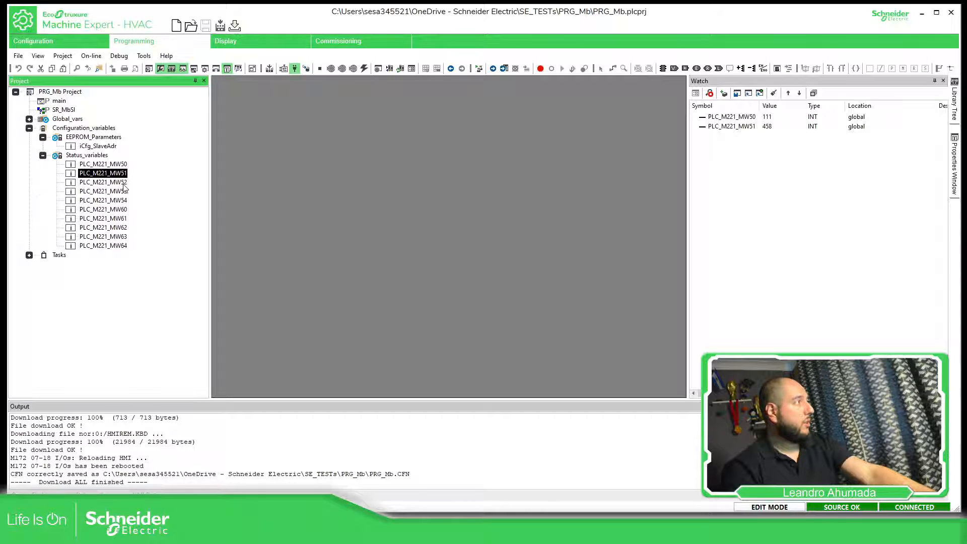
drag(121, 182, 789, 191)
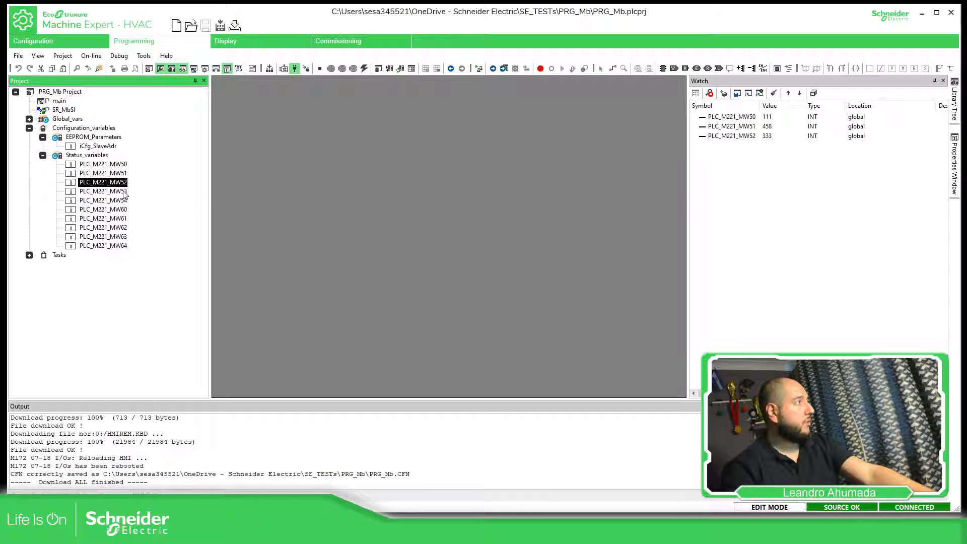
drag(125, 194, 800, 214)
drag(124, 200, 779, 220)
- Add the write status variables PLC_M221_MW60 through PLC_M221_MW64 to the Watch window
drag(112, 210, 740, 222)
drag(122, 219, 703, 238)
drag(122, 228, 750, 240)
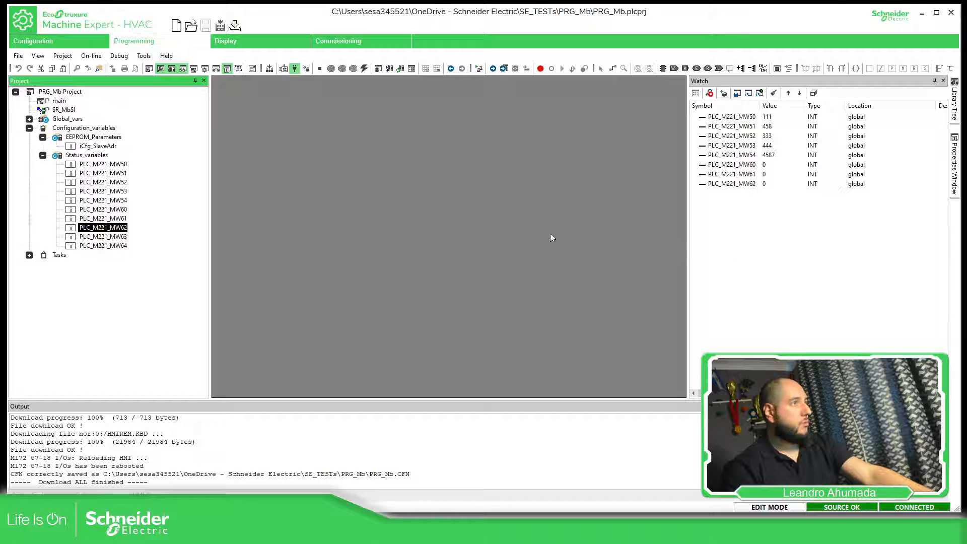
drag(123, 237, 753, 252)
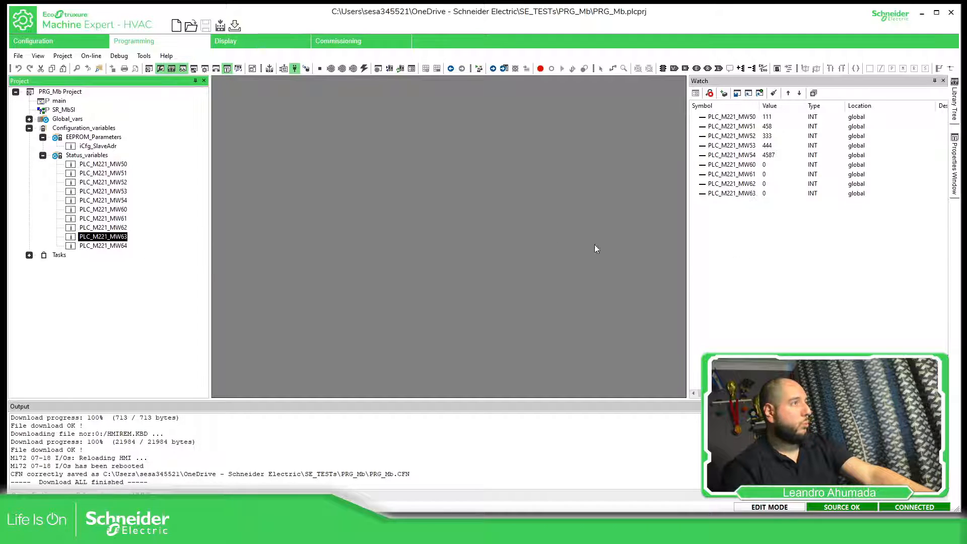
drag(118, 246, 761, 269)
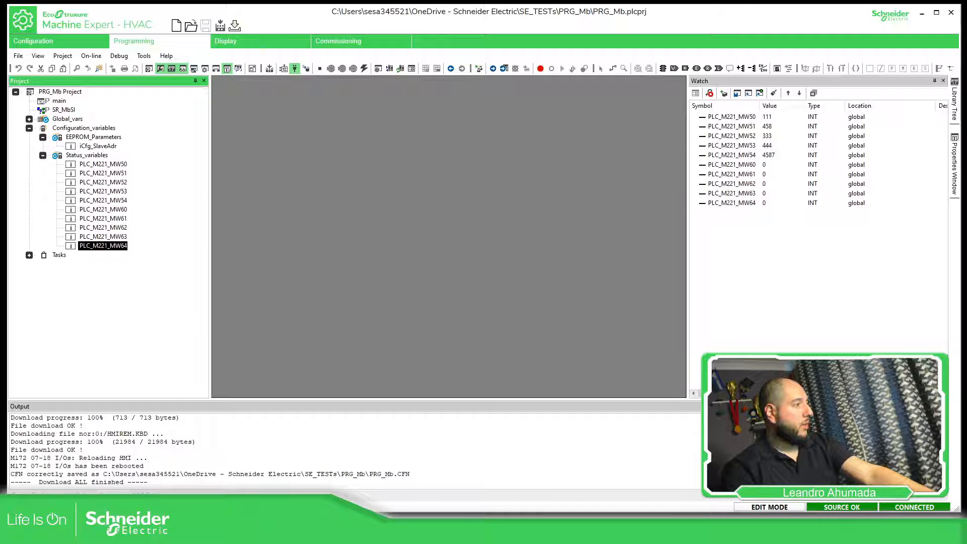
- Switch to Machine Expert - Basic and resize its window beside the HVAC Watch list, showing %MW50 to %MW54 in the Database table
key(alt+Tab)
click(436, 143)
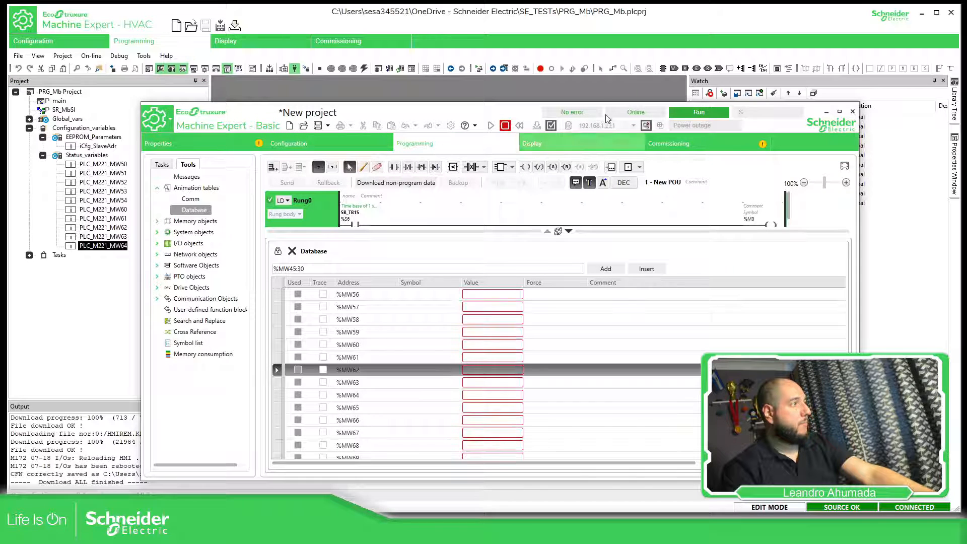
drag(604, 108, 509, 109)
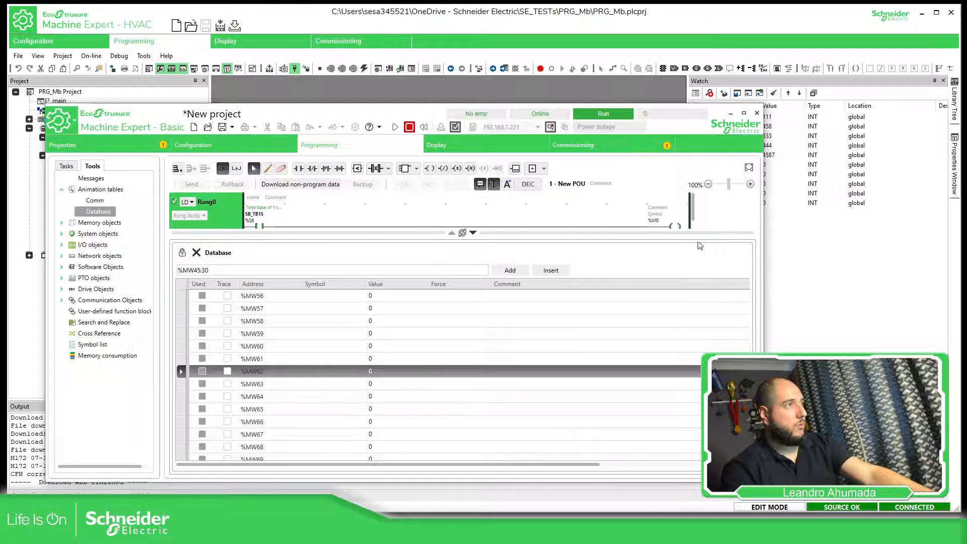
drag(675, 114, 631, 114)
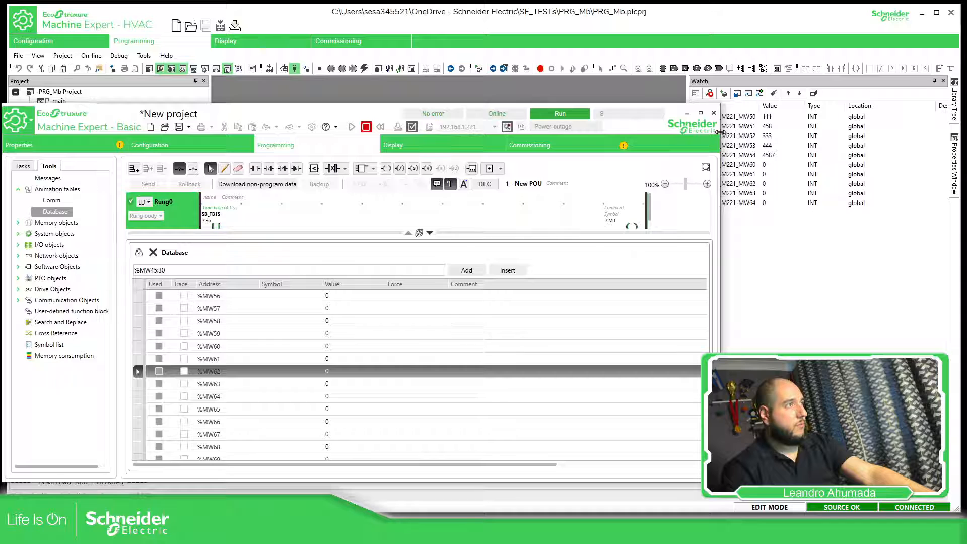
drag(721, 133, 649, 134)
drag(551, 112, 573, 96)
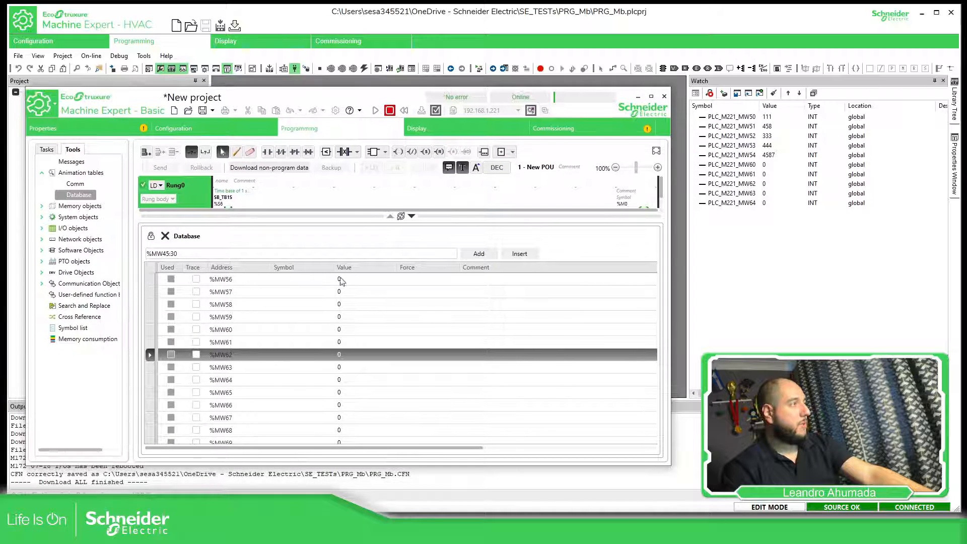
scroll(346, 338, up, 4)
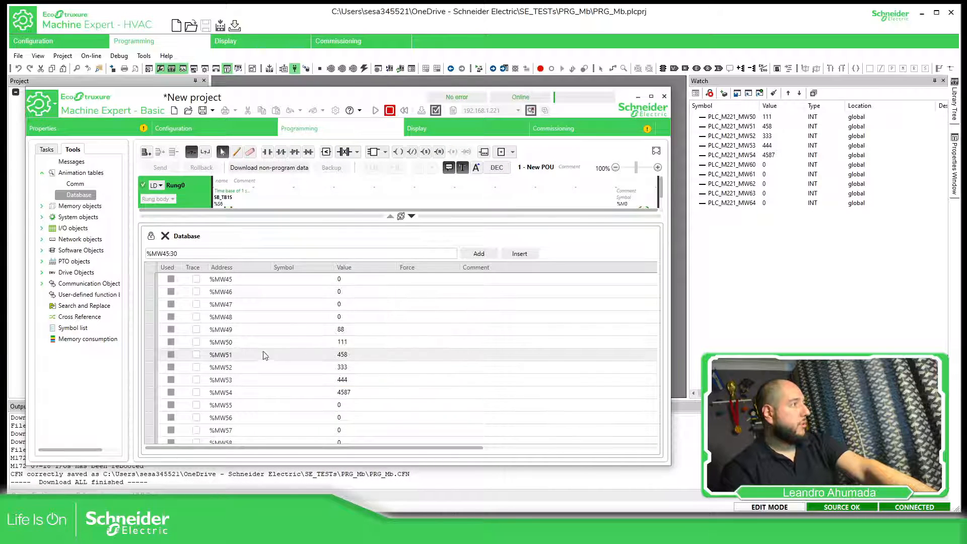
- Set the value of %MW50 to 444 in the M221 Database animation table
click(344, 342)
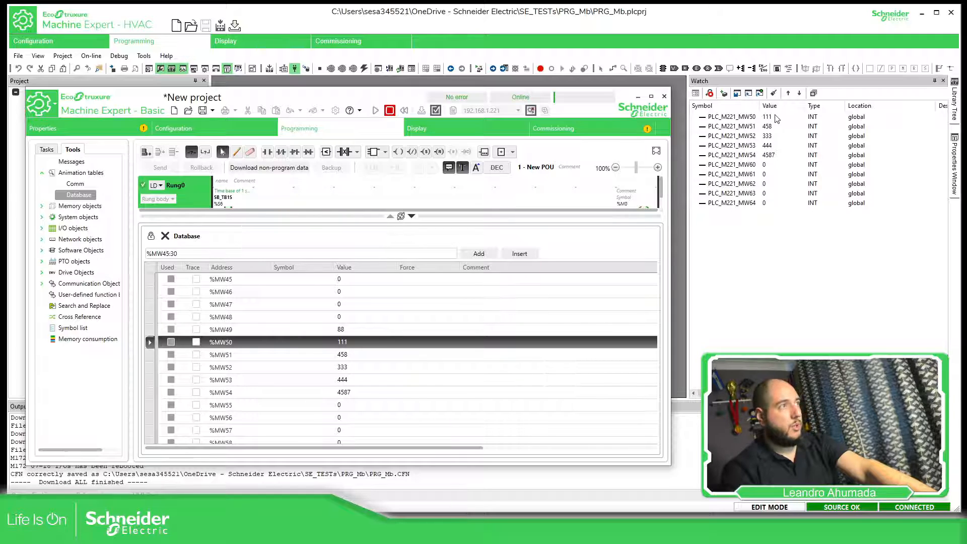
click(353, 342)
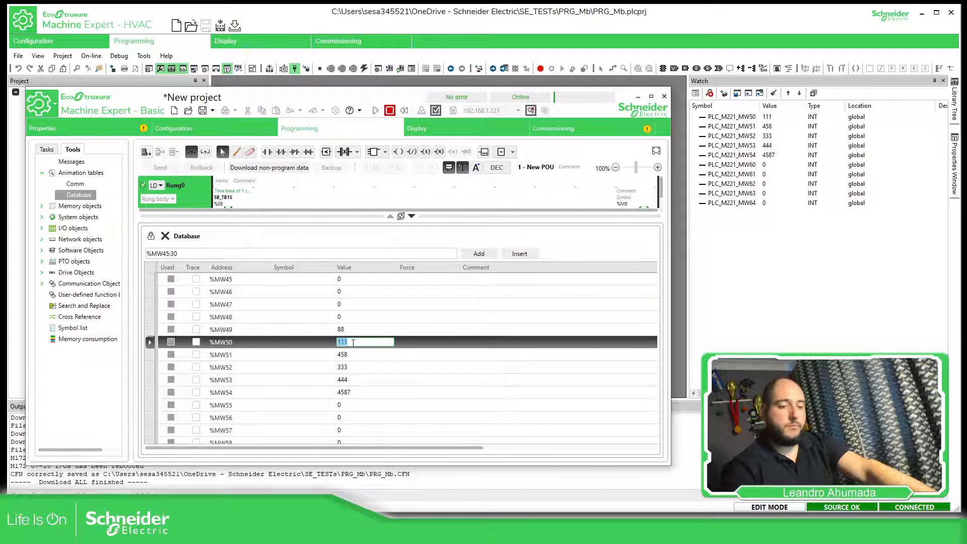
text(444)
key(Return)
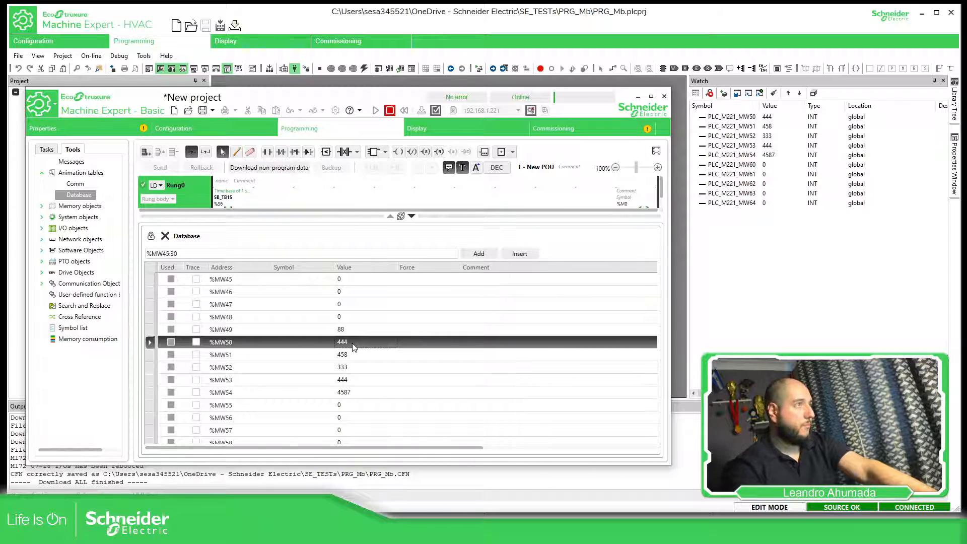
- Set %MW51 to 555 and %MW52 to 3 in the M221 Database animation table
click(342, 355)
click(342, 356)
text(555)
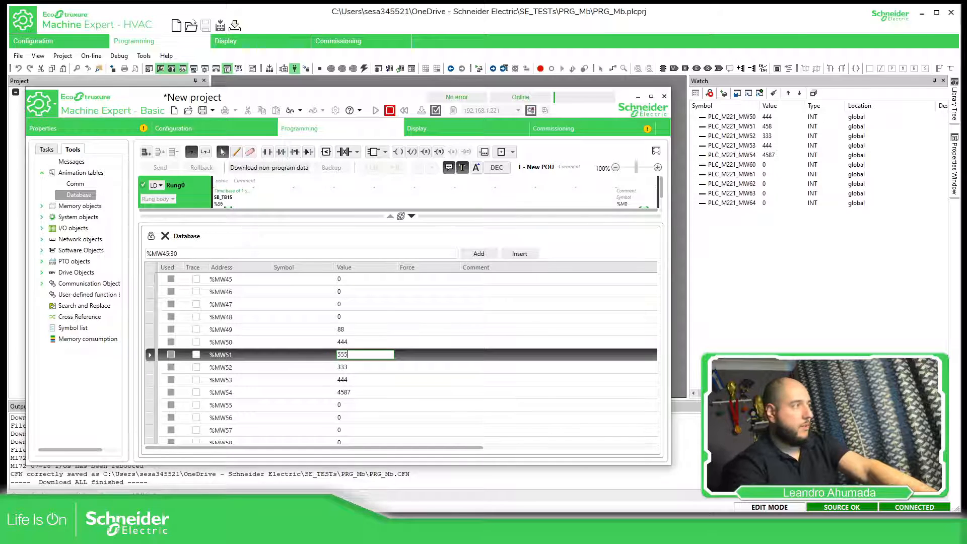
key(Return)
click(350, 367)
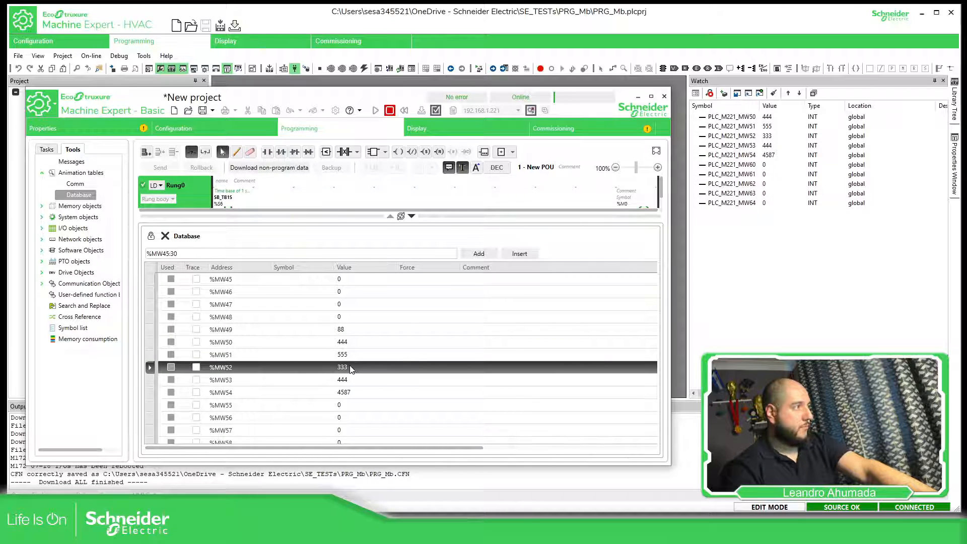
click(351, 366)
text(3)
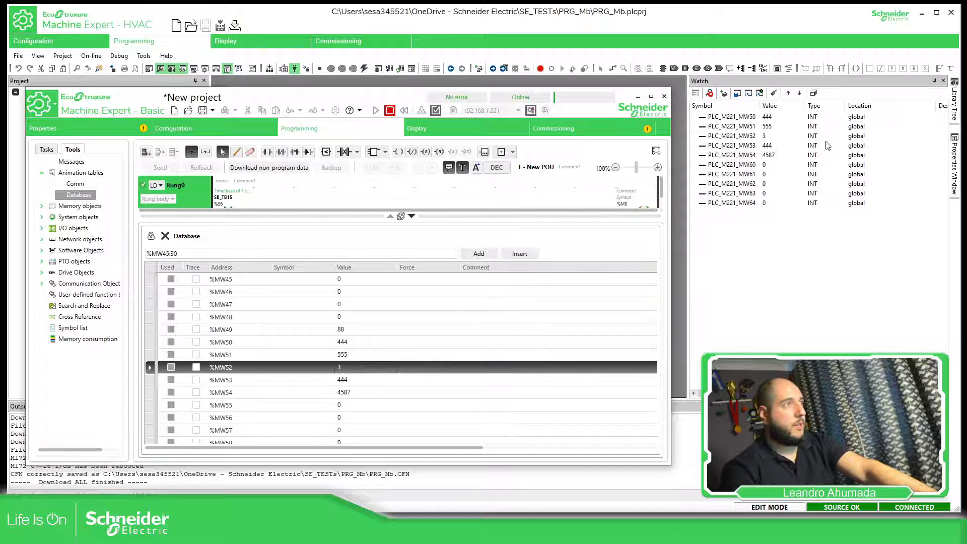
- Switch to Machine Expert - HVAC and set the value of PLC_M221_MW60 to 11 in the Watch window
click(769, 166)
click(769, 165)
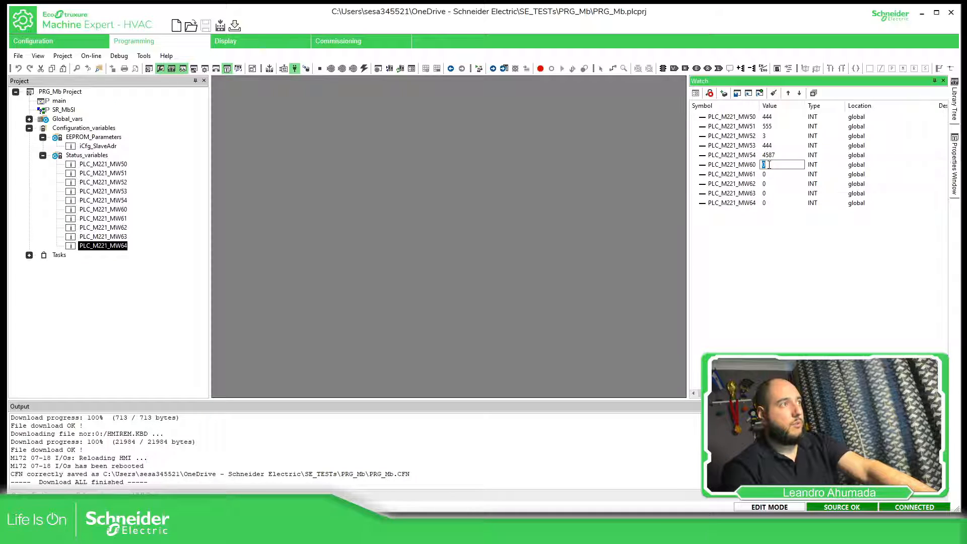
key(Return)
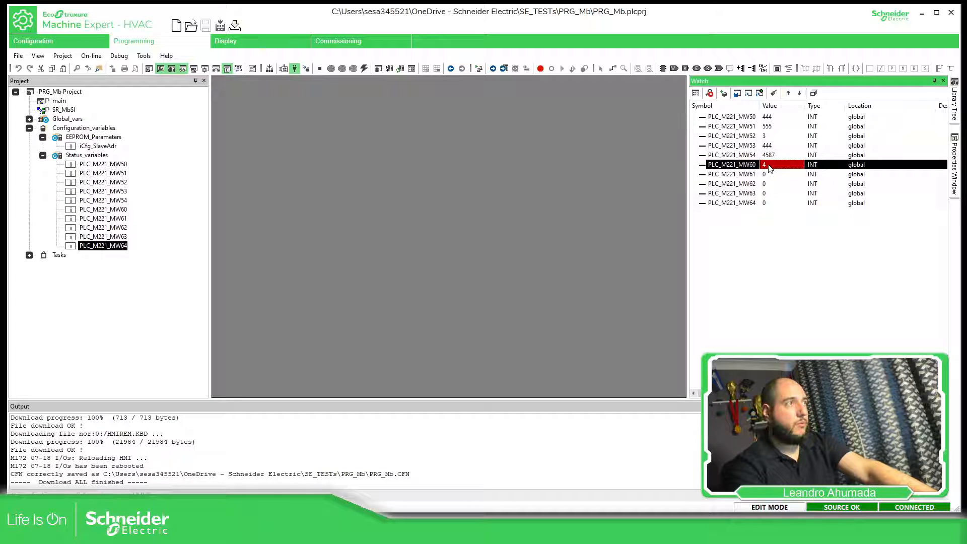
click(768, 165)
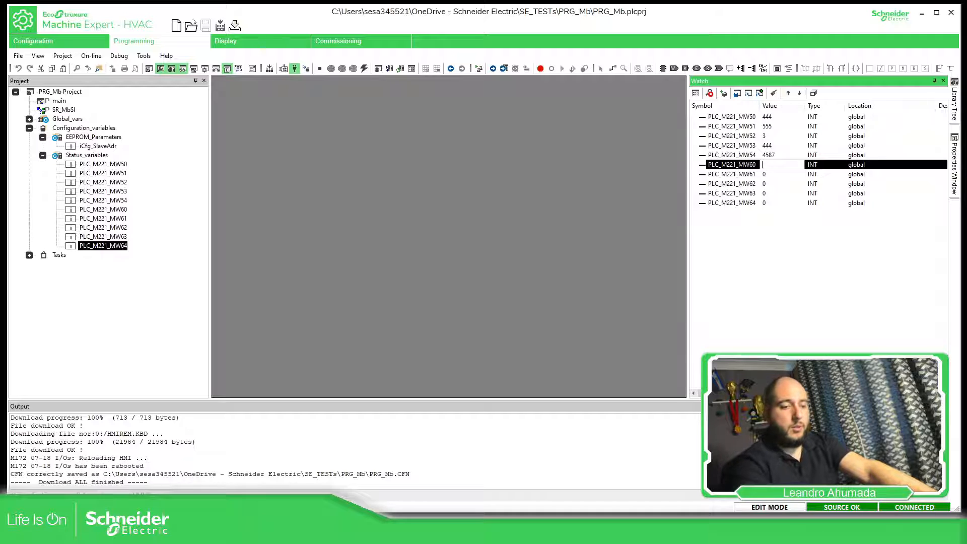
text(11)
key(Return)
- Set PLC_M221_MW61 to 22 and PLC_M221_MW62 to 33 in the Watch window
click(769, 174)
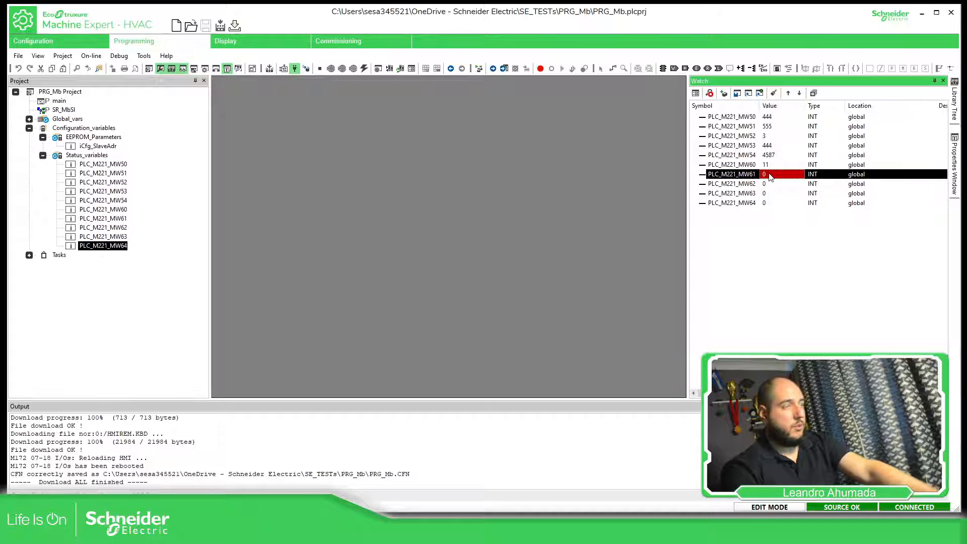
click(769, 175)
text(2)
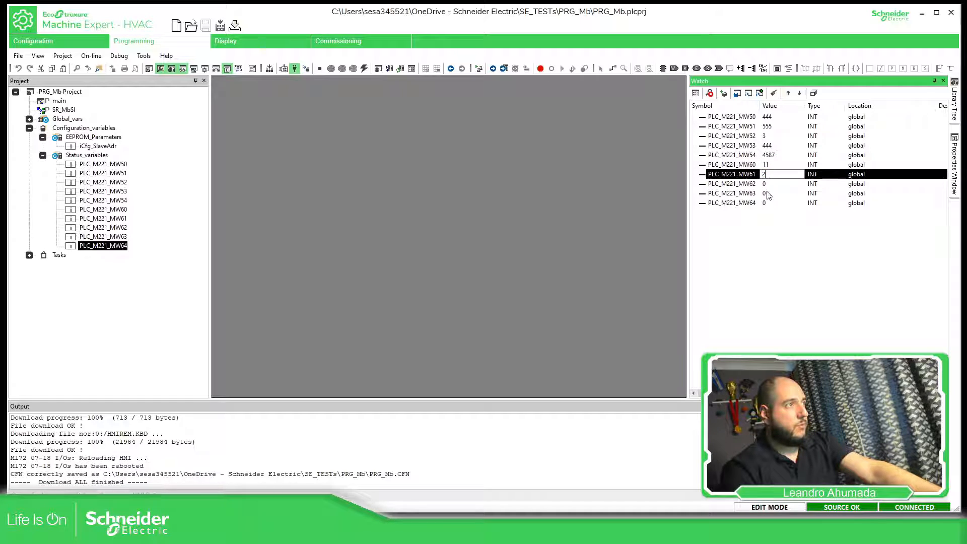
text(2)
key(Return)
click(774, 184)
click(774, 184)
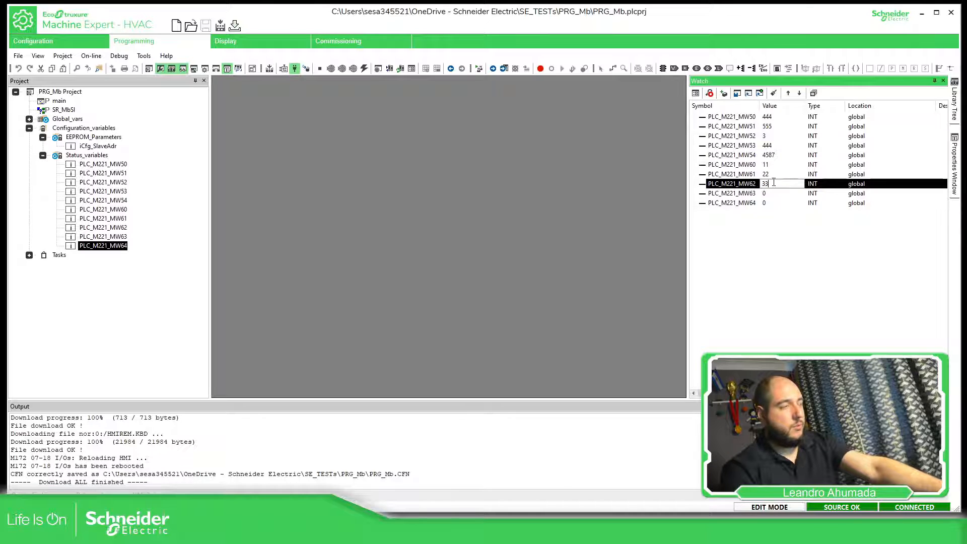
- Set PLC_M221_MW63 to 44 and PLC_M221_MW64 to 55 in the Watch window
click(771, 195)
click(772, 194)
text(44)
click(769, 204)
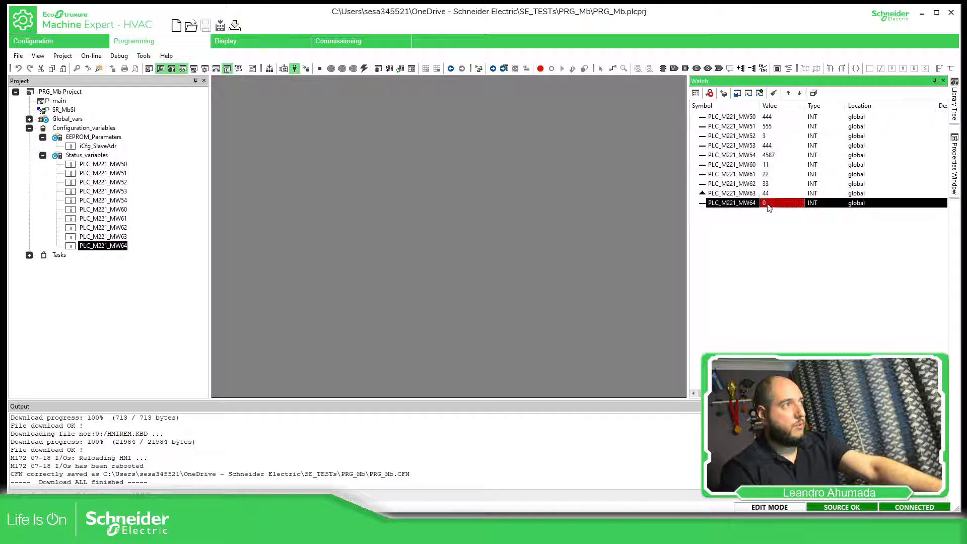
click(768, 204)
text(55)
key(Return)
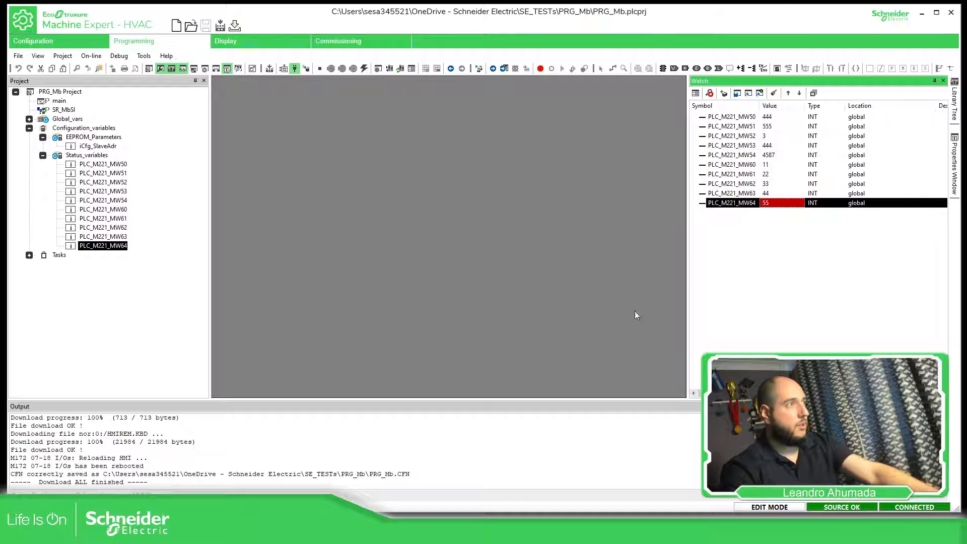
- Switch to Machine Expert - Basic and check the values of %MW60 to %MW64 in the Database table
key(alt+Tab)
scroll(417, 348, down, 1)
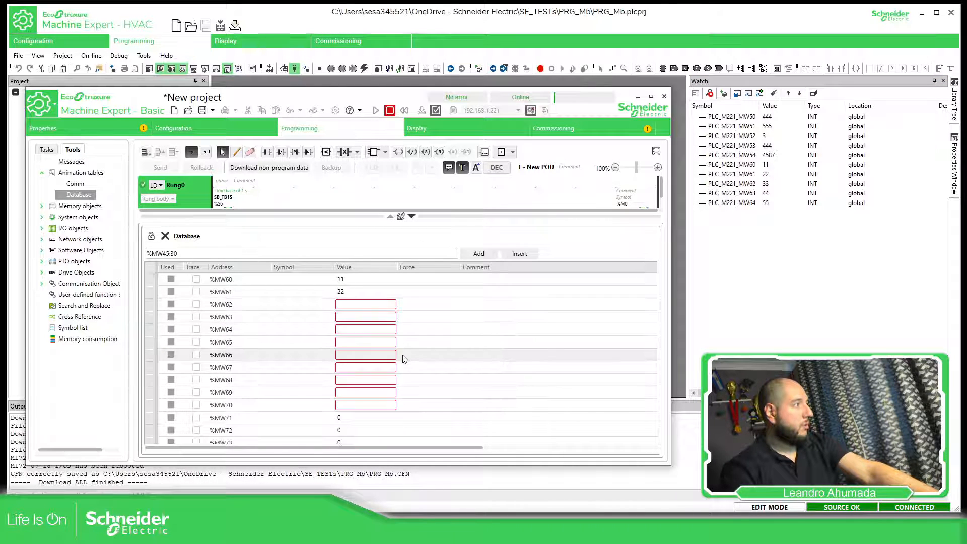
scroll(363, 334, down, 3)
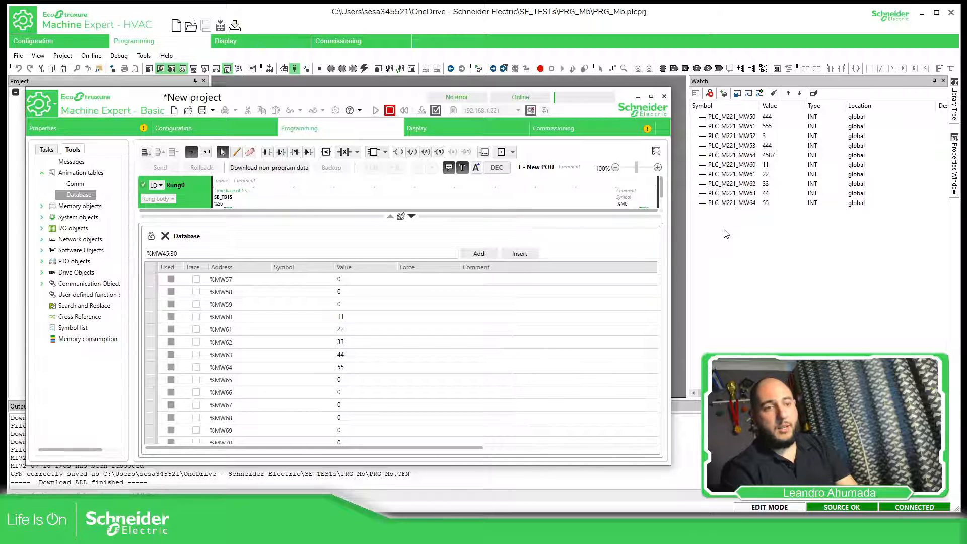
- Return to Machine Expert - HVAC and open the SR_MbSl program to review its Modbus read block and MOVE networks
click(734, 288)
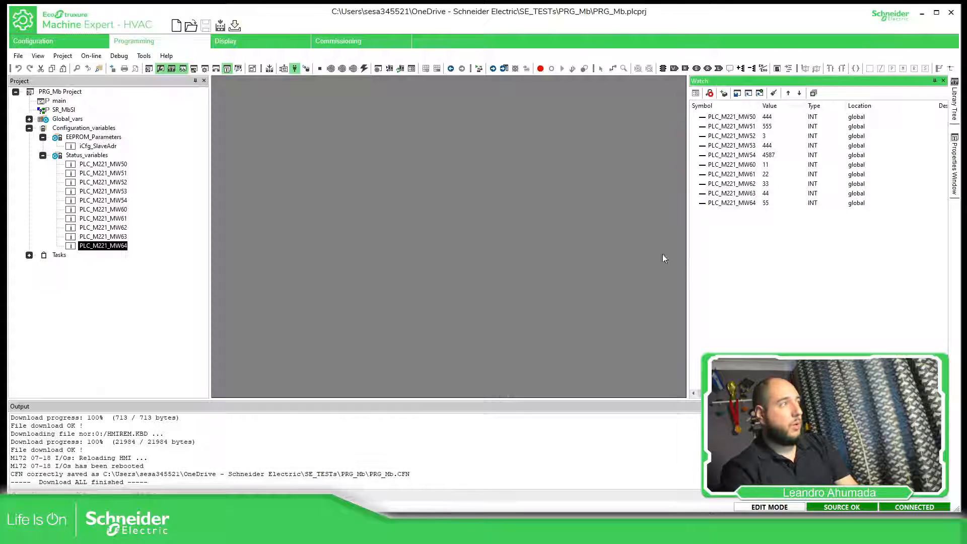
click(56, 110)
click(56, 110)
click(63, 131)
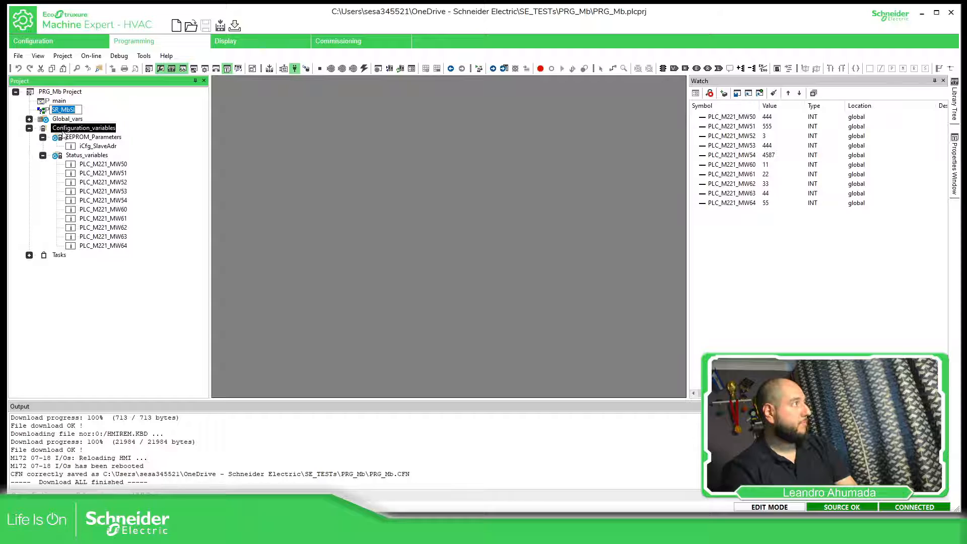
double_click(63, 110)
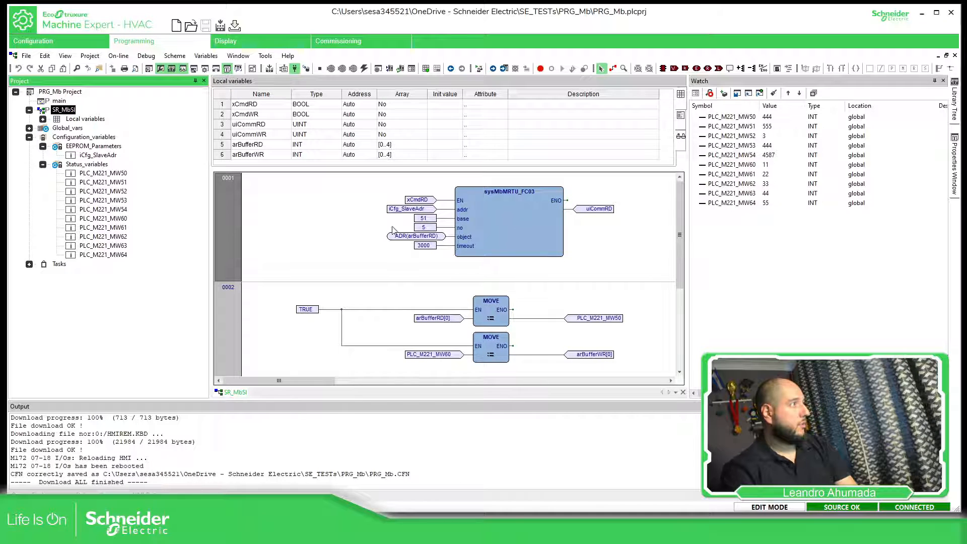
scroll(431, 257, down, 1)
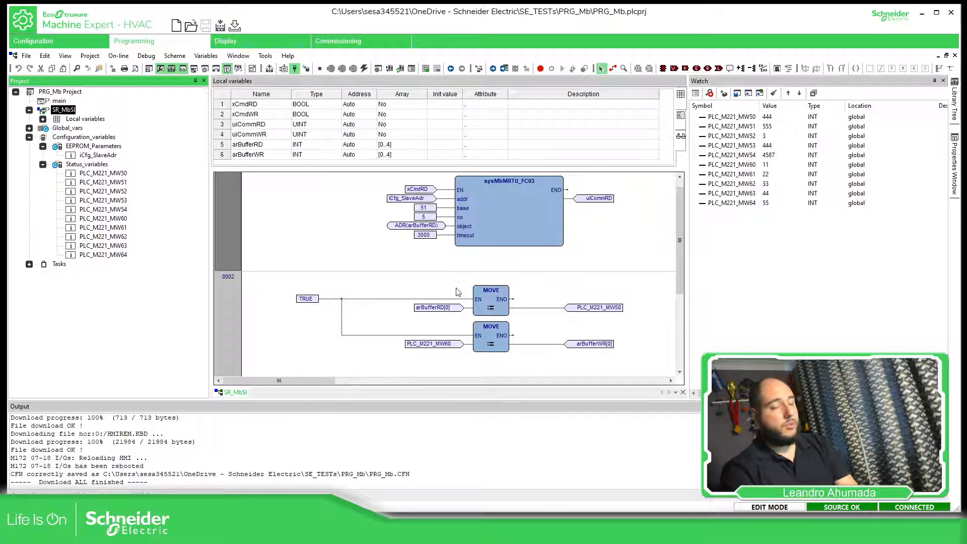